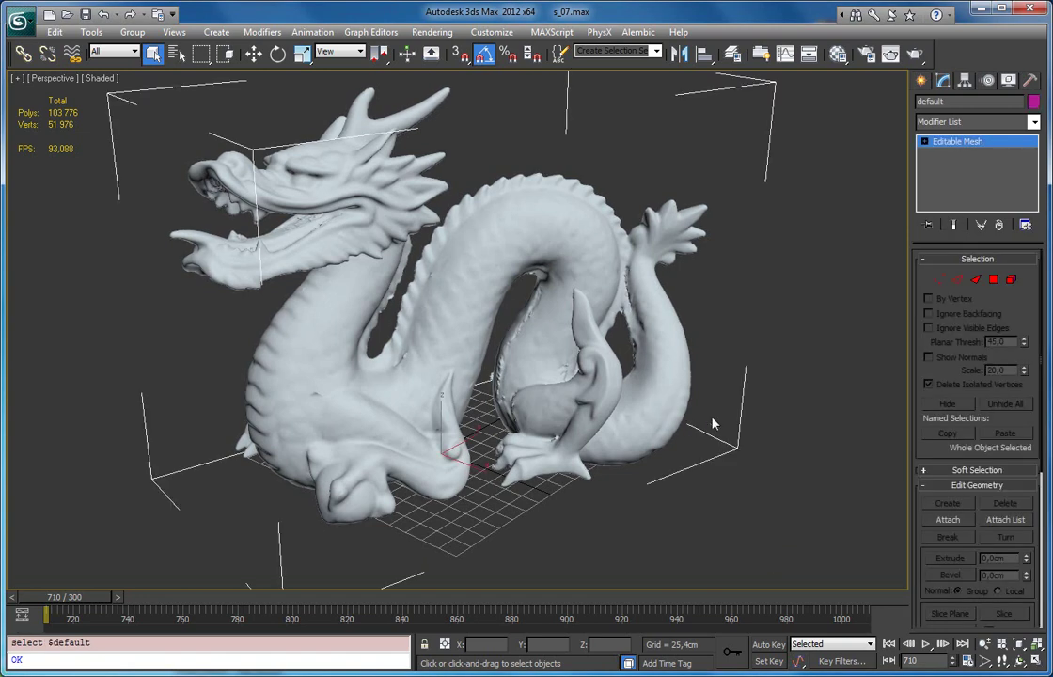
Hide the selection brackets around the dragon mesh in the perspective viewport, keeping the dragon selected.
scroll(724, 369, "down", 3)
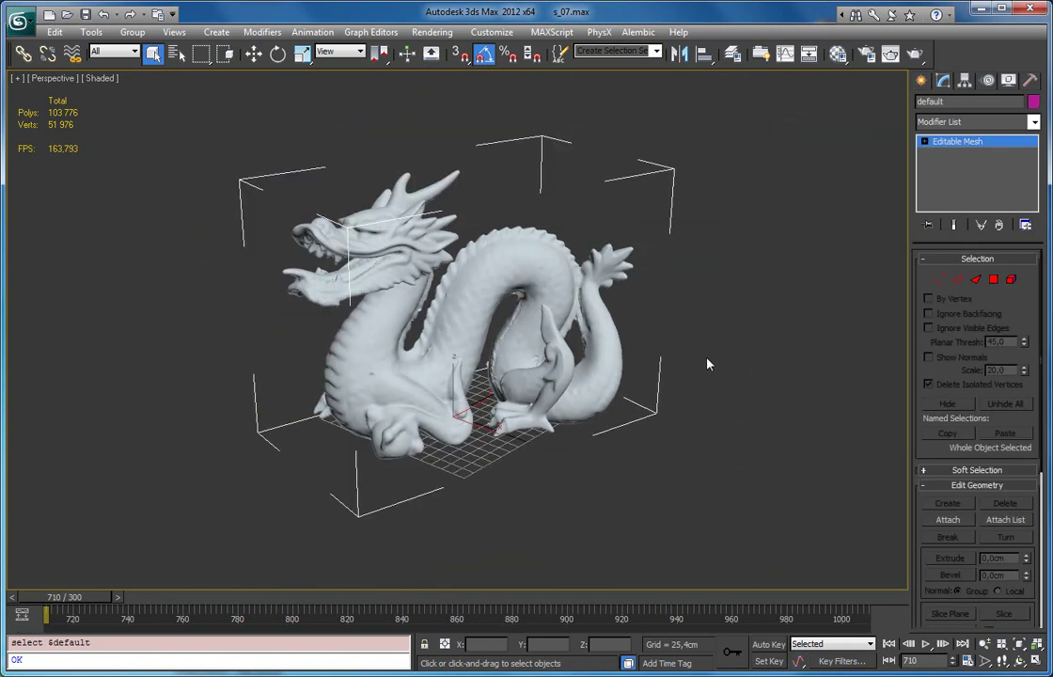
key("j")
scroll(647, 356, "up", 3)
middle_click_drag(711, 361, 696, 392)
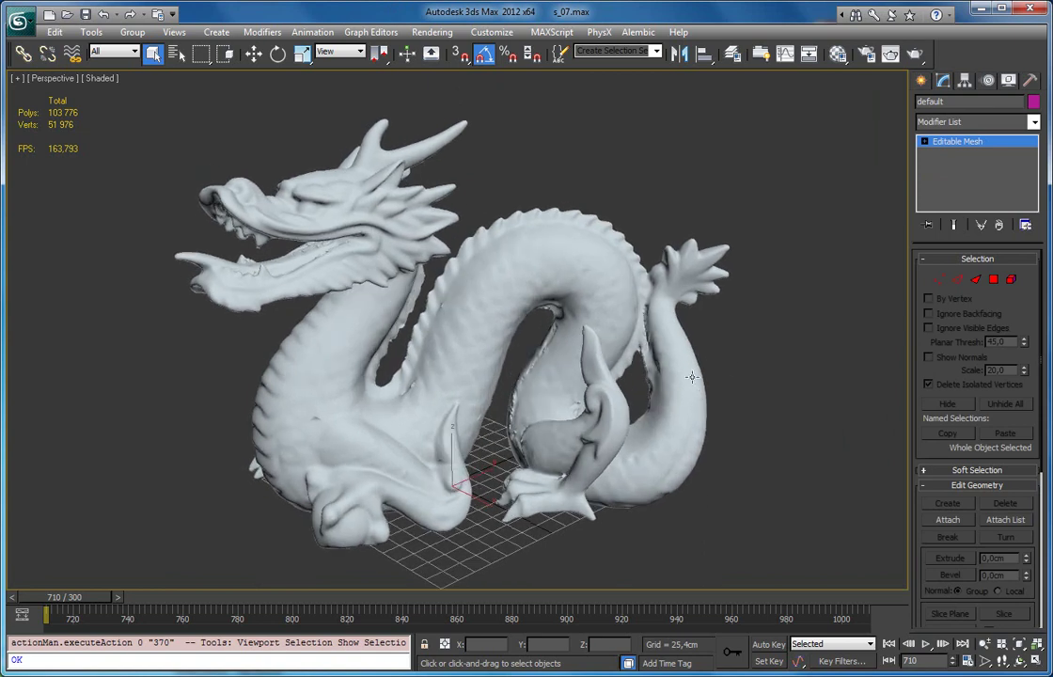
left_click(618, 266)
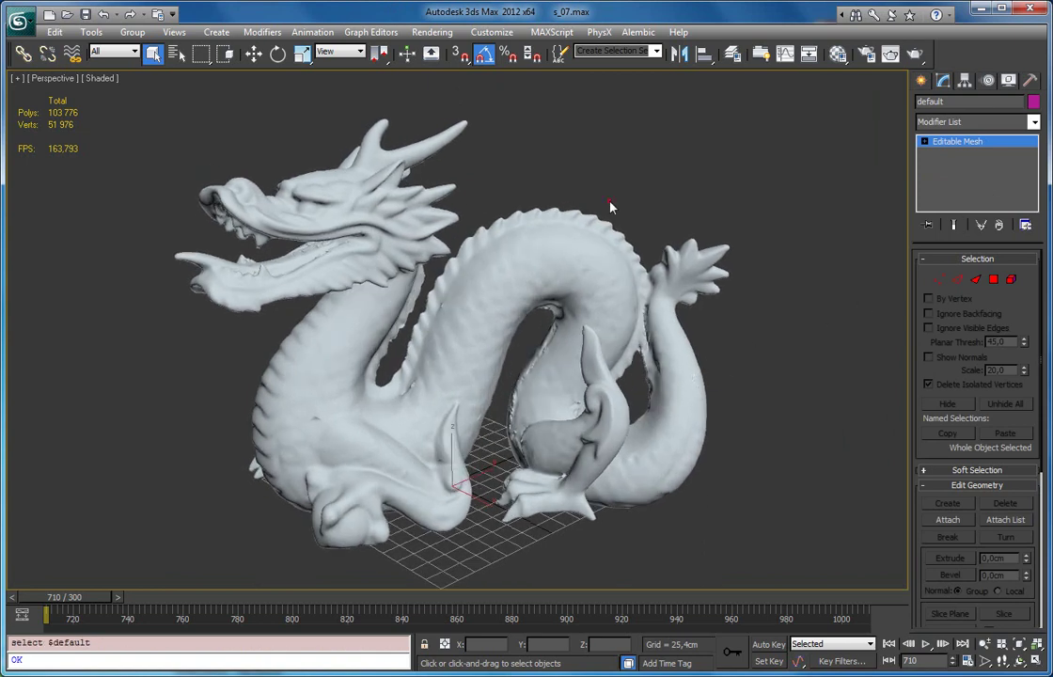
Apply a RayFire Slice modifier to the selected dragon mesh.
left_click(1034, 121)
scroll(978, 376, "down", 15)
scroll(1006, 499, "down", 2)
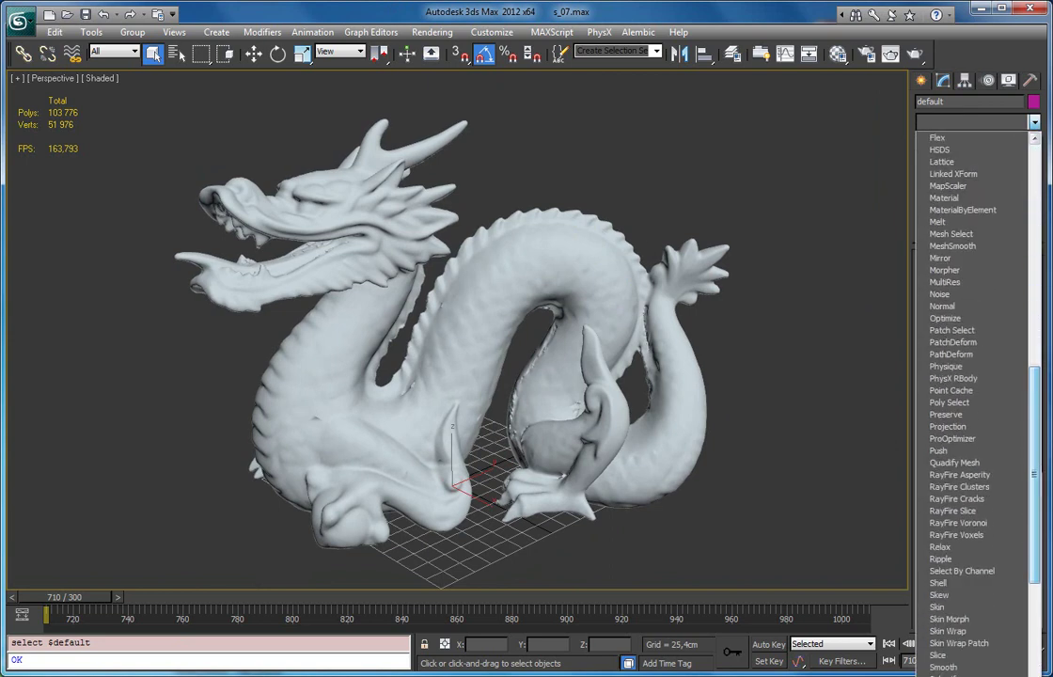
left_click(971, 511)
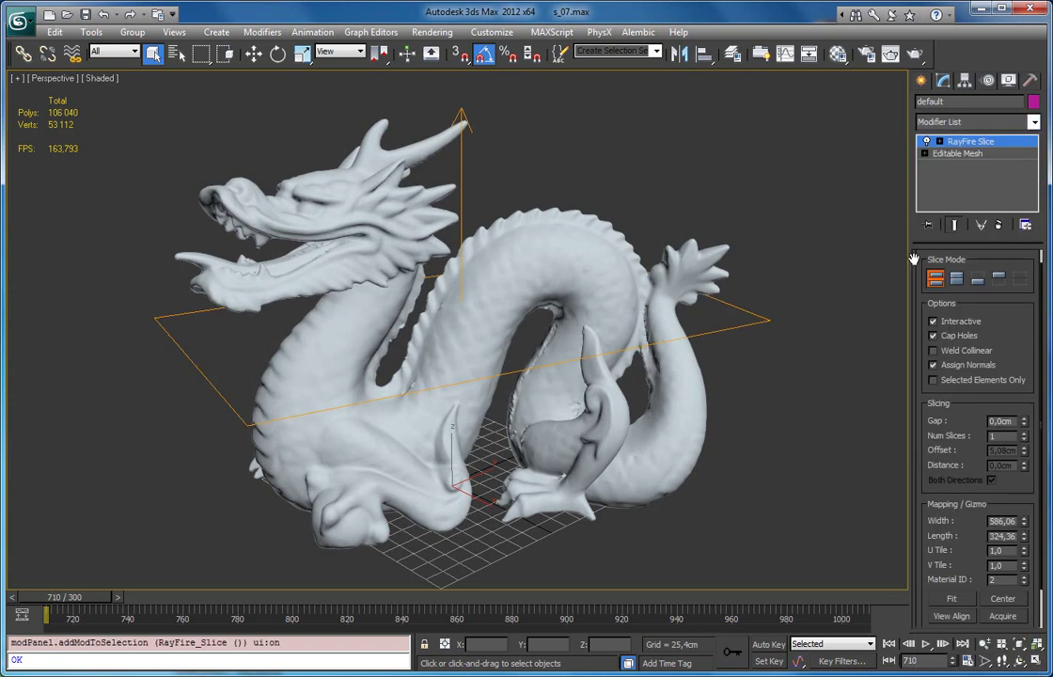
Add the standard Slice modifier above RayFire Slice for comparison, and remove it from the stack.
left_click(1034, 121)
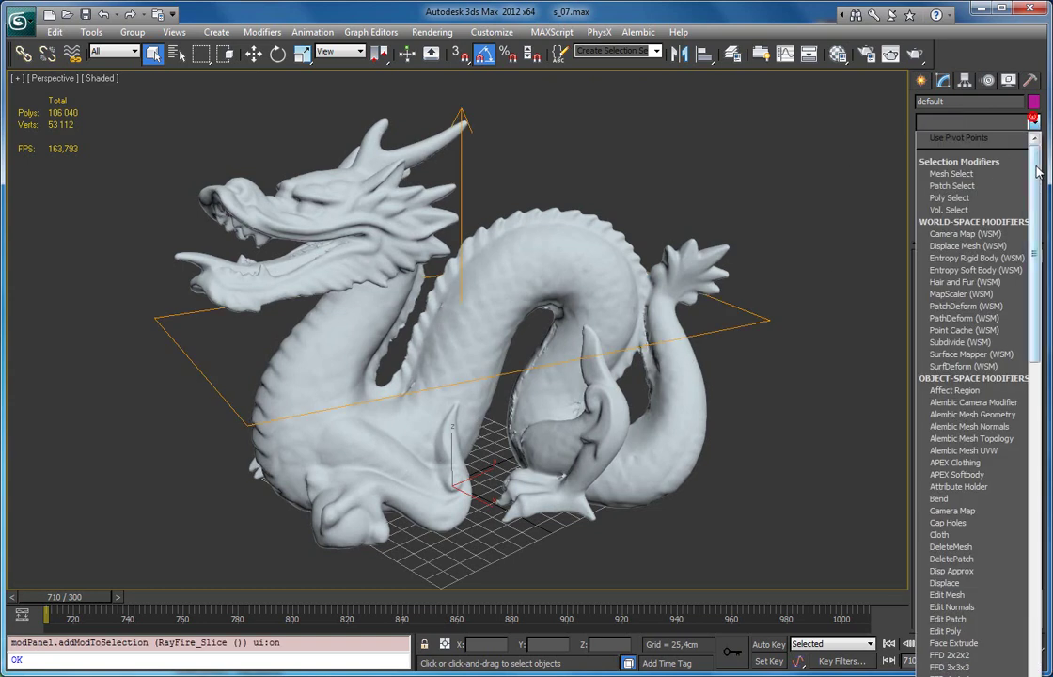
left_click_drag(1034, 169, 1040, 465)
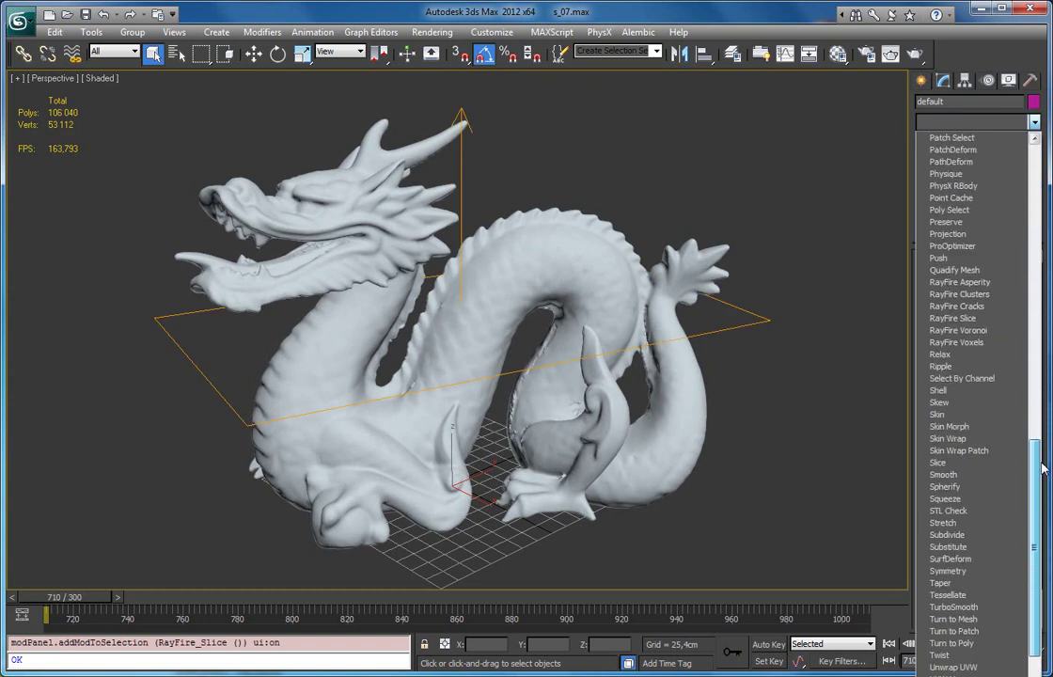
left_click(994, 464)
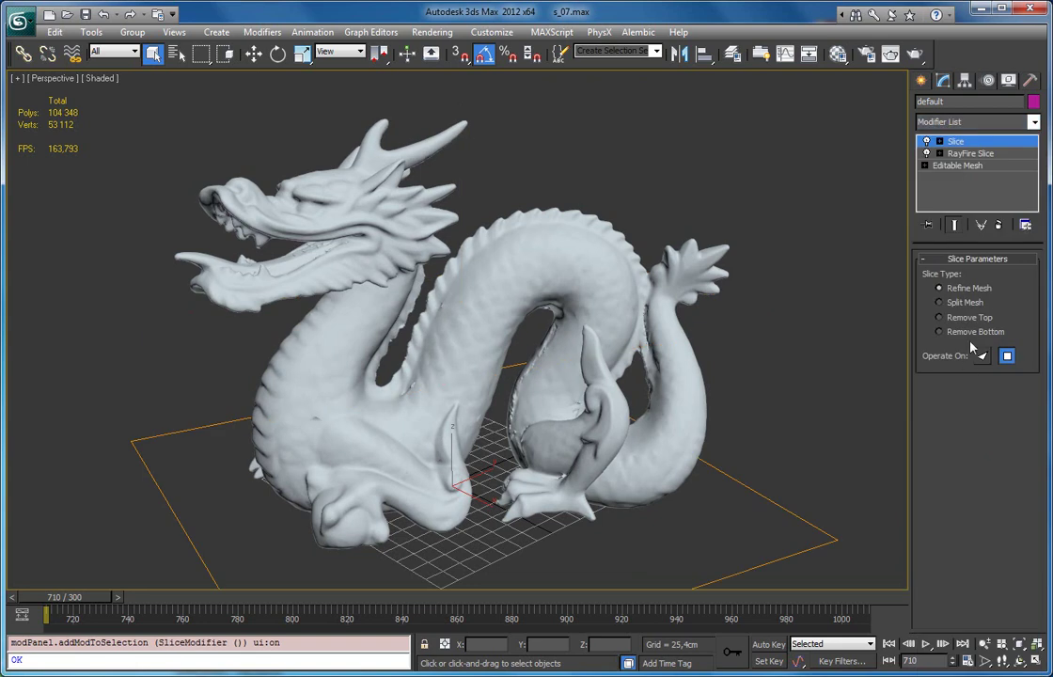
left_click(997, 225)
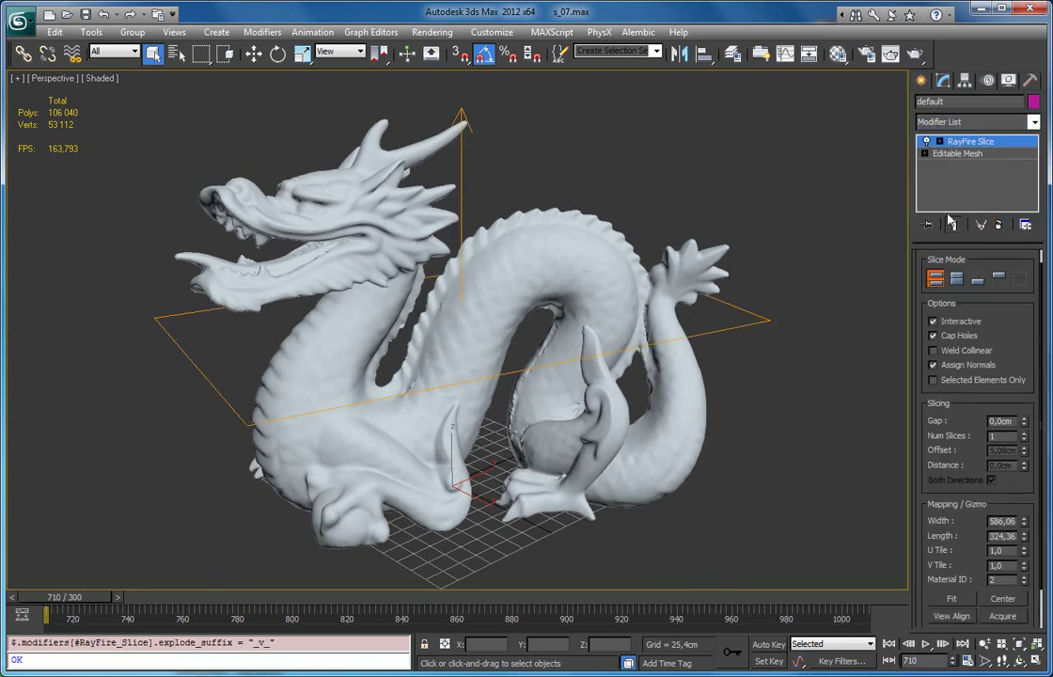
Turn on edged-face display for the dragon and inspect its wireframe along the slice plane.
scroll(985, 329, "down", 1)
scroll(988, 358, "up", 2)
scroll(990, 319, "down", 2)
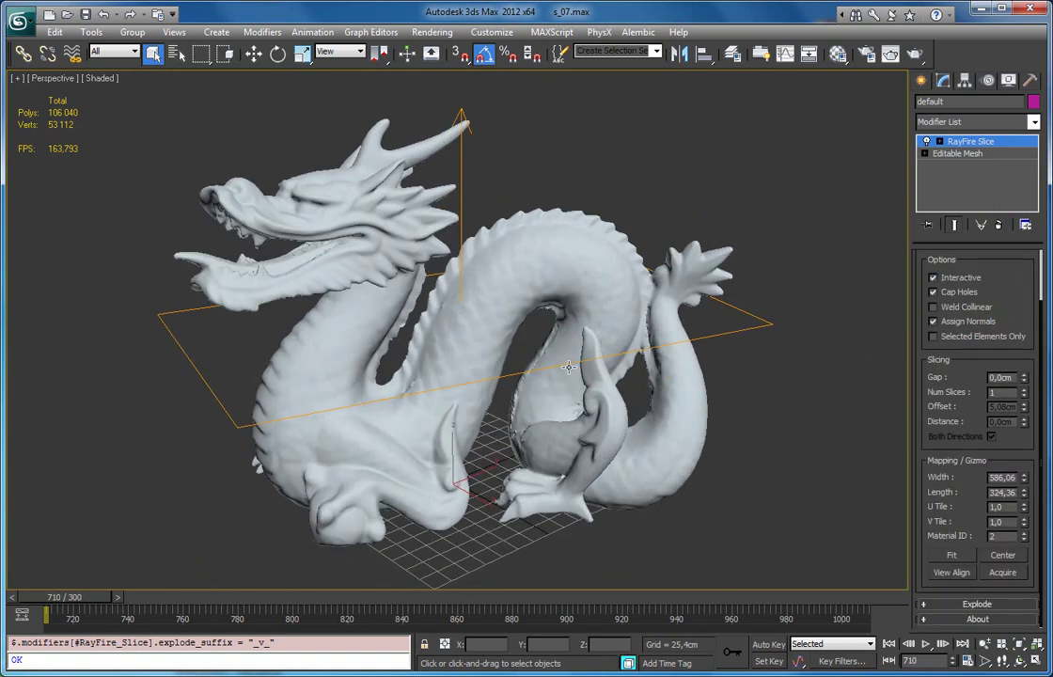
key("F4")
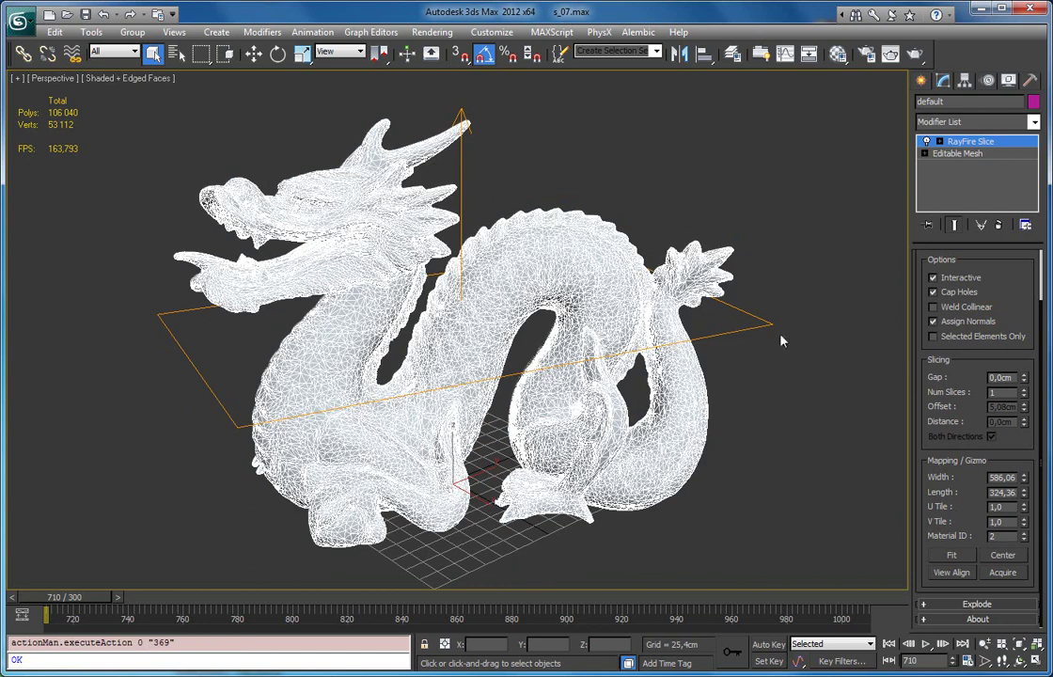
left_click_drag(992, 258, 985, 318)
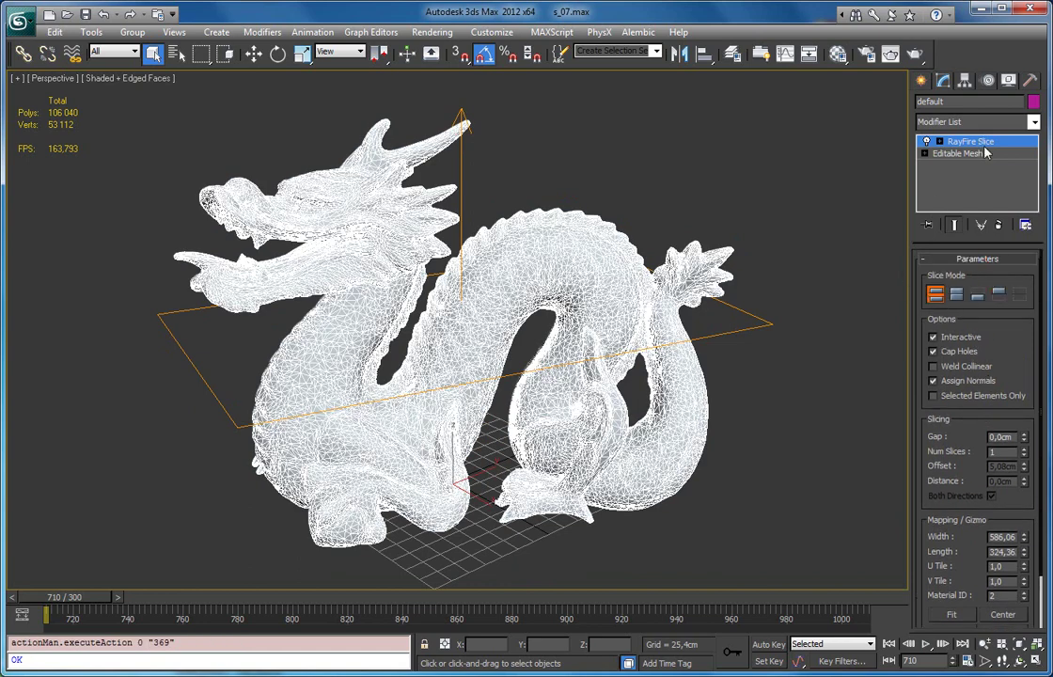
scroll(503, 370, "up", 6)
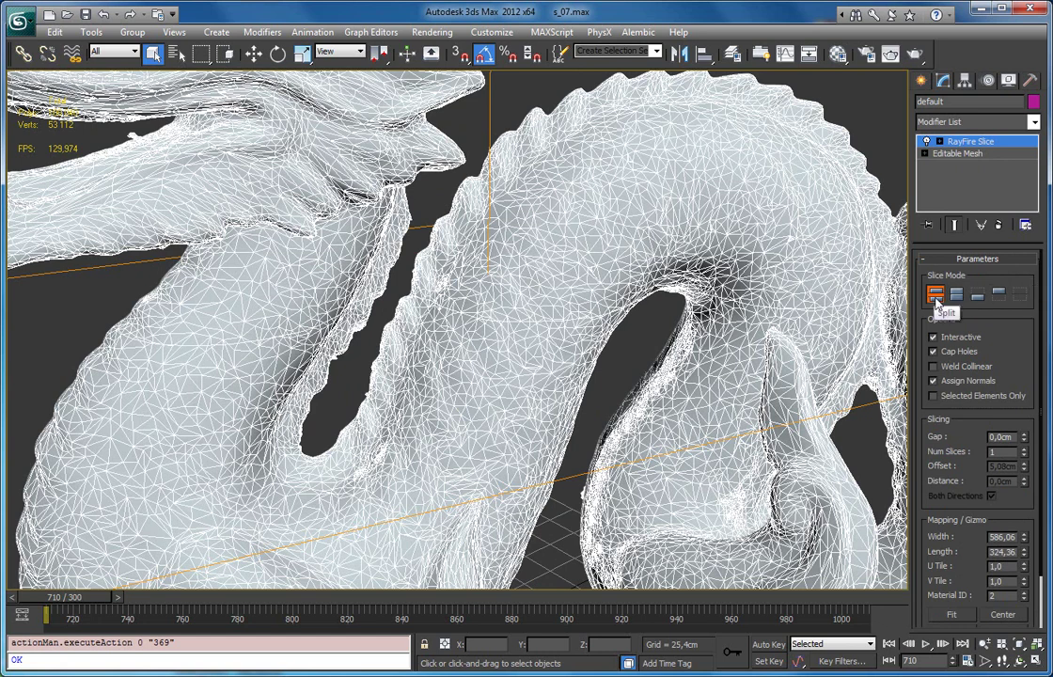
scroll(660, 339, "down", 6)
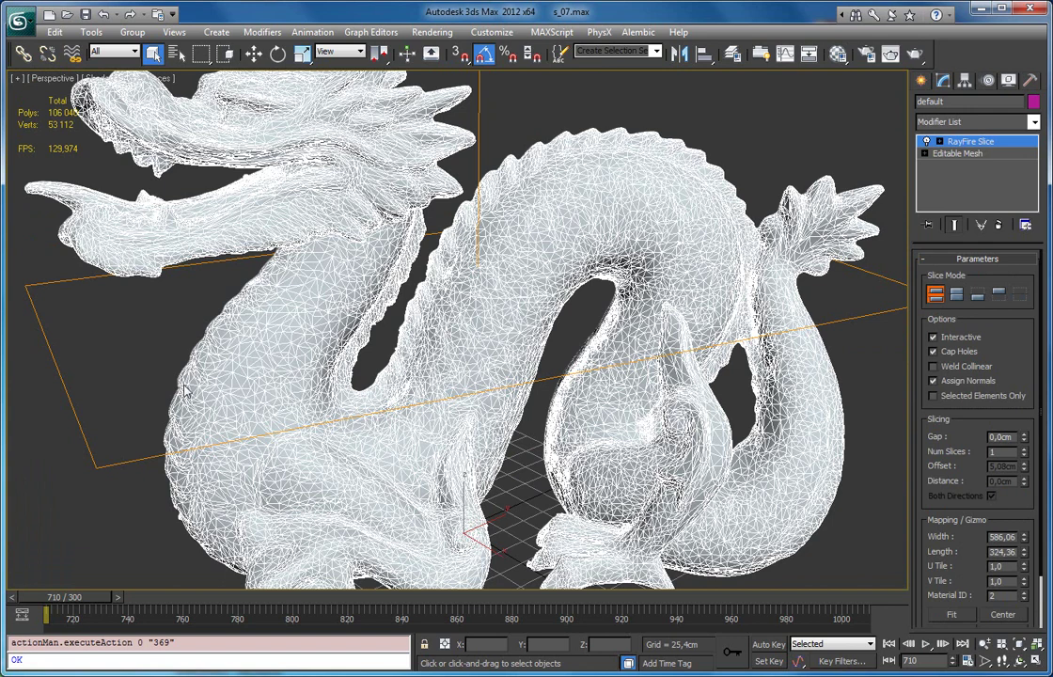
Expand the RayFire Slice modifier and activate its Slice Plane sub-object with the Move tool.
middle_click_drag(299, 390, 340, 339, "alt")
left_click(940, 142)
left_click(973, 155)
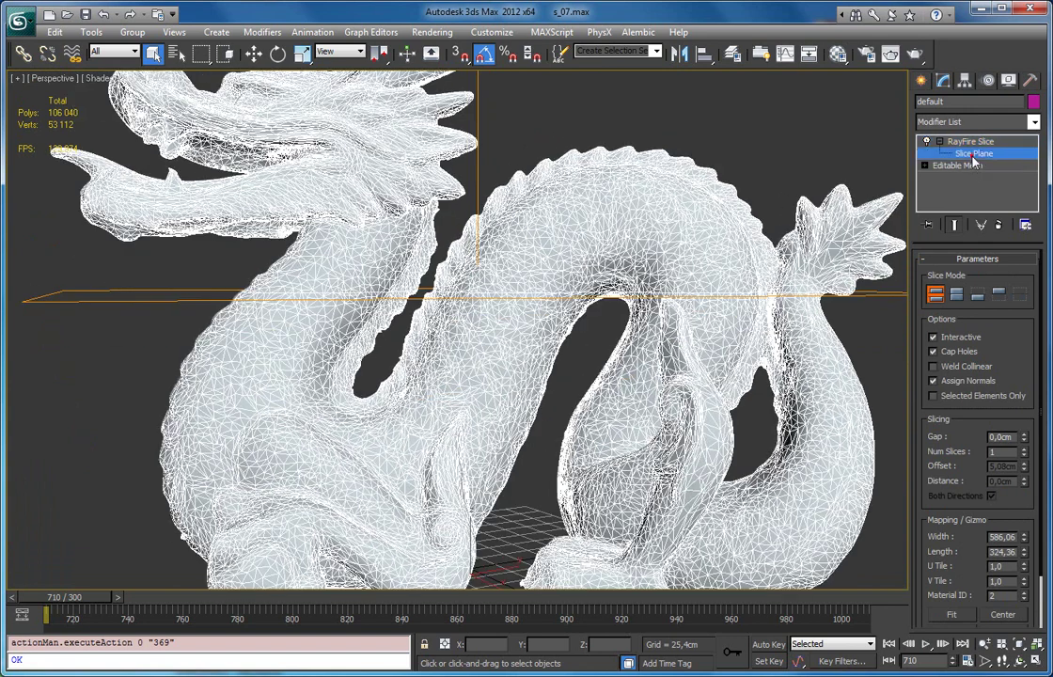
left_click(973, 157)
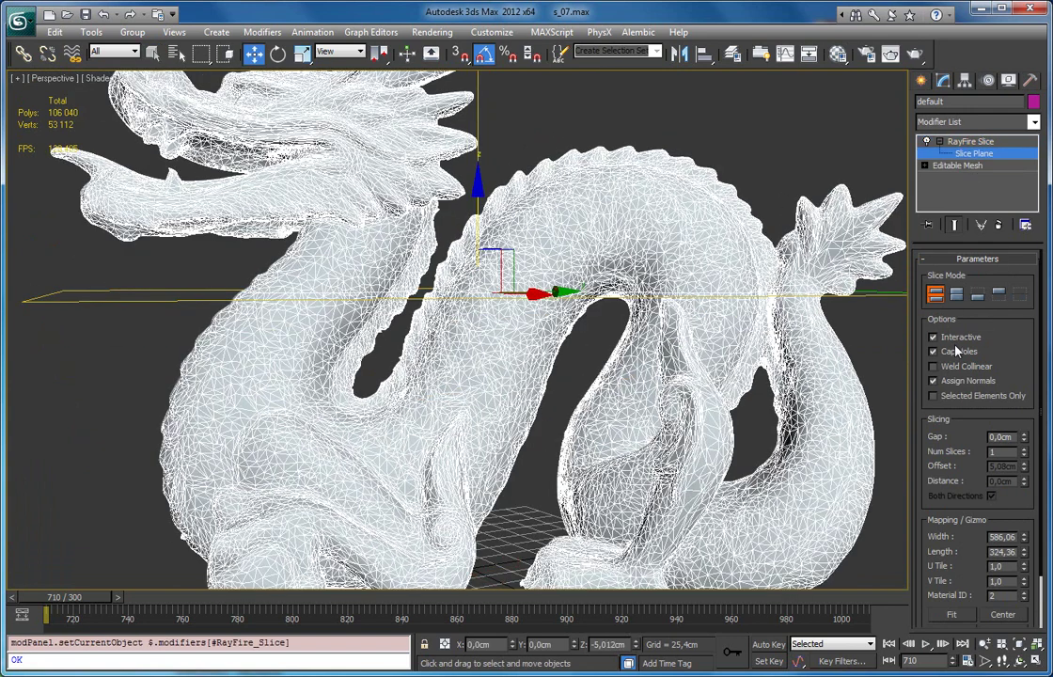
Add an Edit Poly modifier above RayFire Slice and select the dragon's upper back and tail piece as an element.
left_click(1033, 122)
left_click_drag(1035, 169, 1034, 329)
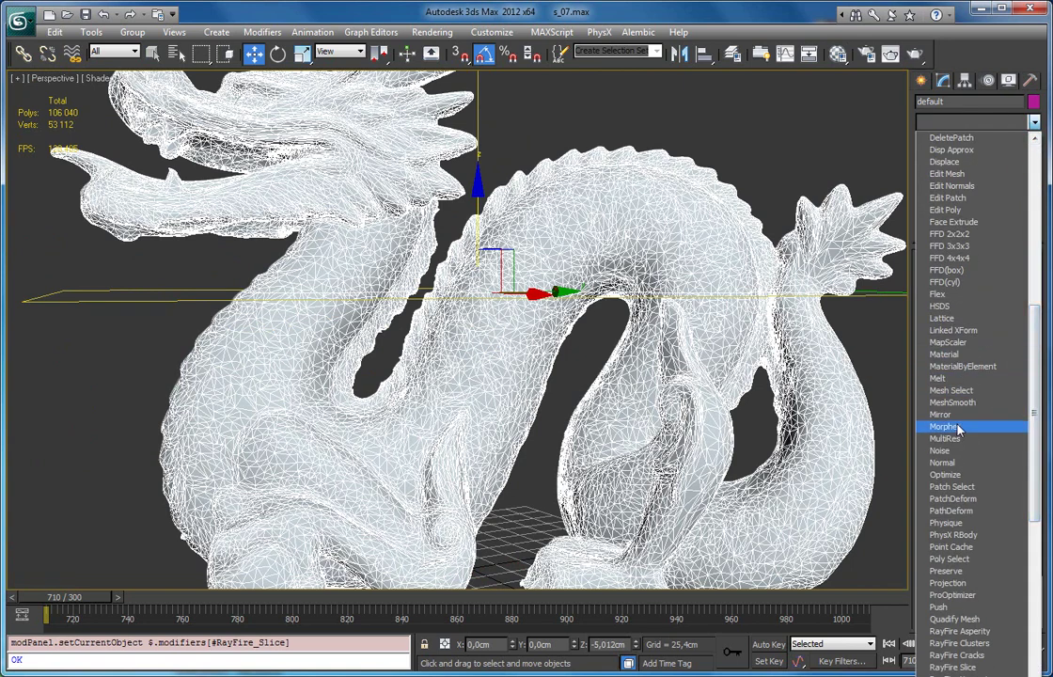
left_click(945, 209)
left_click(1010, 375)
left_click(722, 244)
Try moving the selected back and tail element upward, and remove the Edit Poly modifier from the stack.
middle_click_drag(722, 245, 655, 160, "alt")
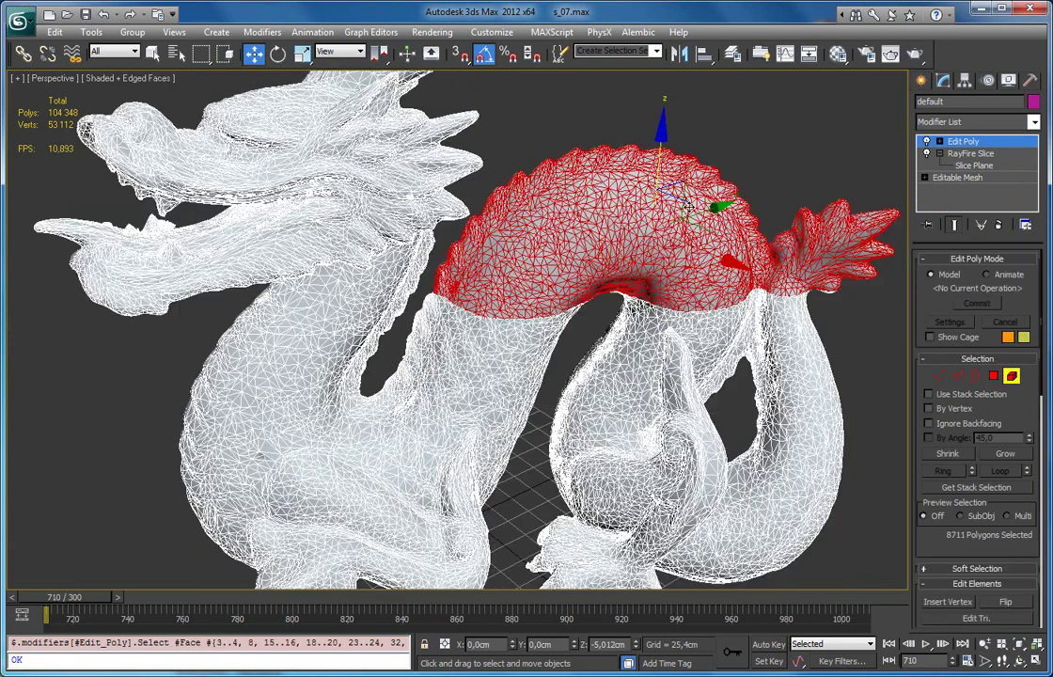
left_click_drag(574, 137, 571, 52)
middle_click_drag(584, 296, 525, 103, "alt")
left_click(1025, 224)
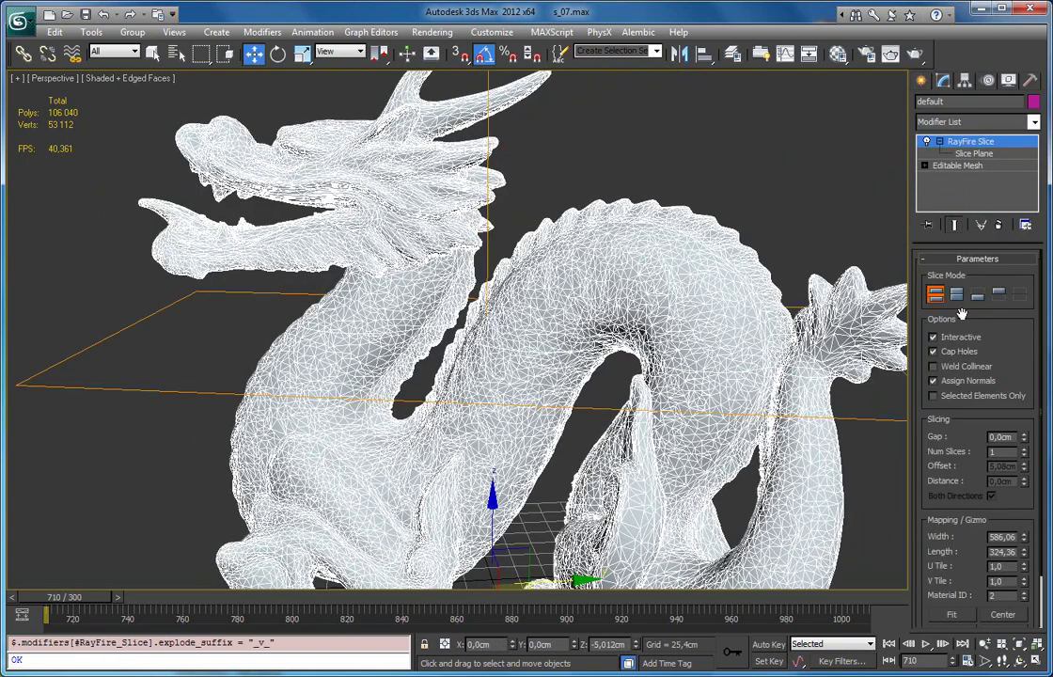
Switch RayFire Slice from Split to the mode that cuts edges without separating the mesh, and inspect the cut line.
left_click(956, 297)
scroll(679, 324, "up", 10)
middle_click_drag(636, 234, 533, 416)
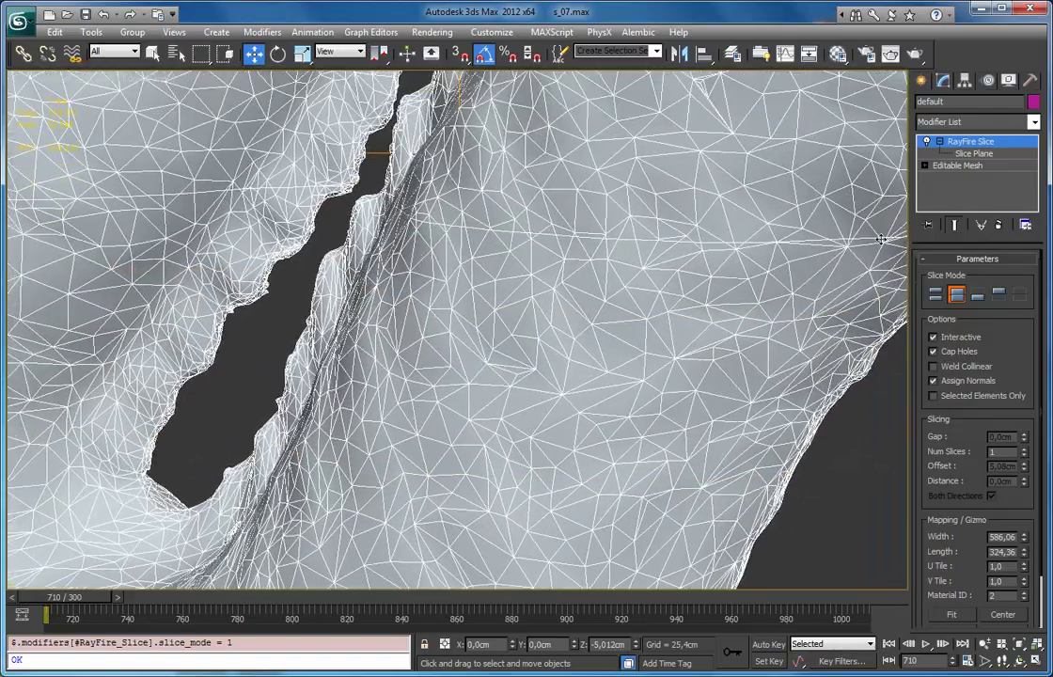
scroll(735, 235, "down", 6)
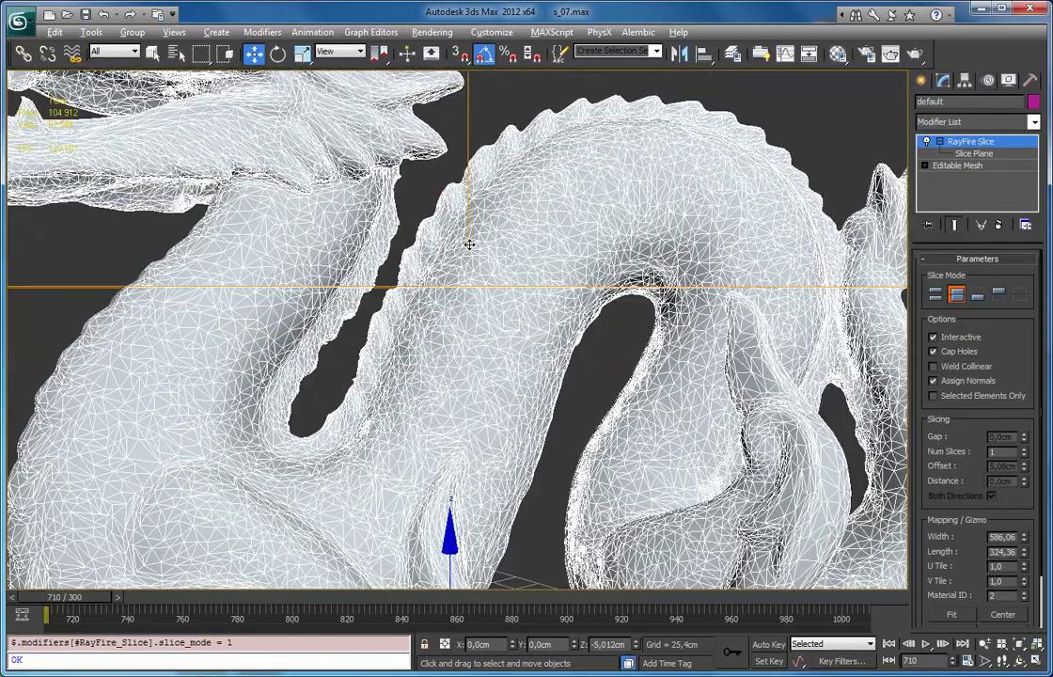
scroll(642, 275, "down", 8)
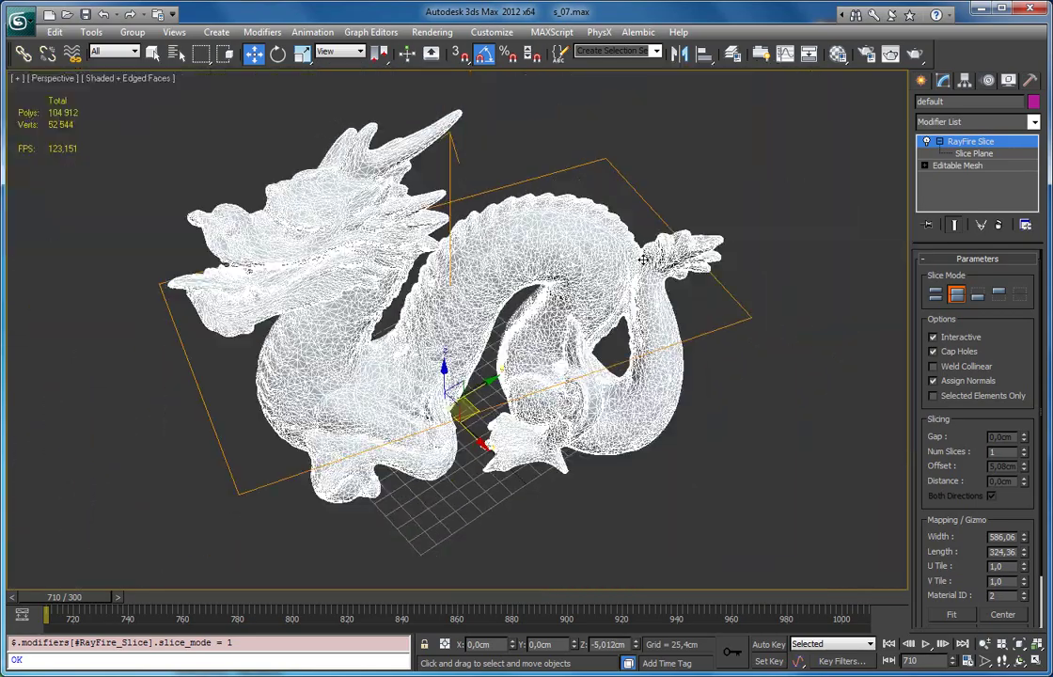
scroll(595, 256, "up", 4)
middle_click_drag(595, 255, 621, 228, "alt")
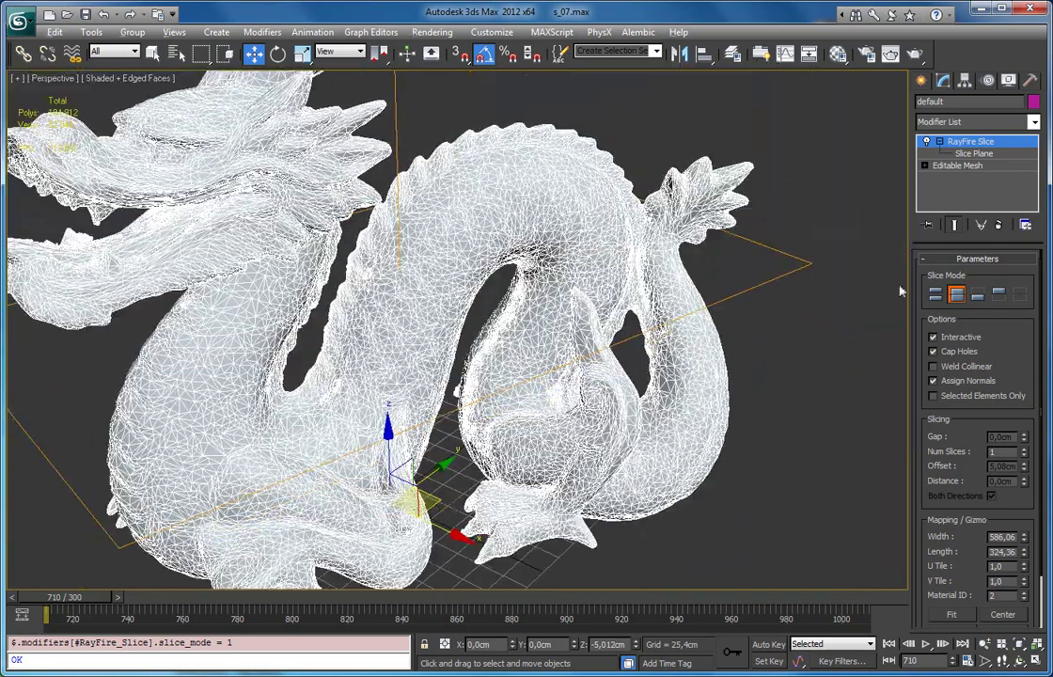
Try the slice modes that keep only the part below the plane and only the part above it.
left_click(980, 297)
left_click(978, 295)
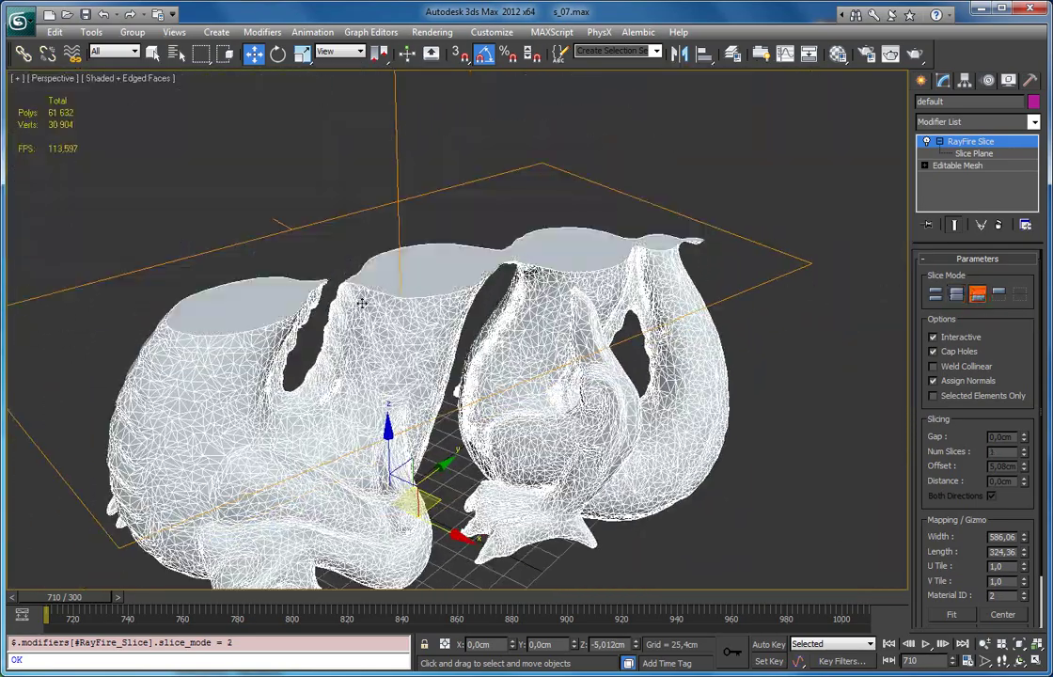
left_click(999, 296)
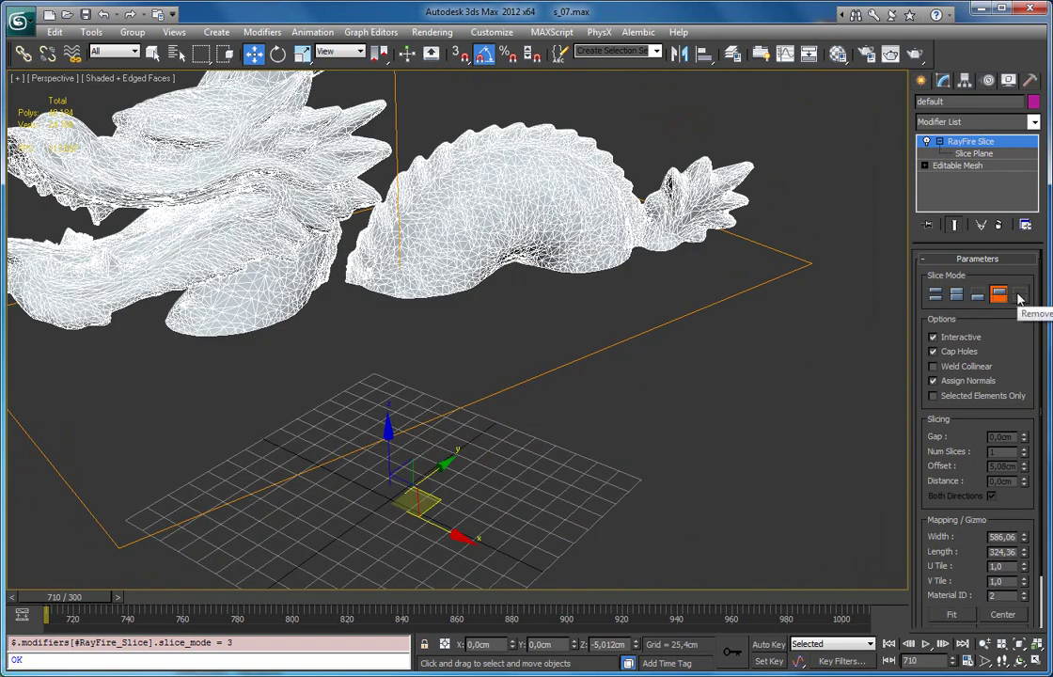
Set the slice mode to remove both parts, leaving only the cross-section caps, and toggle Cap Holes off and on again.
left_click(1020, 297)
middle_click_drag(527, 250, 546, 266, "alt")
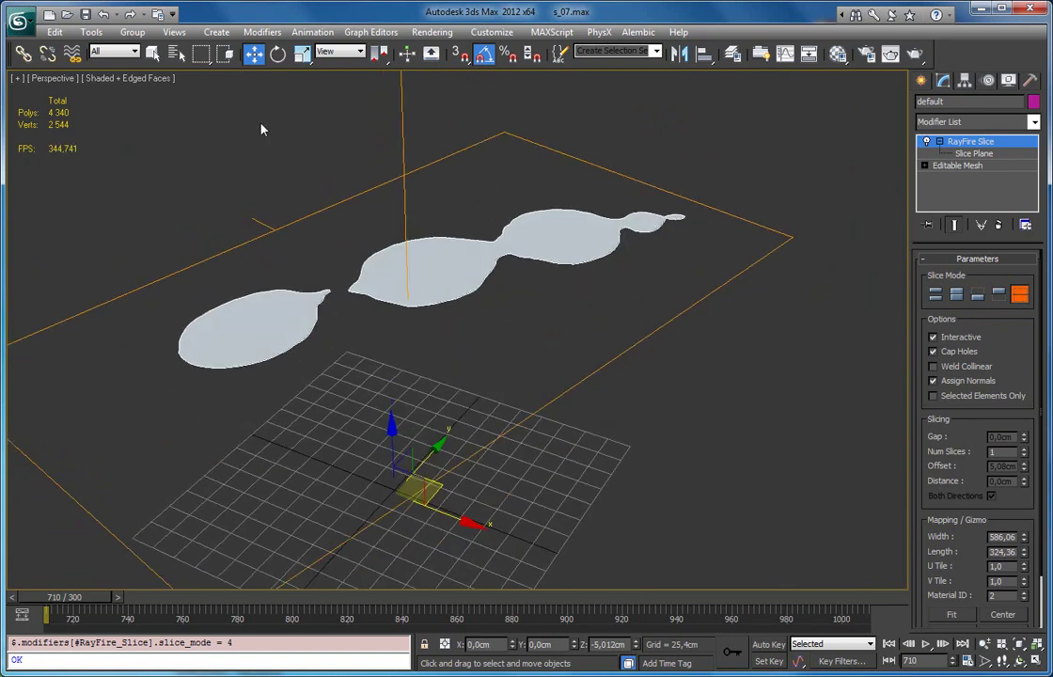
middle_click_drag(468, 381, 424, 306, "alt")
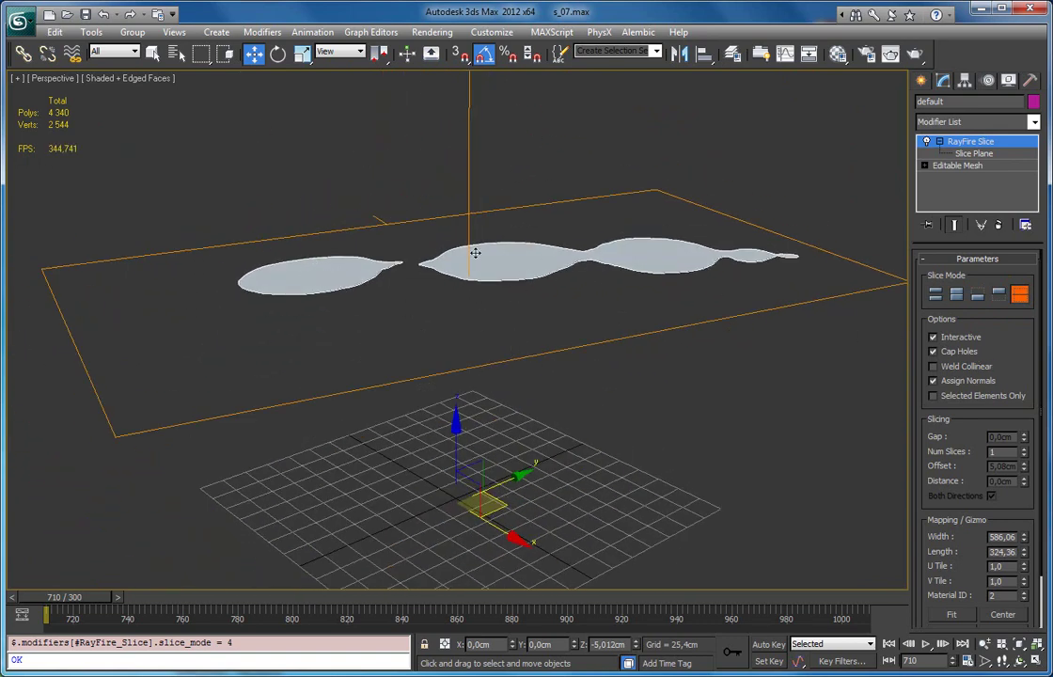
left_click(933, 350)
left_click(952, 352)
middle_click_drag(776, 186, 765, 208)
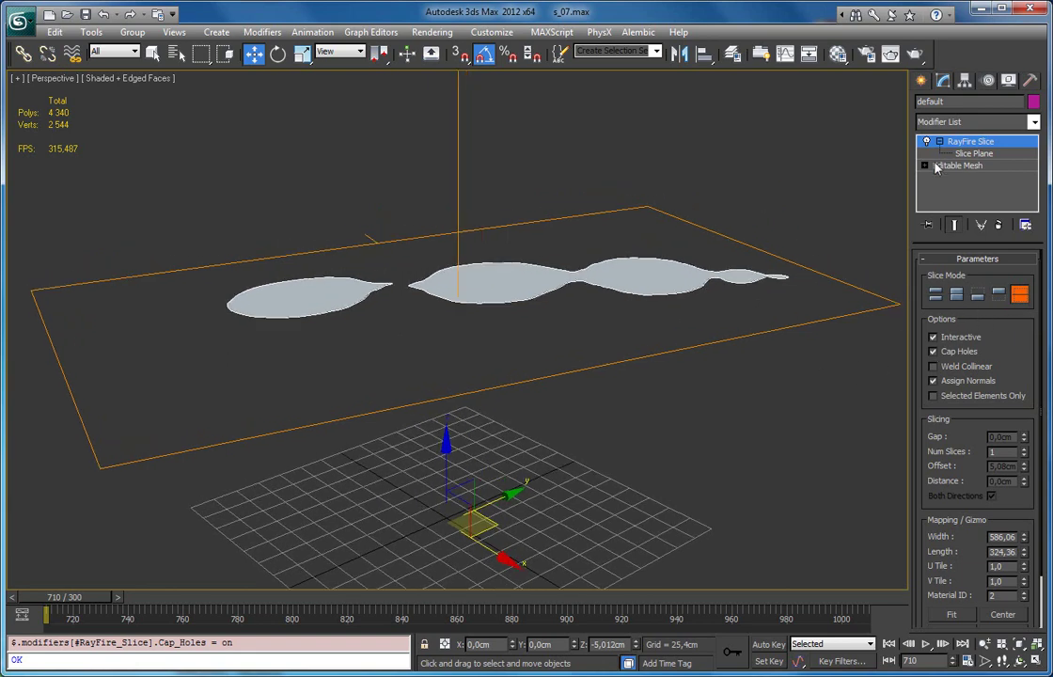
Lower the slice plane through the dragon to a Z of about 113.2 cm and set the slice mode to Split.
left_click(975, 156)
left_click_drag(462, 229, 461, 350)
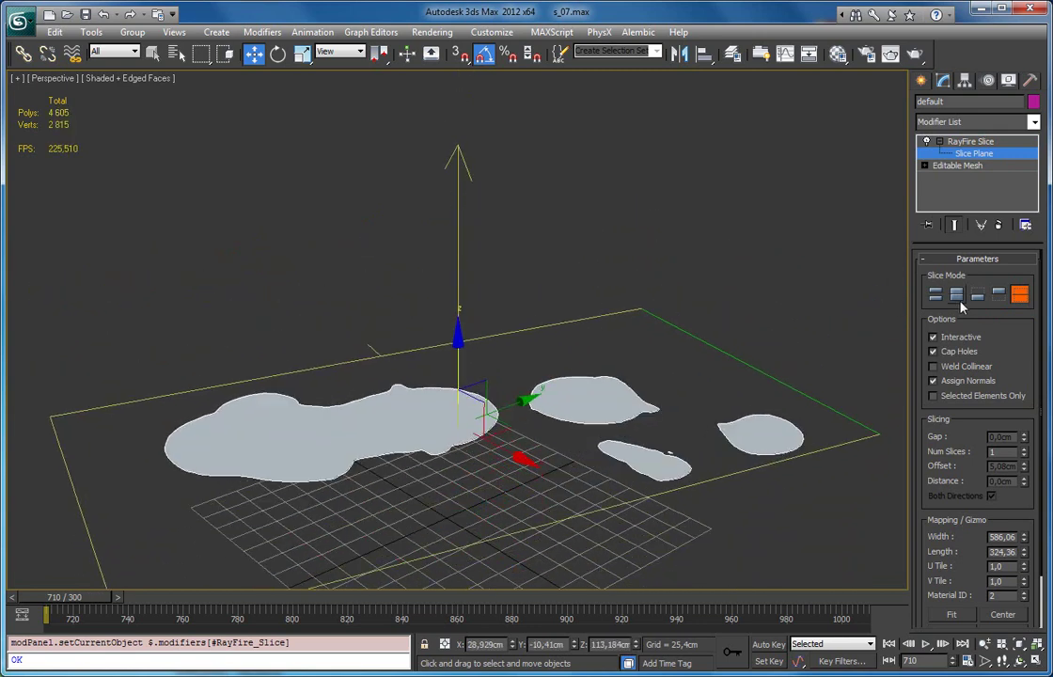
left_click(935, 294)
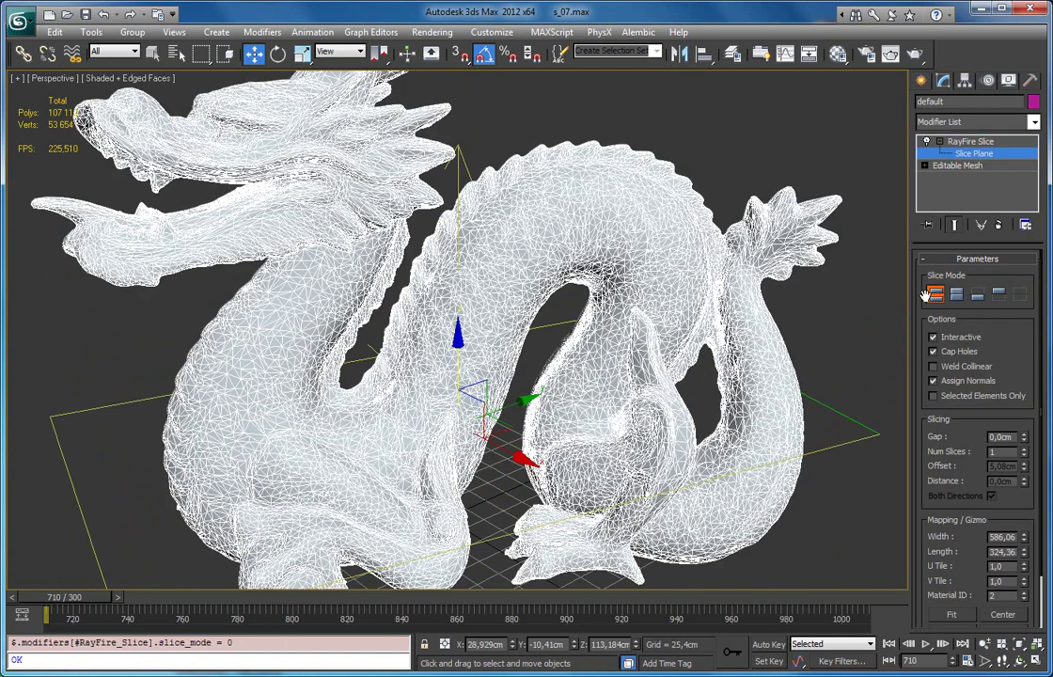
Raise the slice plane through the dragon's body to a Z of about 187.3 cm.
scroll(950, 287, "down", 2)
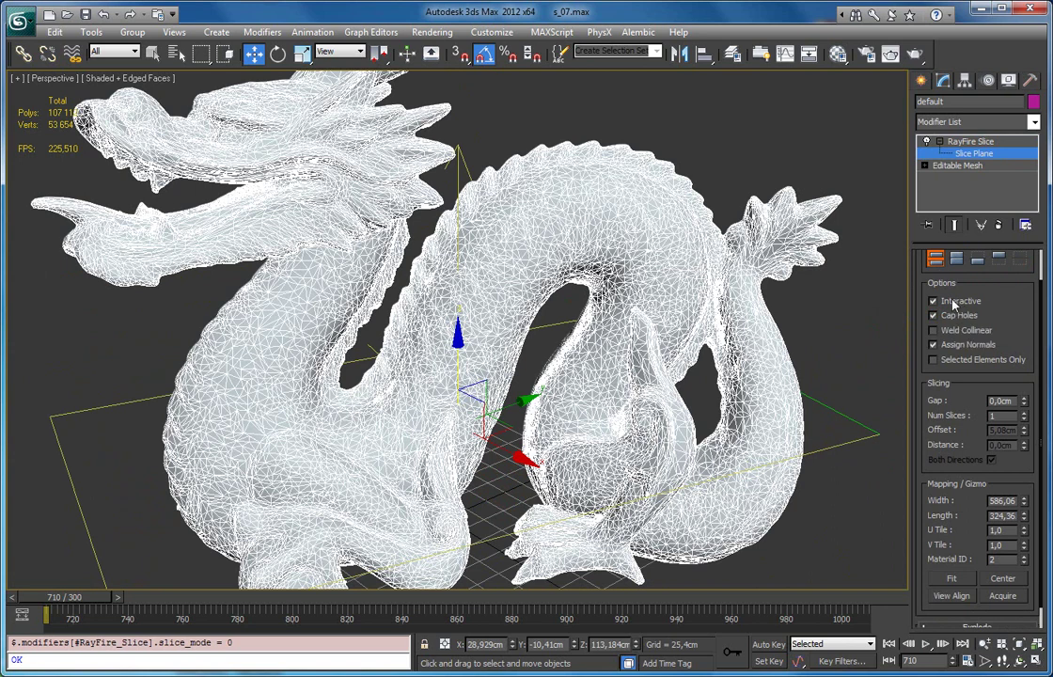
middle_click_drag(275, 173, 310, 194)
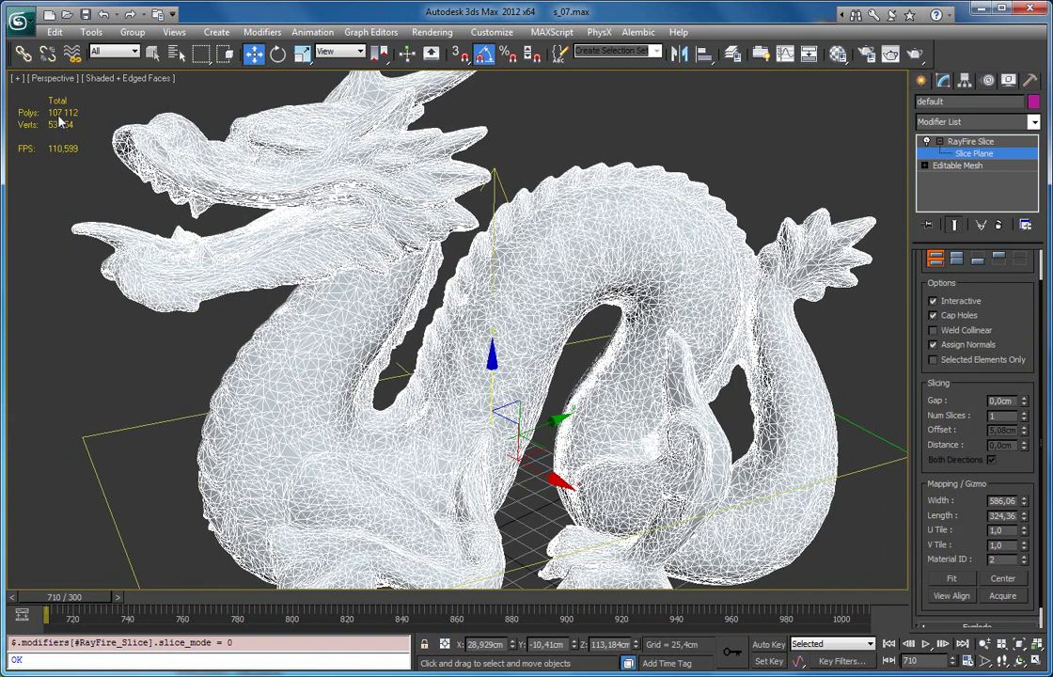
middle_click_drag(409, 310, 400, 288)
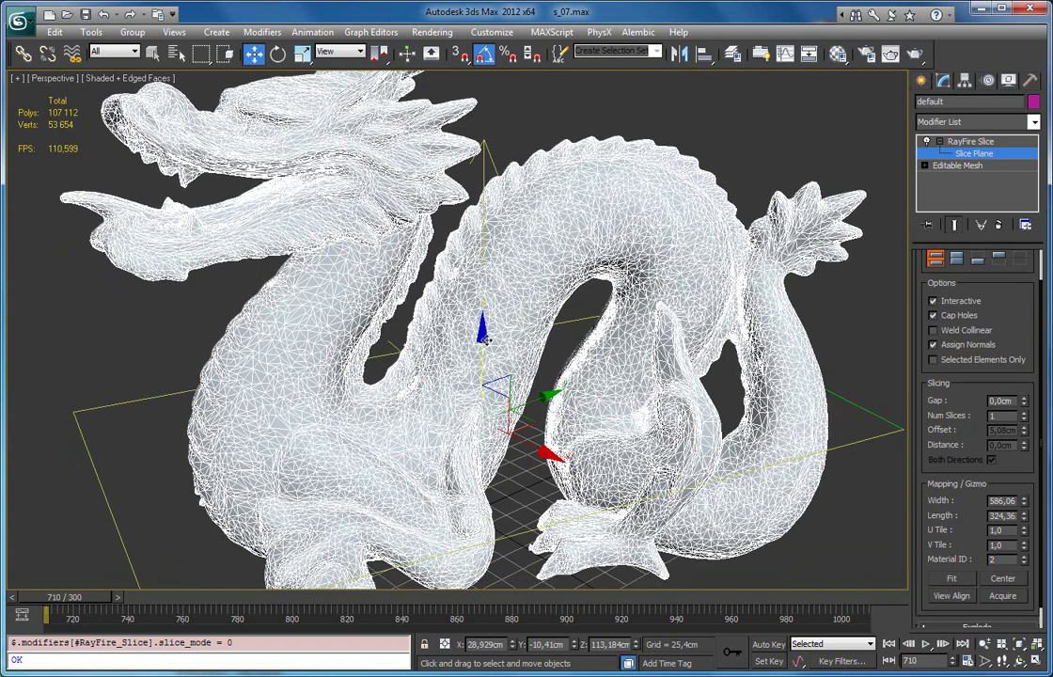
left_click_drag(483, 317, 470, 274)
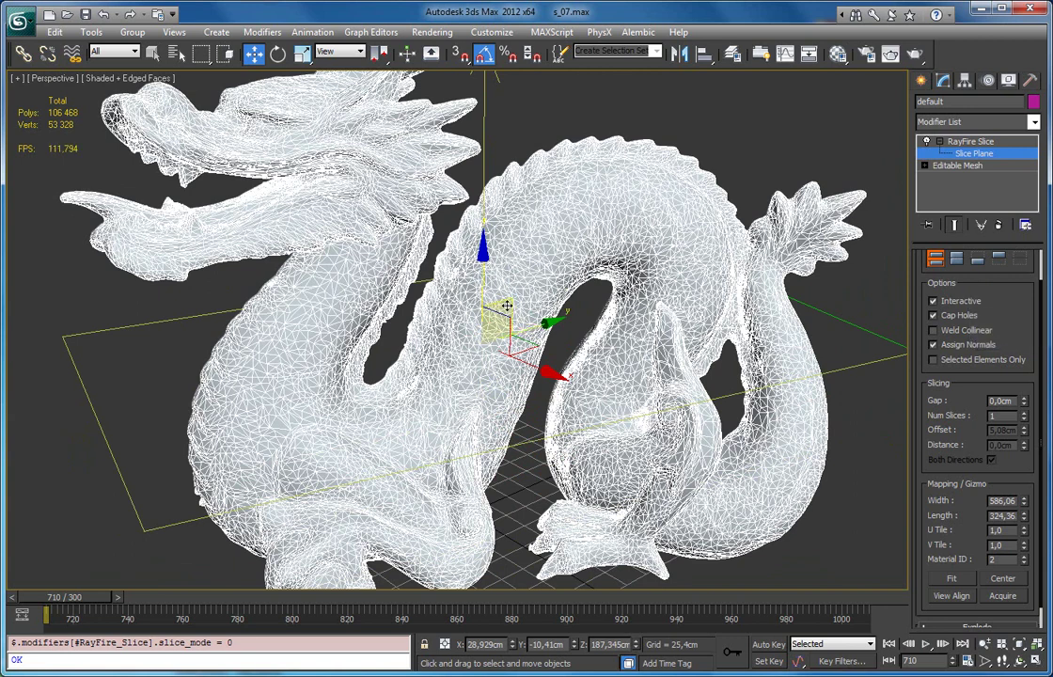
middle_click_drag(539, 260, 531, 254)
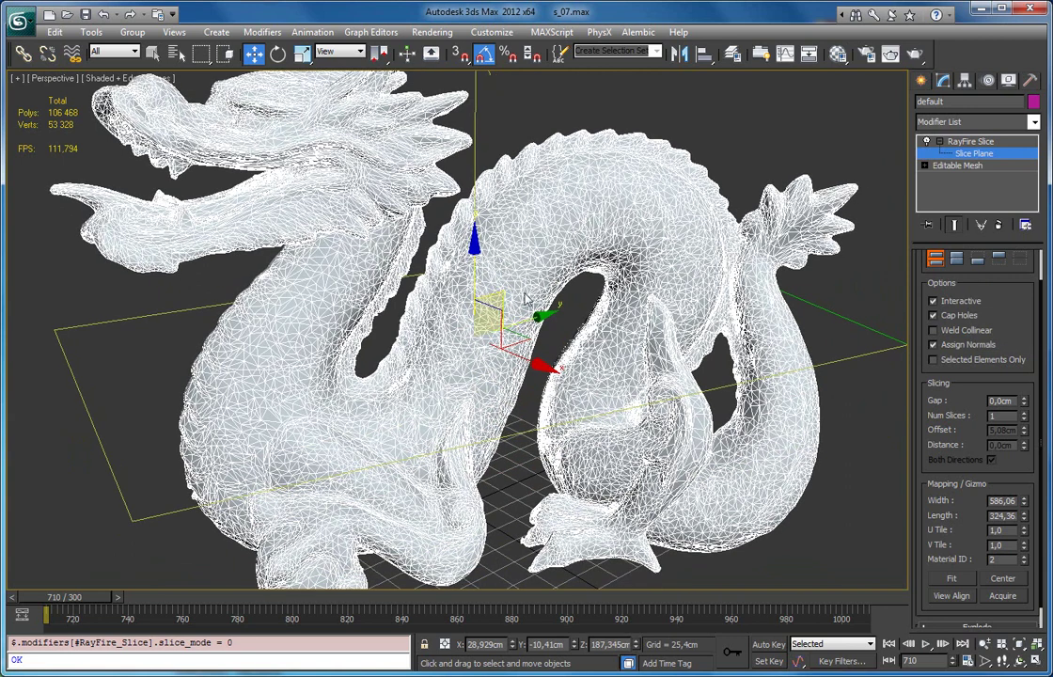
Try the mode that keeps only the part below the plane, with Cap Holes off and on, and return the slice mode to Split.
left_click(977, 259)
left_click(964, 317)
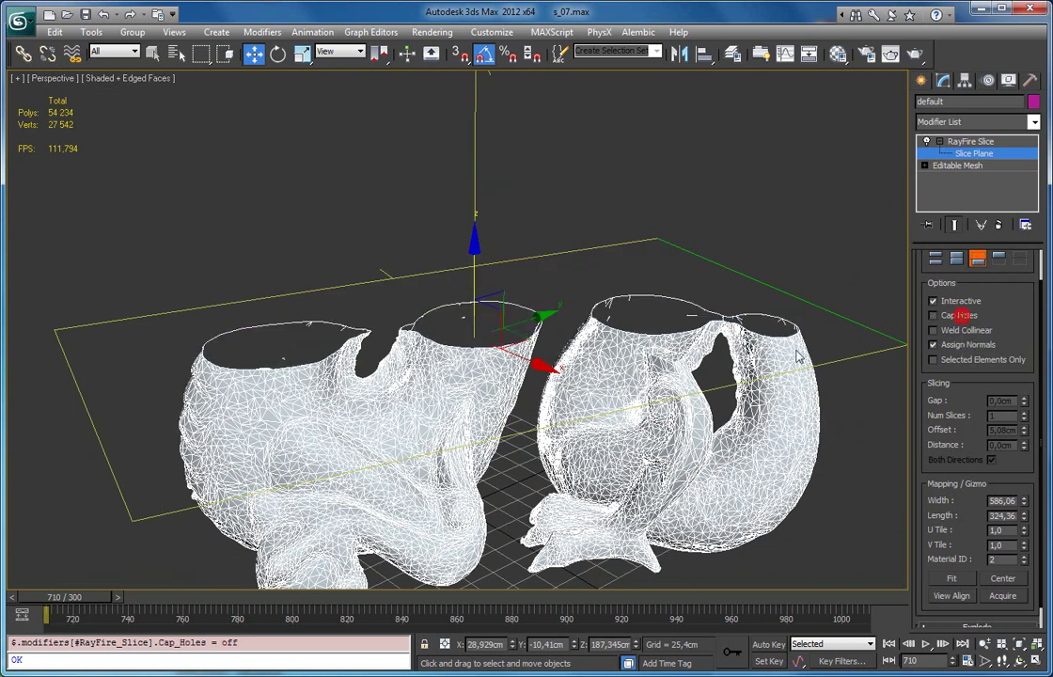
middle_click_drag(526, 282, 442, 304, "alt")
middle_click_drag(334, 276, 275, 324, "alt")
left_click(959, 318)
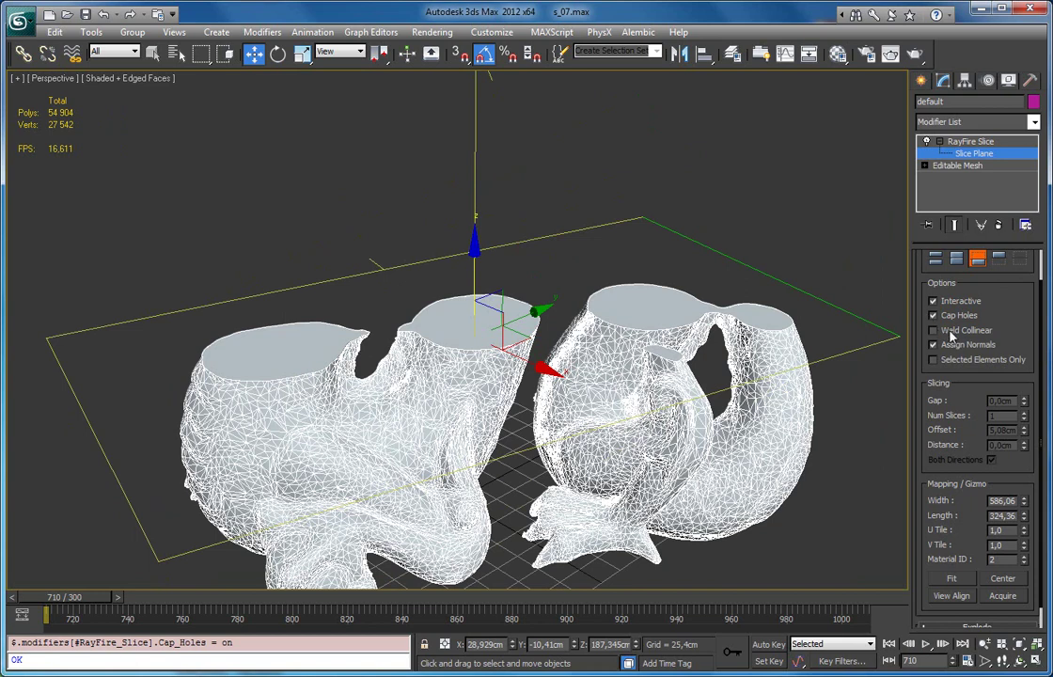
middle_click_drag(714, 350, 512, 282, "alt")
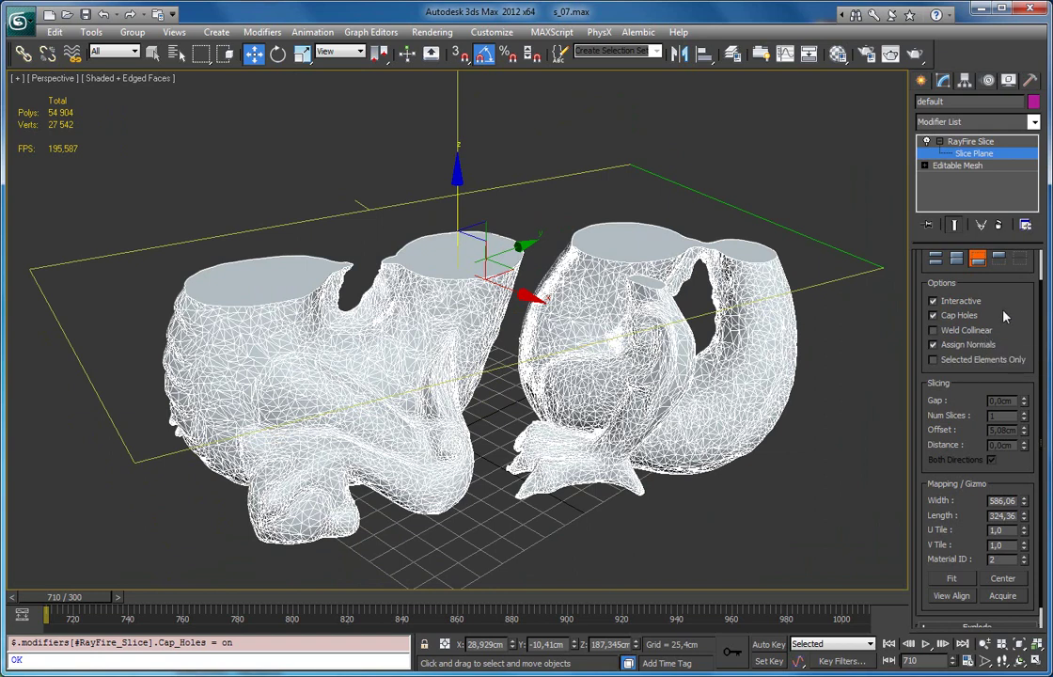
scroll(983, 347, "down", 1)
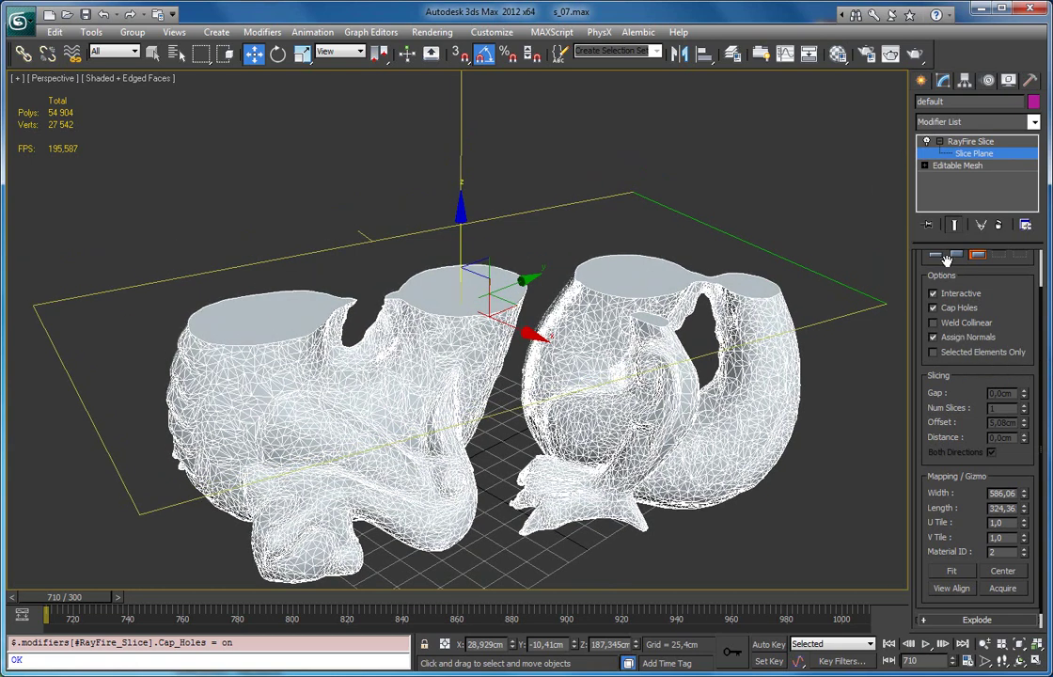
scroll(948, 260, "up", 2)
left_click(935, 295)
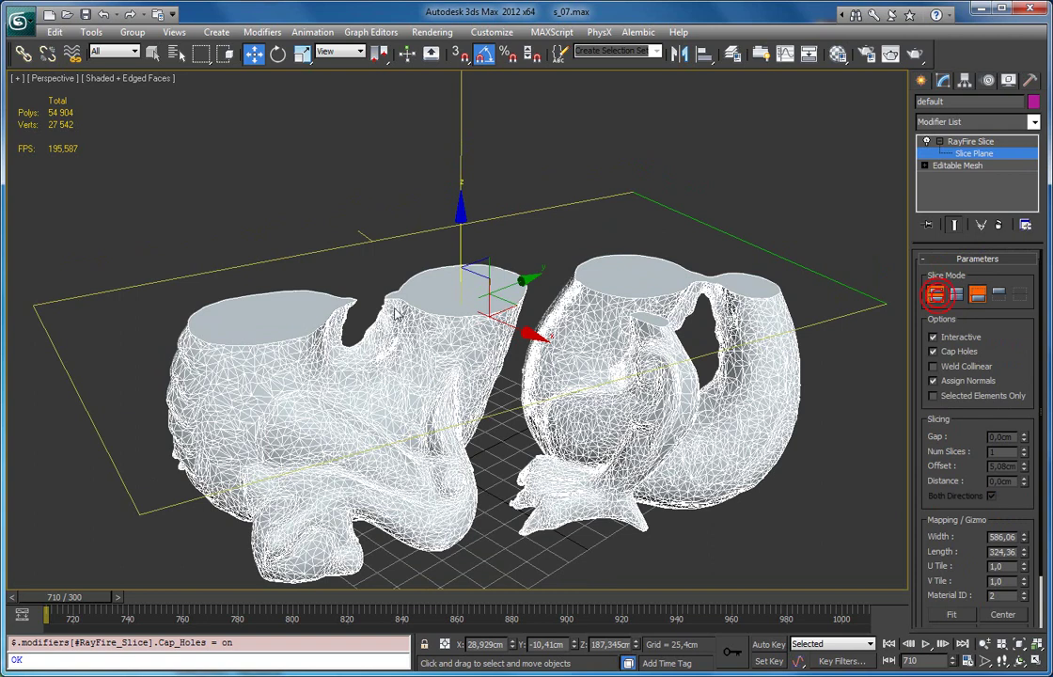
Turn off Assign Normals and examine the shading along the cut on the dragon's body with and without edged faces.
scroll(395, 311, "up", 5)
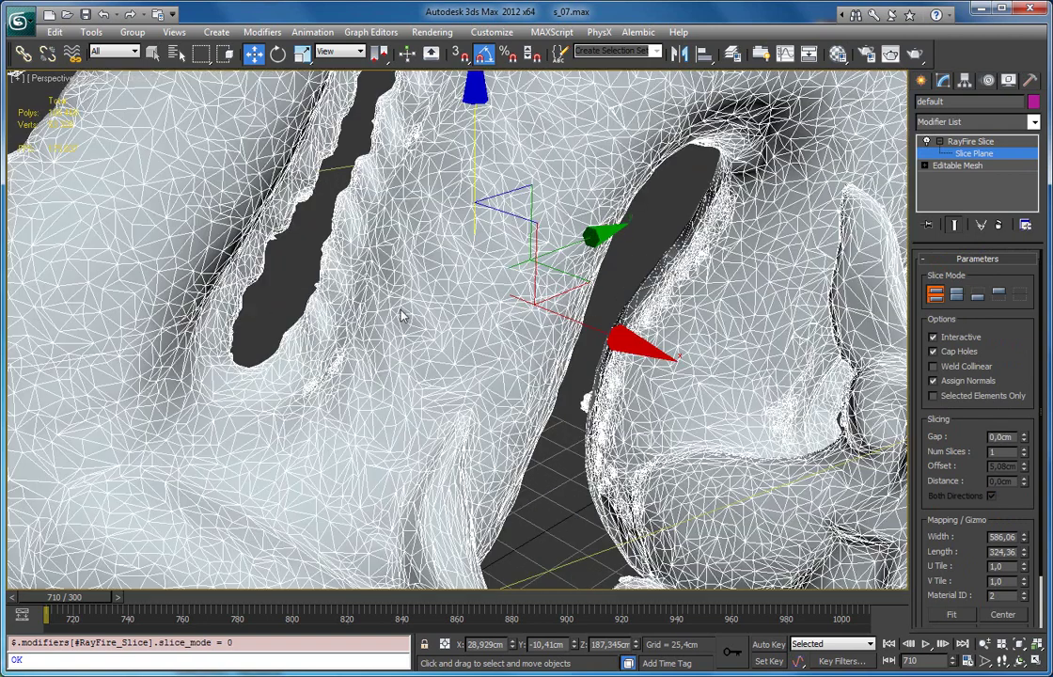
left_click(951, 382)
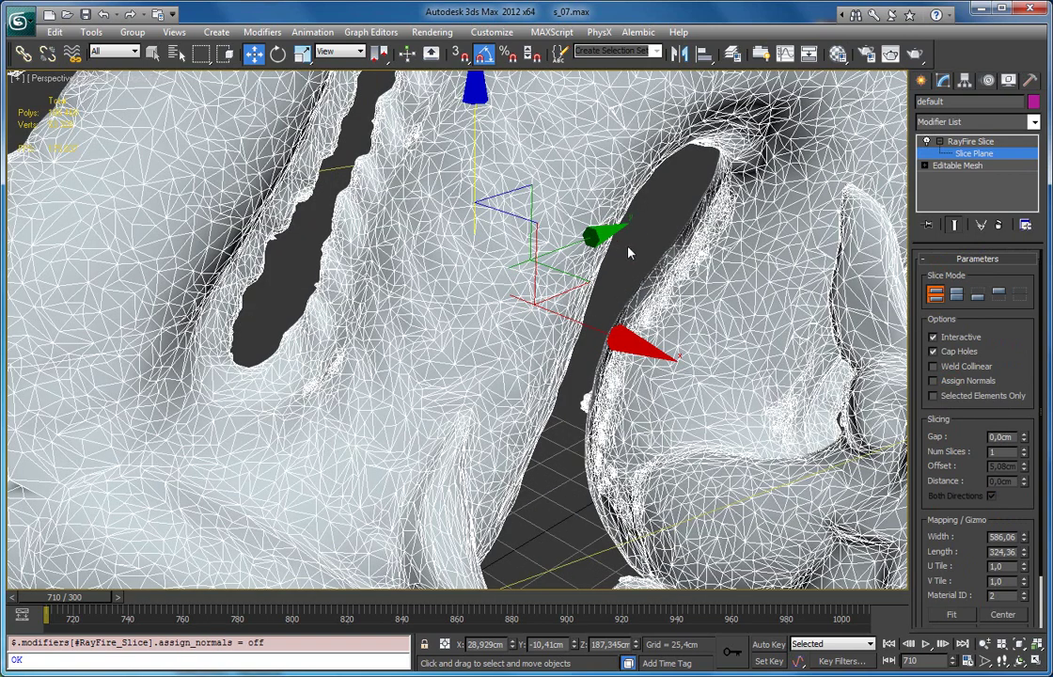
key("F4")
middle_click_drag(550, 313, 484, 304, "alt")
scroll(440, 328, "up", 4)
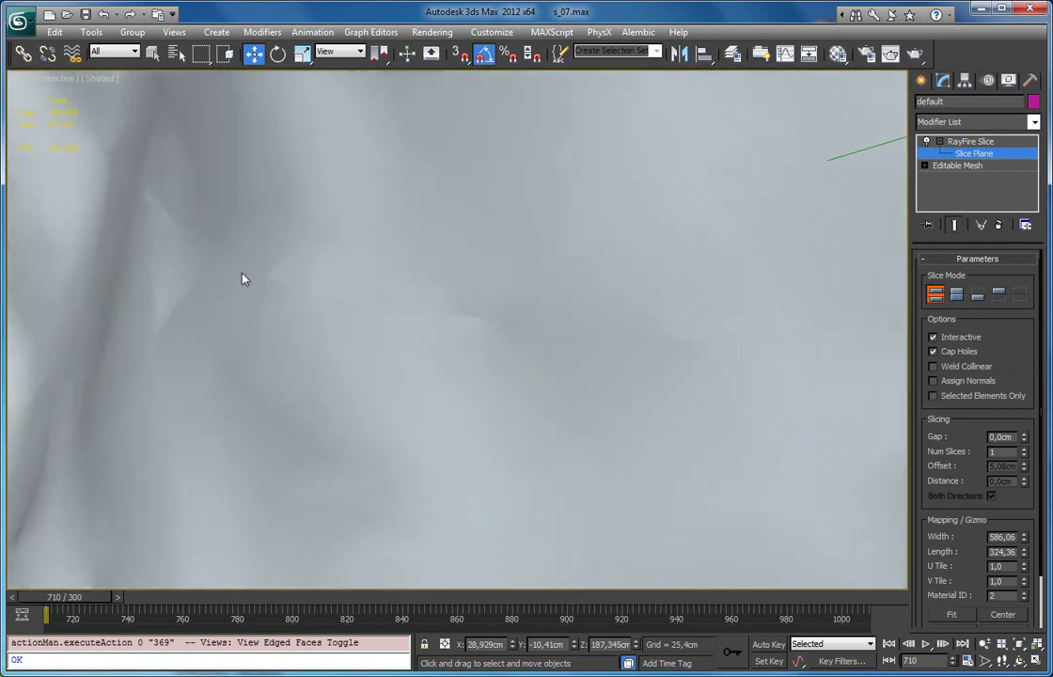
middle_click_drag(263, 274, 251, 251, "alt")
key("F4")
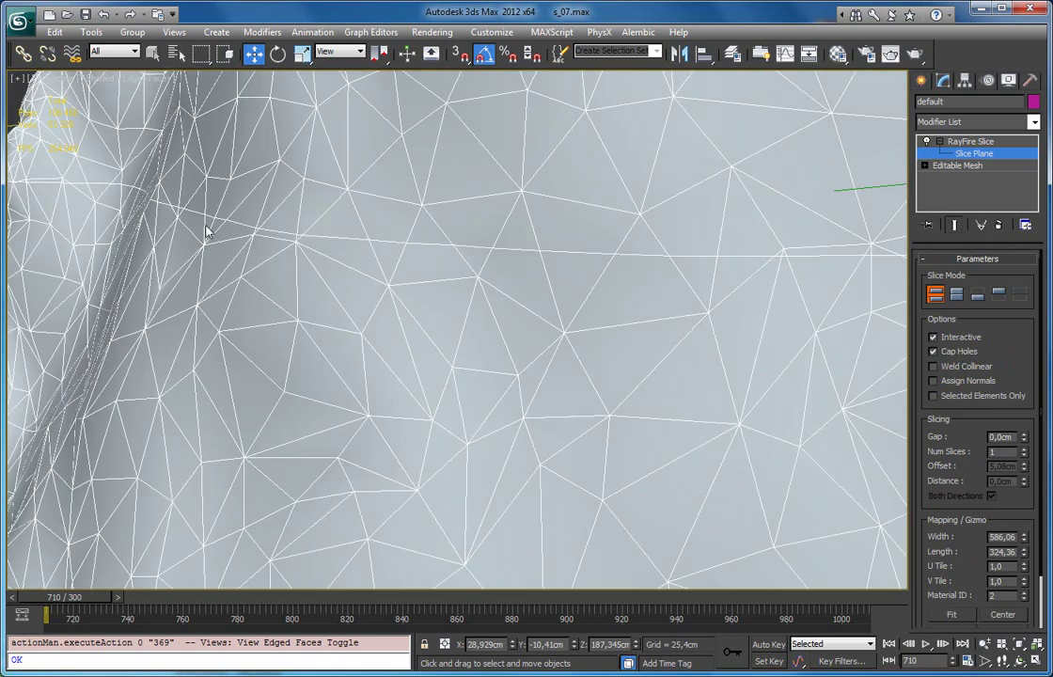
key("F4")
middle_click_drag(358, 233, 369, 236)
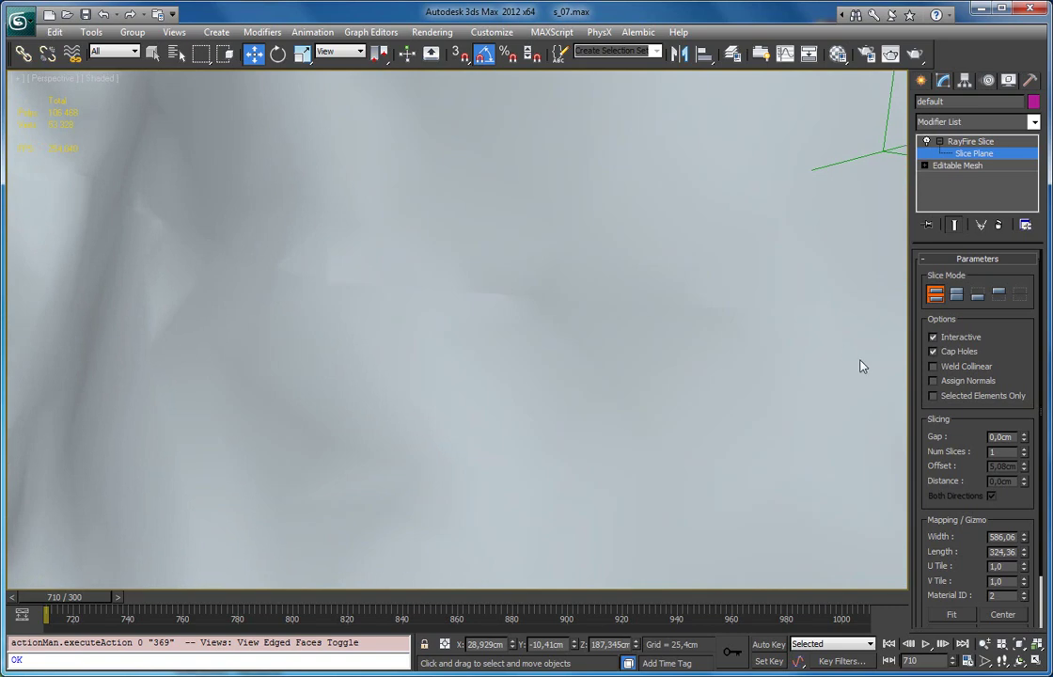
Turn Assign Normals on and compare the shading along the cut with and without edged faces, ending in plain shaded display.
left_click(959, 381)
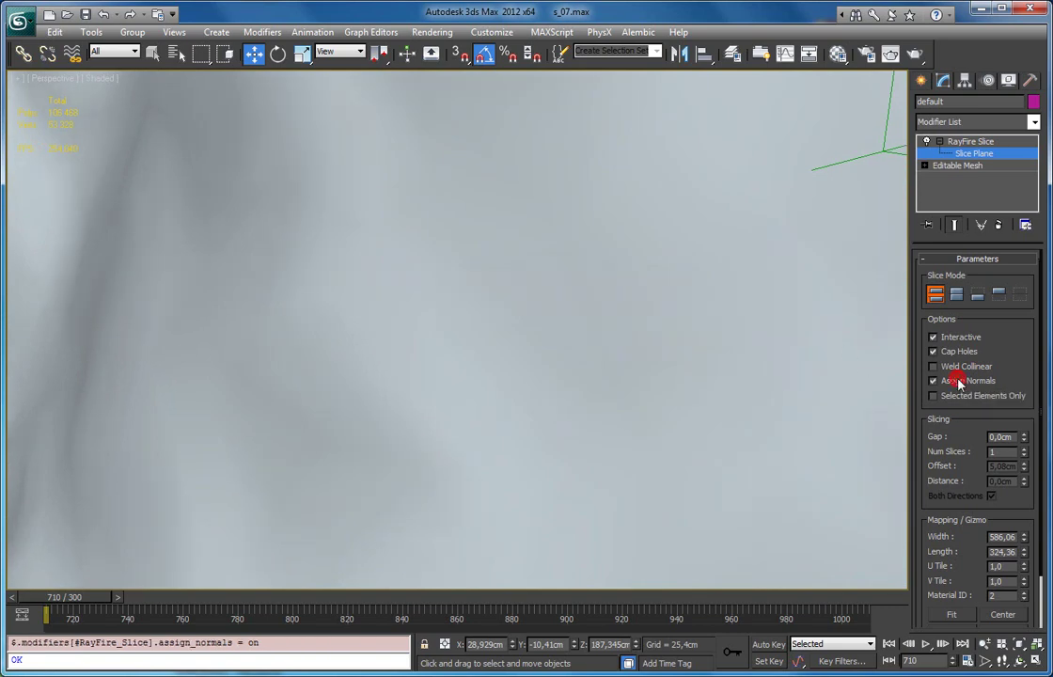
middle_click_drag(361, 277, 350, 277)
key("F4")
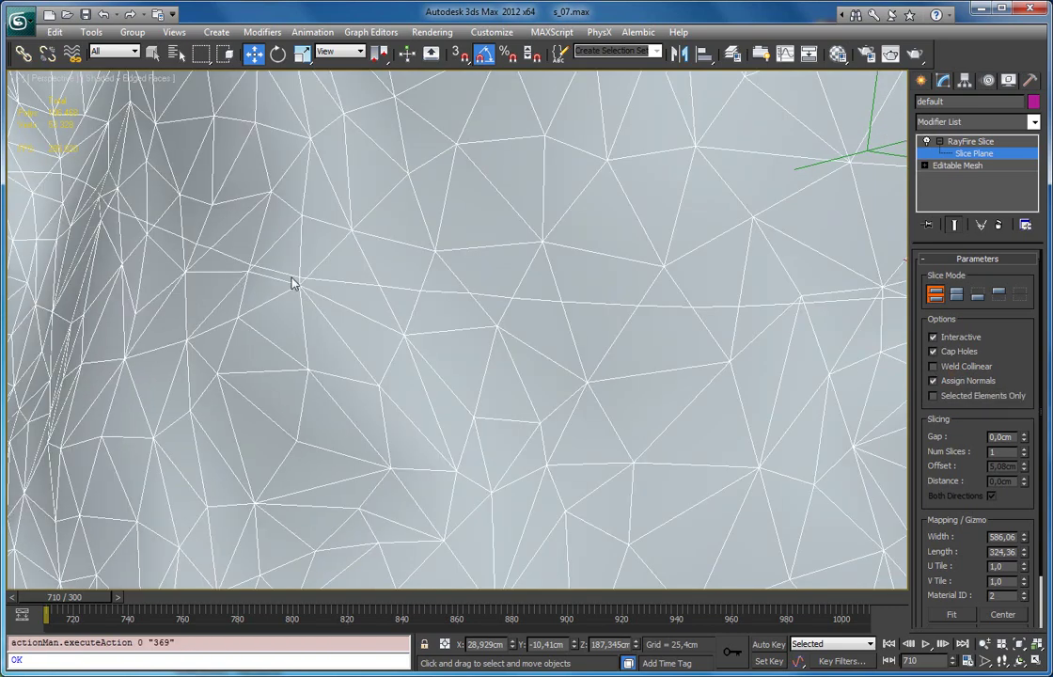
middle_click_drag(264, 264, 246, 262)
scroll(246, 262, "down", 2)
key("F4")
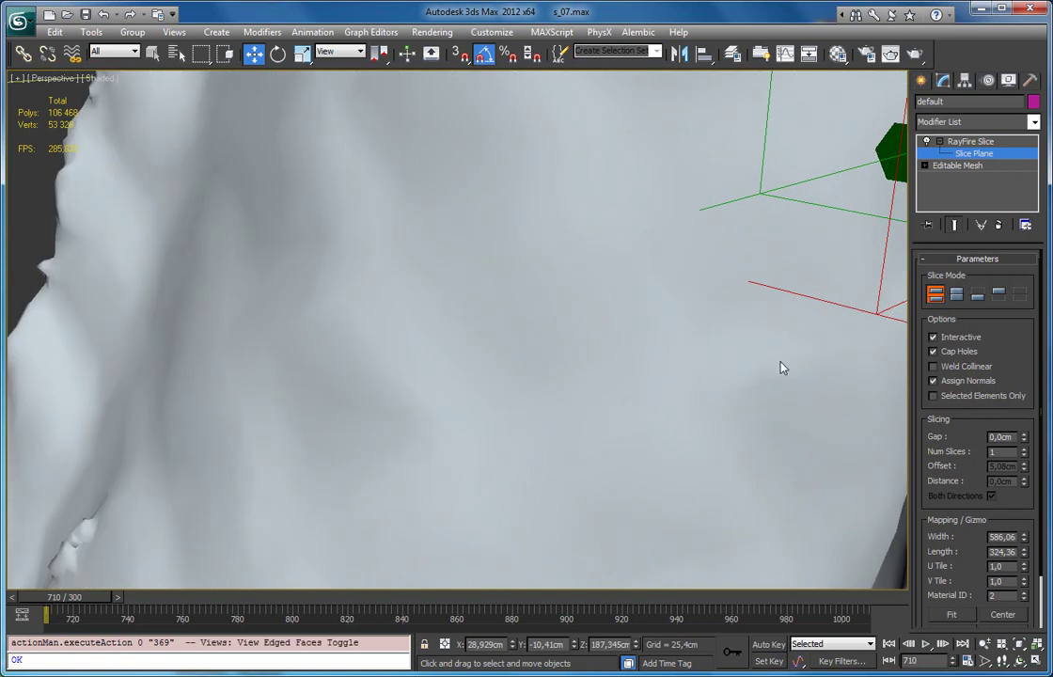
scroll(512, 317, "down", 5)
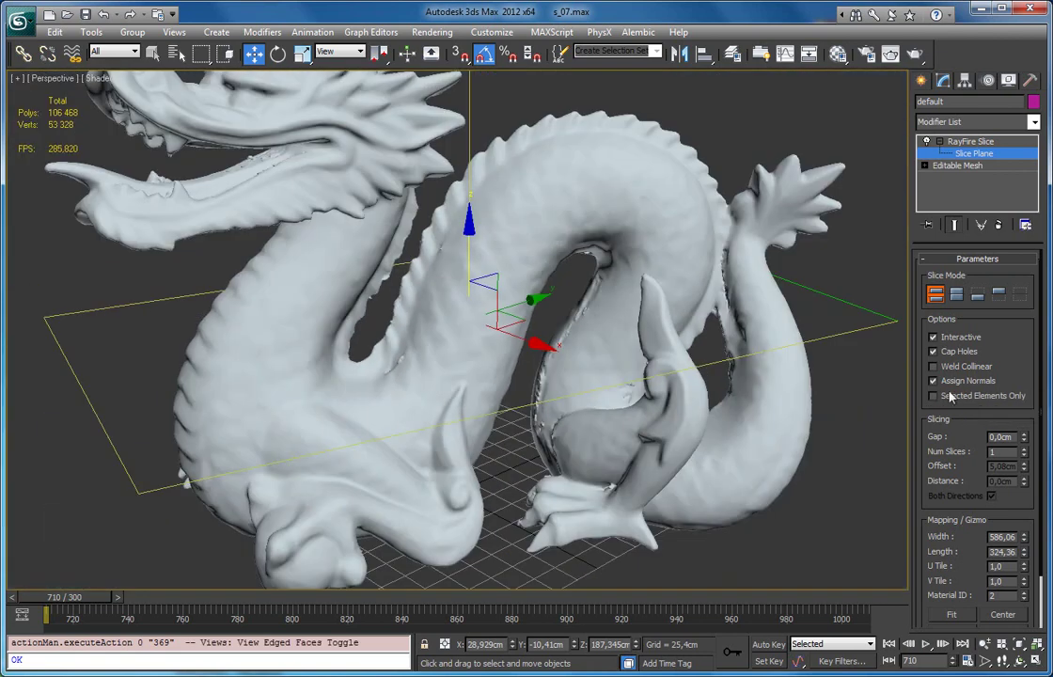
scroll(539, 263, "down", 5)
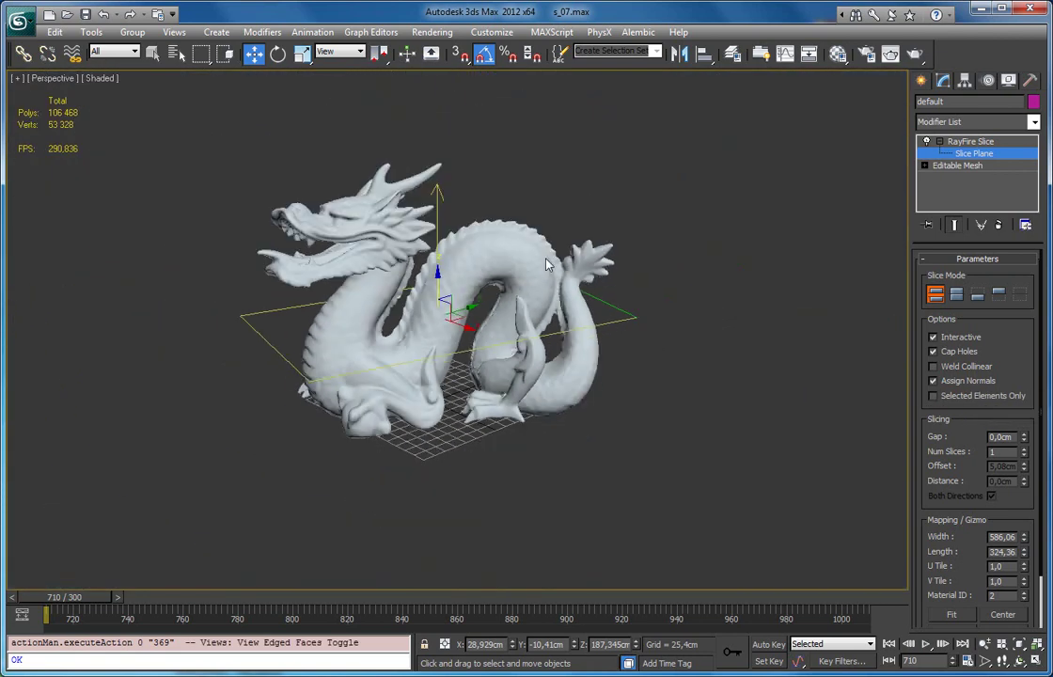
Select all elements of the dragon's Editable Mesh in wireframe display and turn on Selected Elements Only for RayFire Slice.
scroll(541, 265, "up", 2)
middle_click_drag(515, 266, 494, 271, "alt")
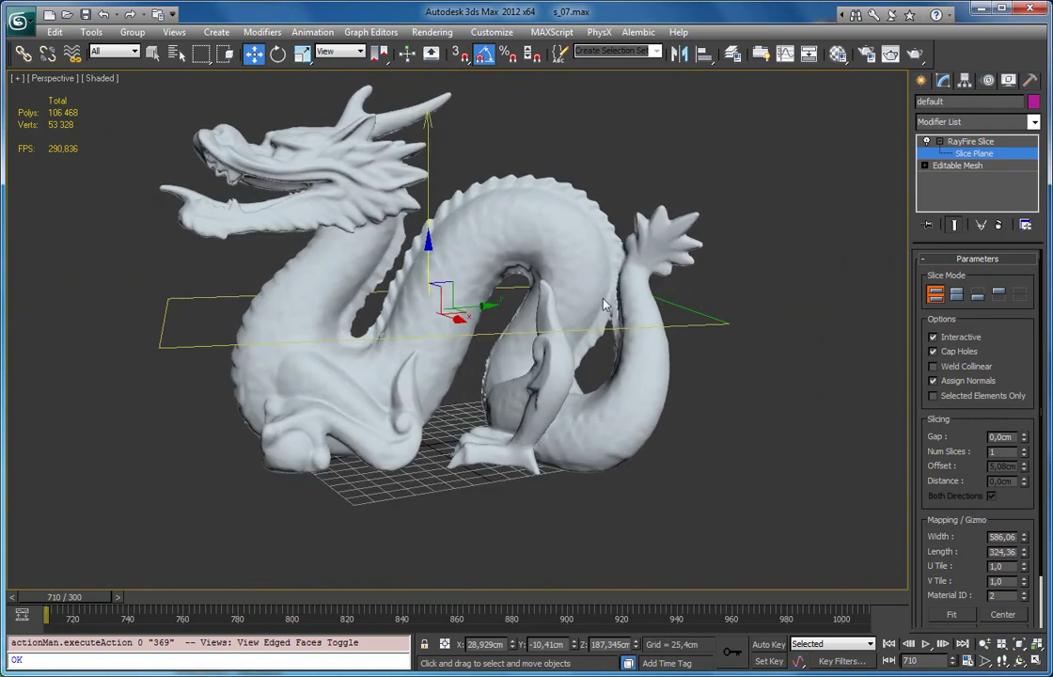
left_click(987, 166)
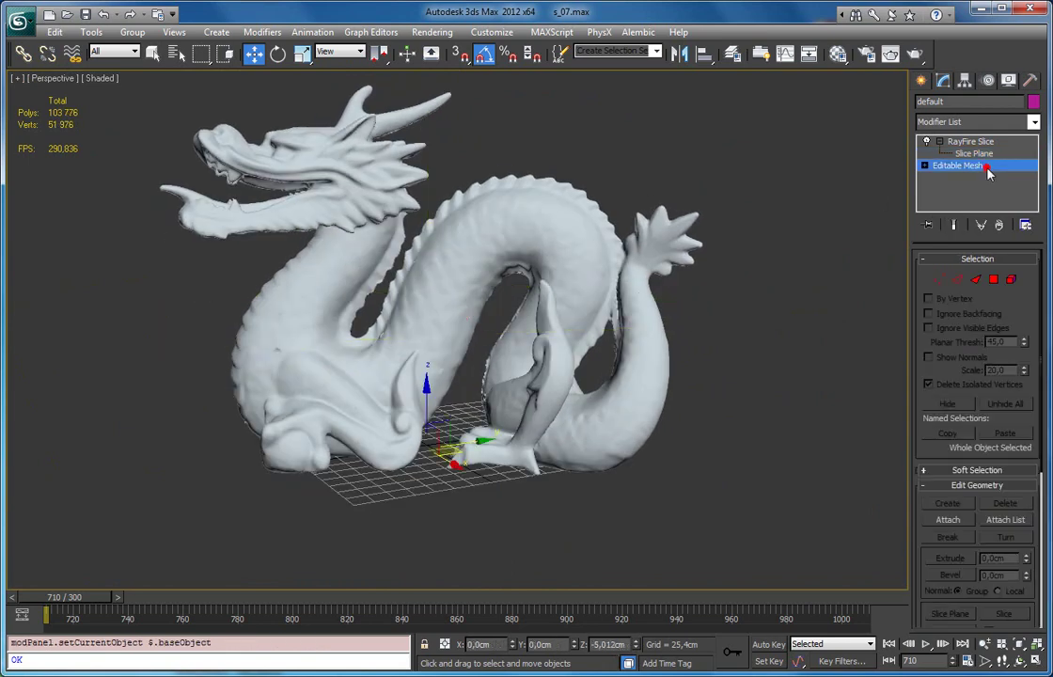
left_click(1012, 280)
key("ctrl+a")
key("F3")
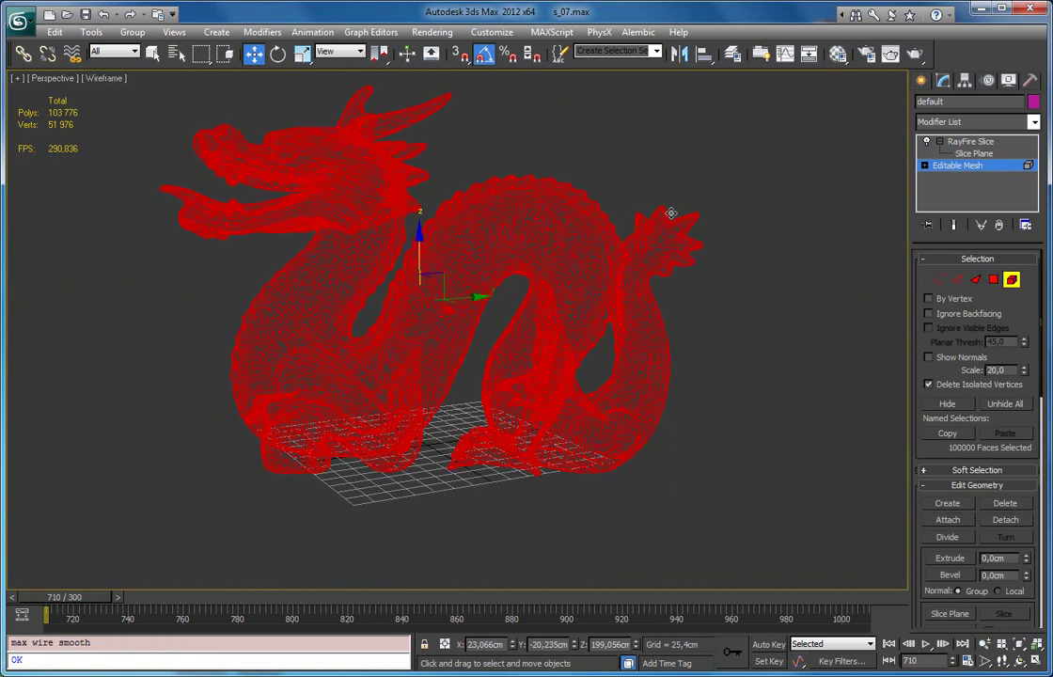
middle_click_drag(531, 247, 515, 278, "alt")
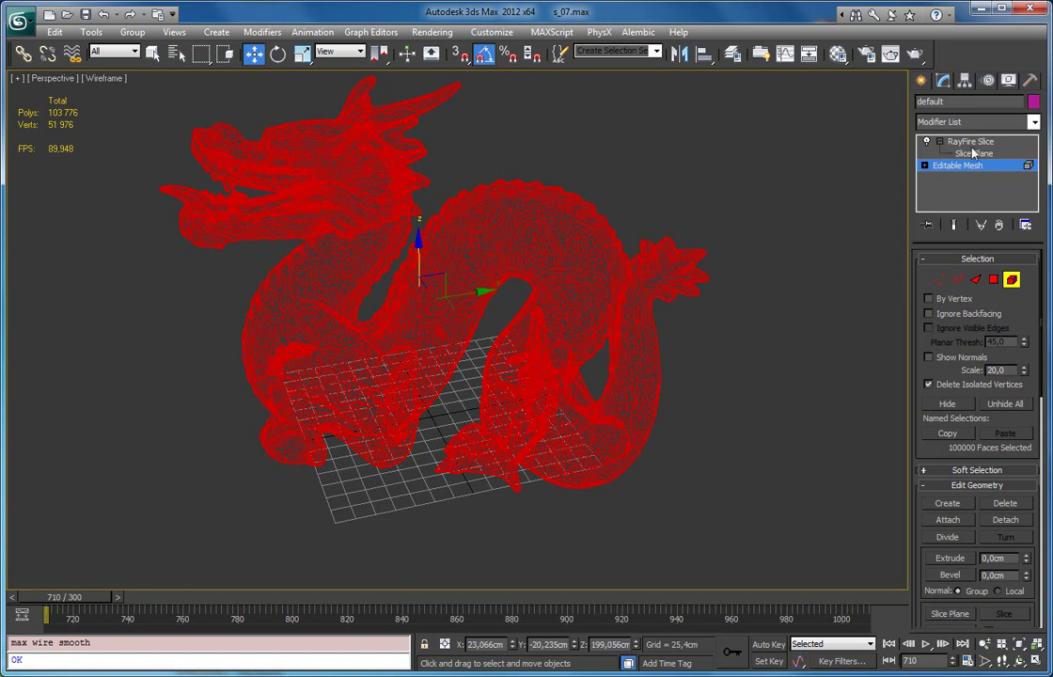
left_click(943, 142)
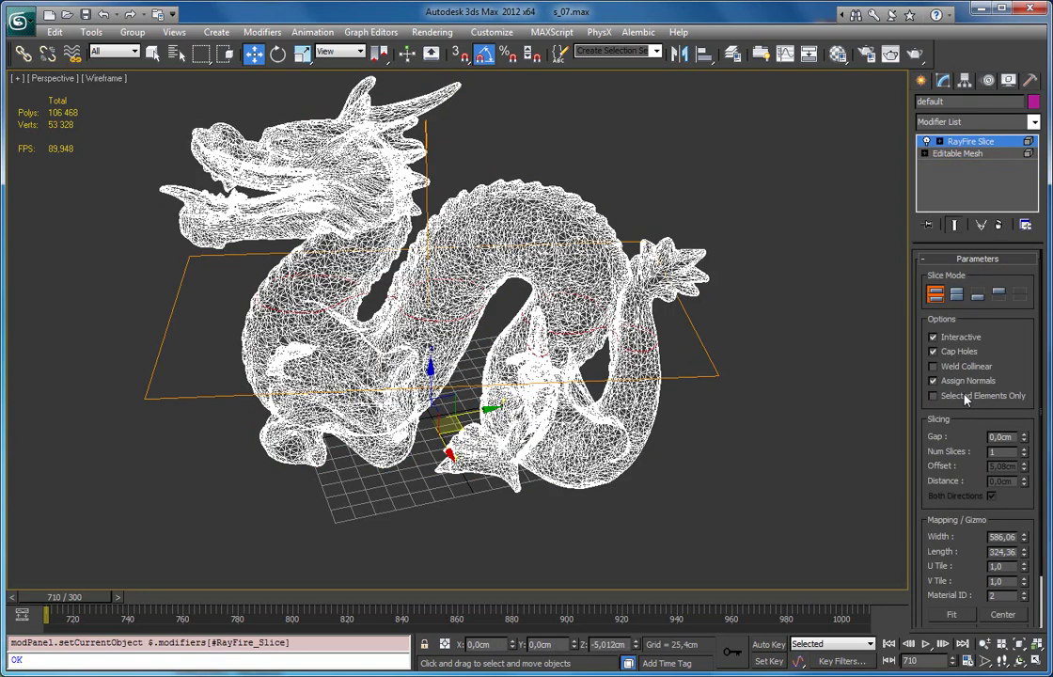
left_click(964, 395)
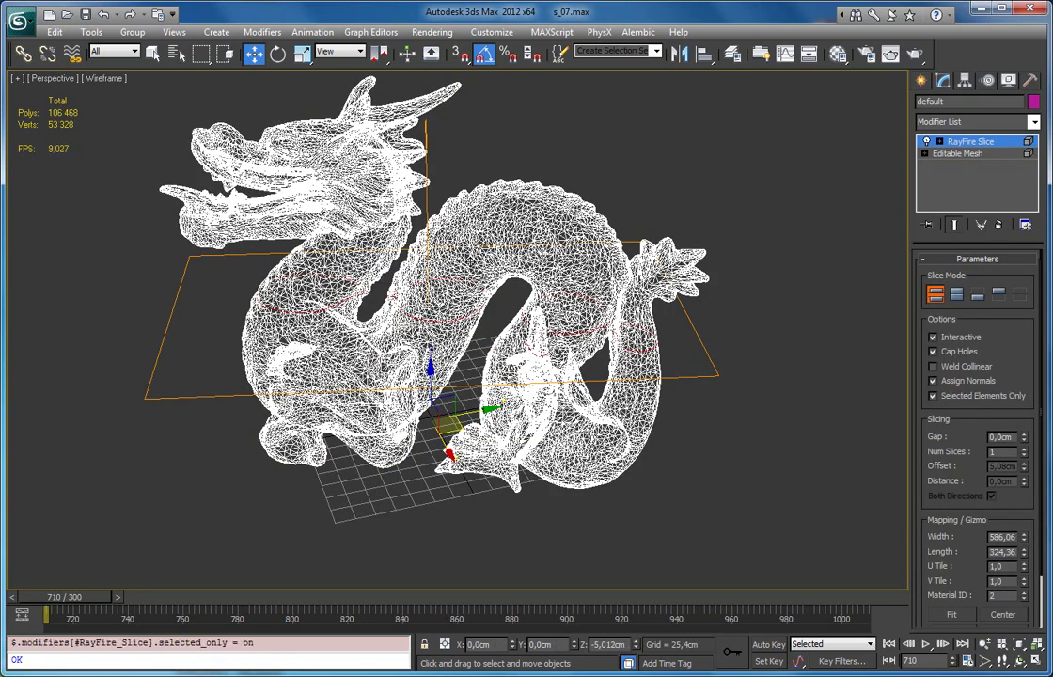
Leave the element level of the Editable Mesh and turn off Selected Elements Only in the RayFire Slice modifier.
left_click(957, 153)
left_click(1011, 279)
left_click(1006, 142)
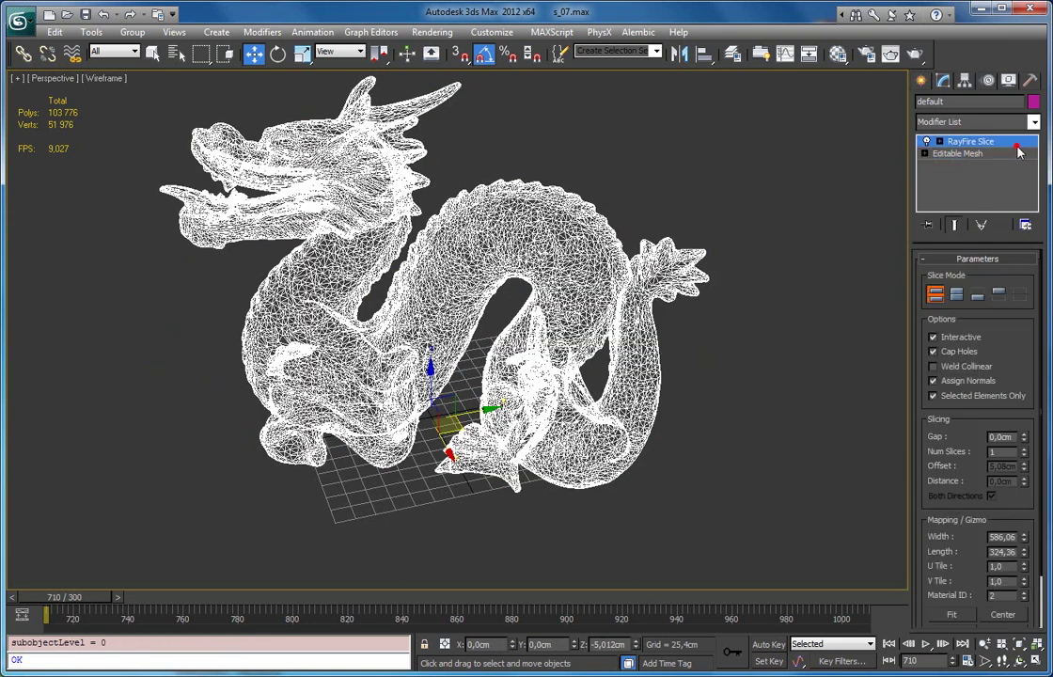
left_click(968, 395)
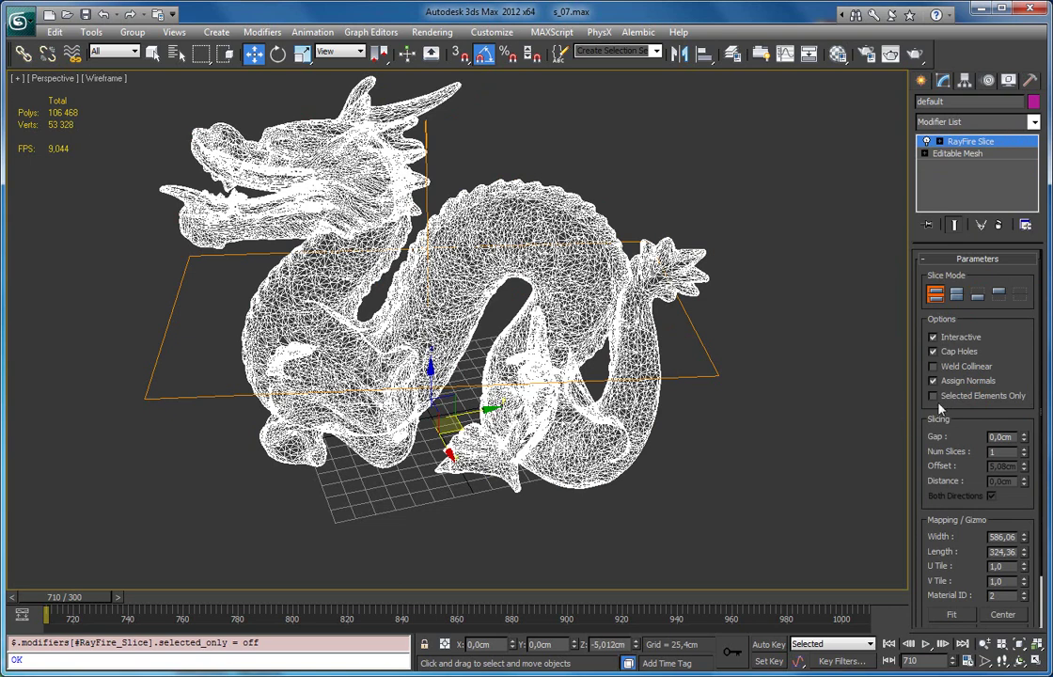
Switch the viewport to shaded display and widen the gap between the sliced dragon parts to about 17.1 cm.
scroll(976, 372, "down", 2)
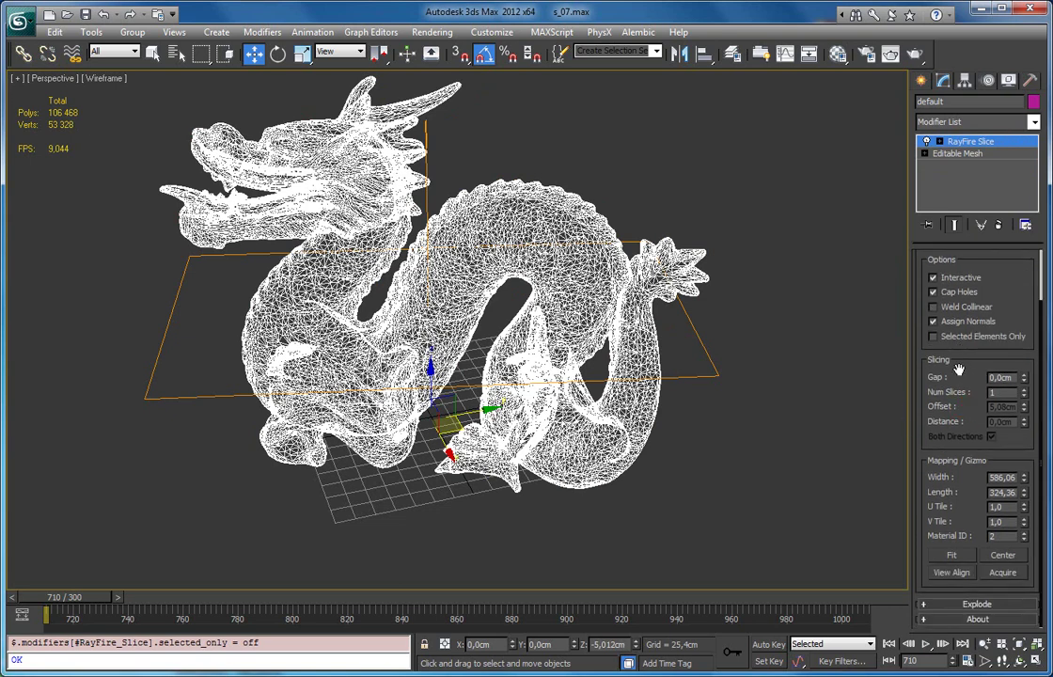
middle_click_drag(520, 318, 487, 306, "alt")
key("F3")
scroll(508, 301, "up", 5)
scroll(996, 290, "up", 1)
scroll(995, 289, "up", 1)
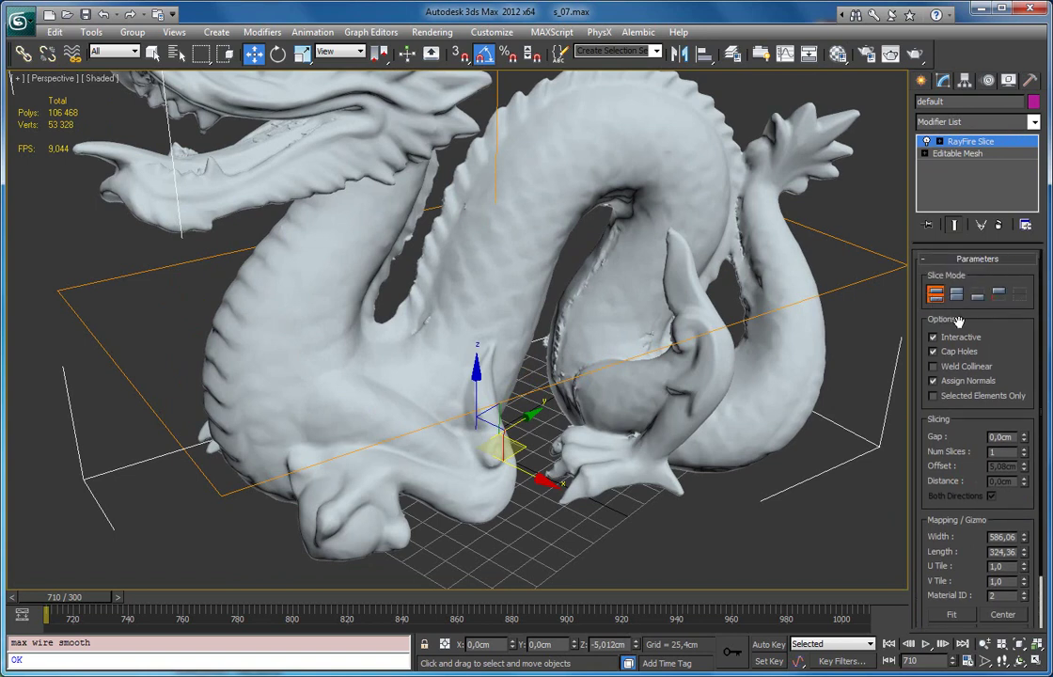
scroll(968, 395, "down", 1)
left_click_drag(1025, 420, 1011, 182)
left_click_drag(1026, 420, 603, 239)
scroll(557, 274, "up", 8)
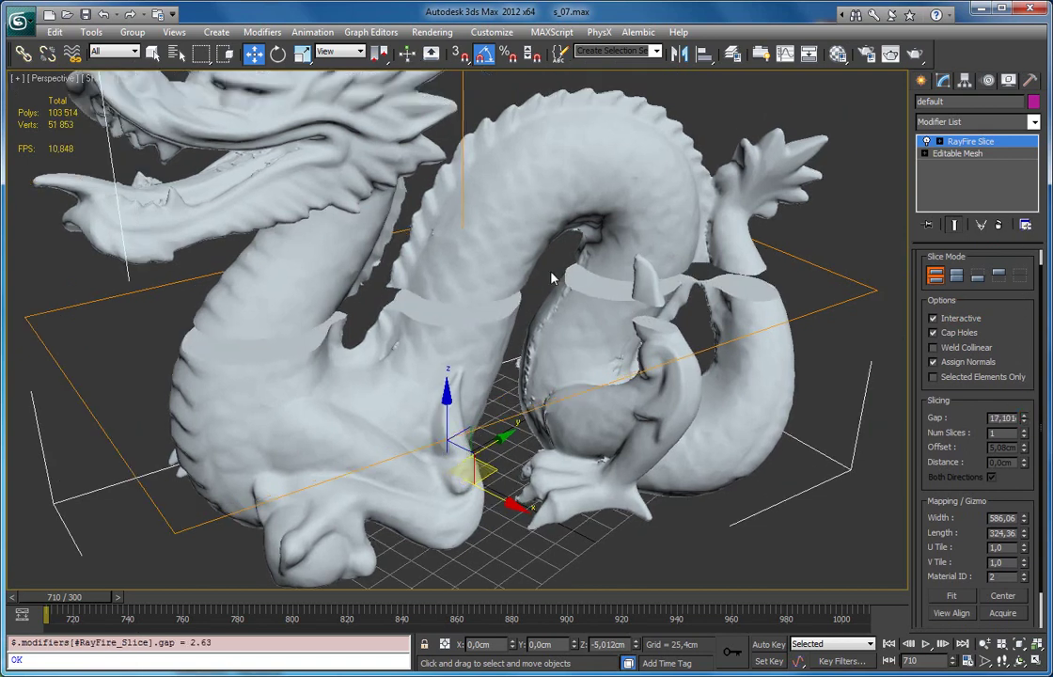
Show edged faces on the sliced dragon and reduce the gap between its parts to about 8.9 cm.
key("F4")
middle_click_drag(523, 259, 566, 282)
scroll(571, 260, "down", 3)
mouse_move(1025, 418)
left_mouse_down()
mouse_move(1023, 406)
mouse_move(1023, 421)
left_mouse_up()
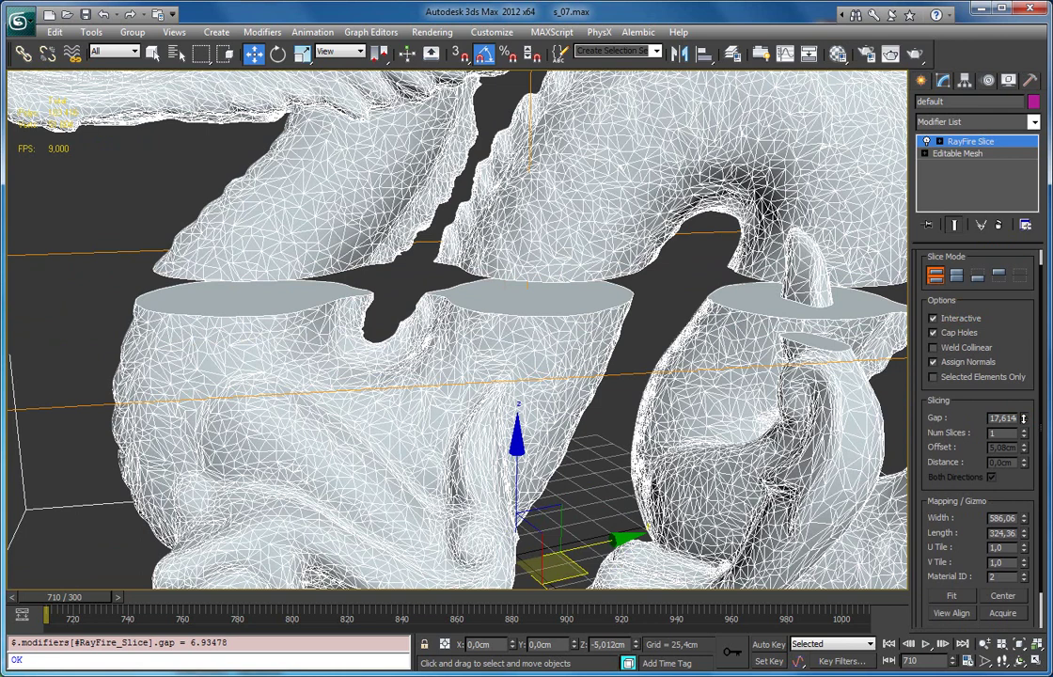
left_click_drag(1023, 427, 1021, 458)
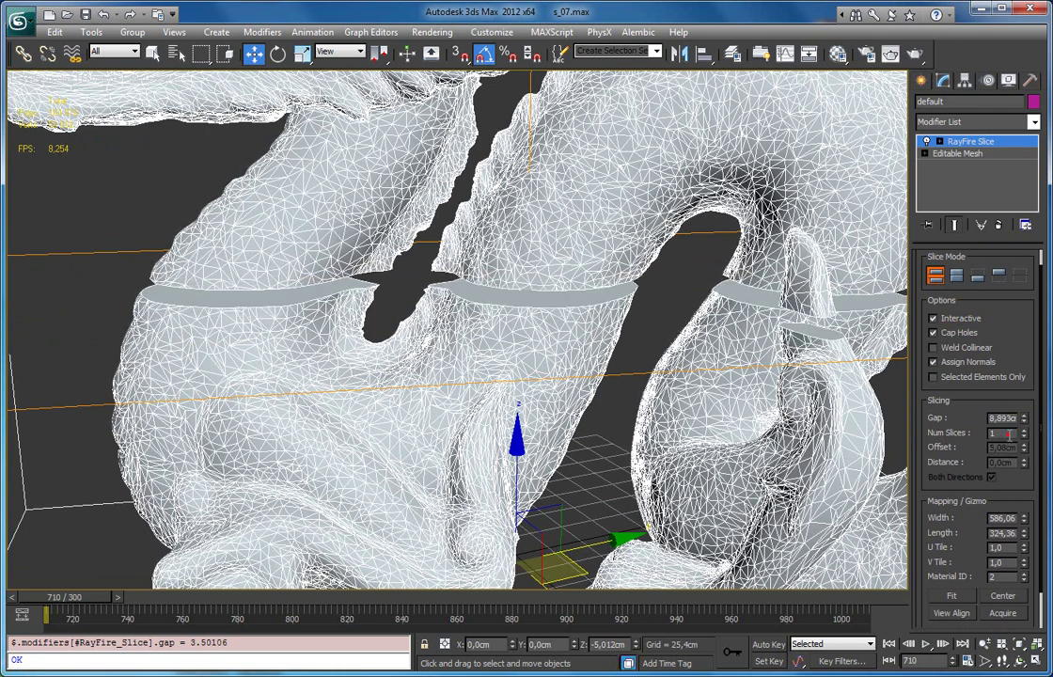
Set the number of slices to 10 and view the stack of slice planes across the dragon.
middle_click_drag(713, 392, 705, 392, "alt")
double_click(989, 432)
key("Return")
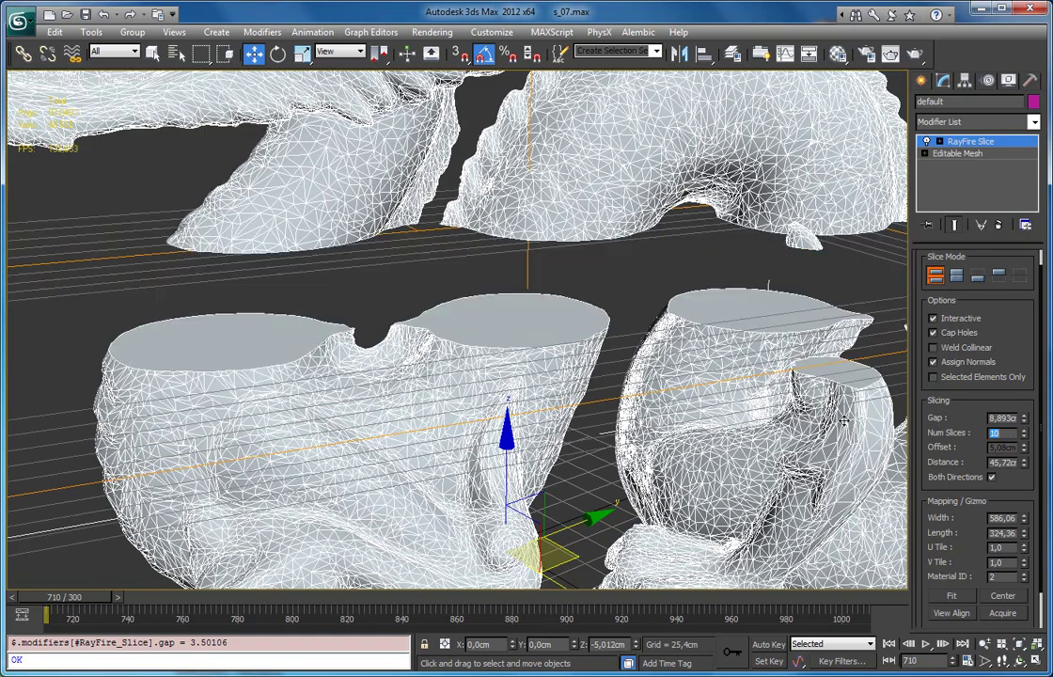
middle_click_drag(359, 267, 409, 259)
scroll(409, 259, "down", 5)
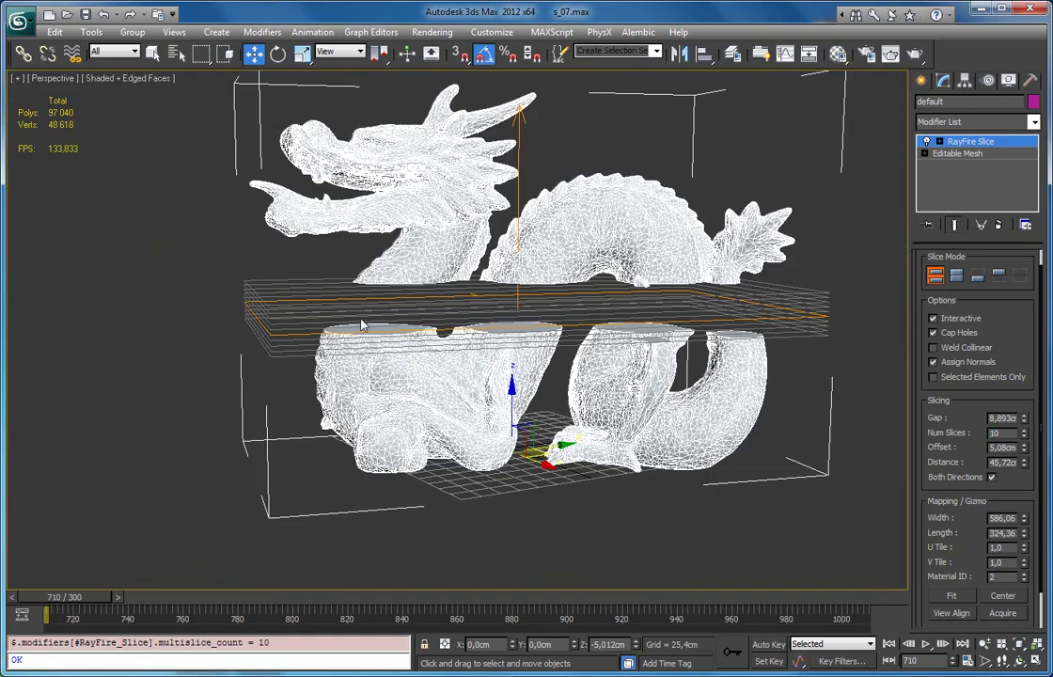
scroll(365, 319, "up", 4)
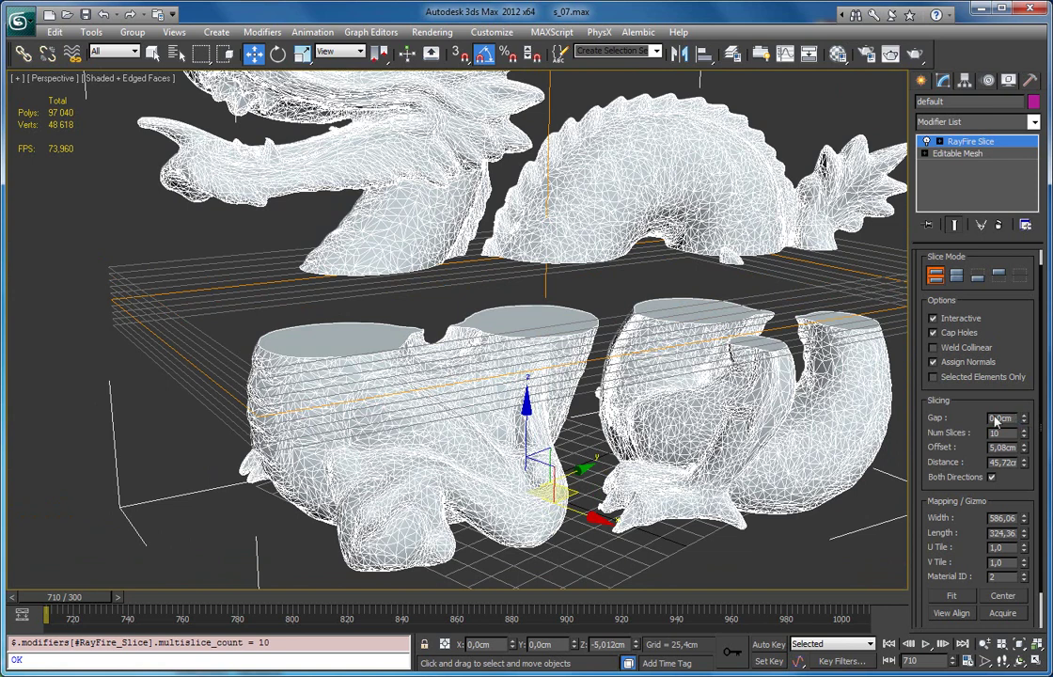
Reset the slice gap to 0 cm and look closely at the sliced body.
right_click(1025, 423)
scroll(255, 307, "up", 5)
middle_click_drag(329, 262, 348, 254)
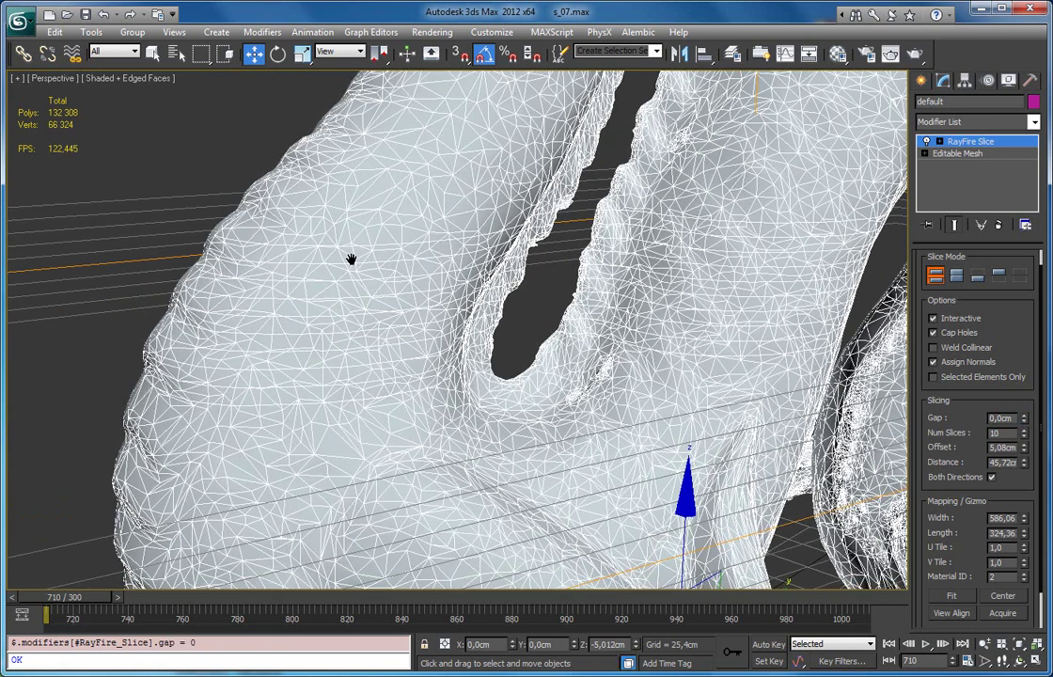
Set the slice gap to 1 cm and inspect the thin parallel cuts through the dragon's body up close.
double_click(1009, 420)
type("1")
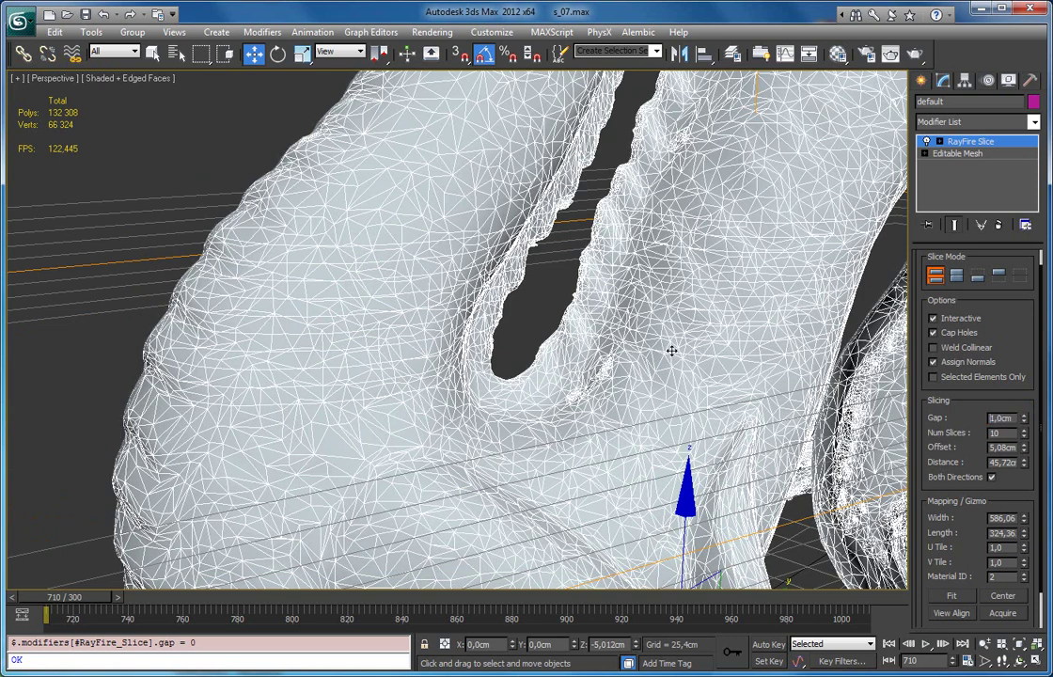
middle_click_drag(442, 367, 489, 340)
scroll(461, 348, "up", 3)
scroll(413, 293, "down", 3)
middle_click_drag(254, 302, 461, 329, "alt")
scroll(461, 329, "up", 2)
scroll(460, 328, "up", 8)
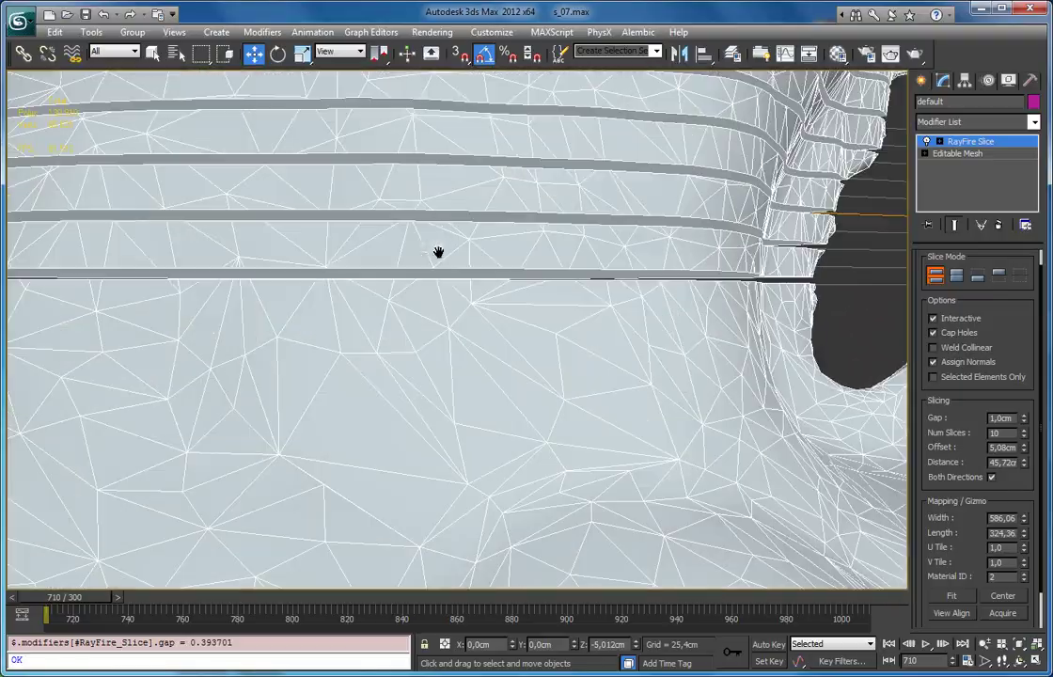
middle_click_drag(438, 252, 437, 376)
scroll(477, 298, "down", 6)
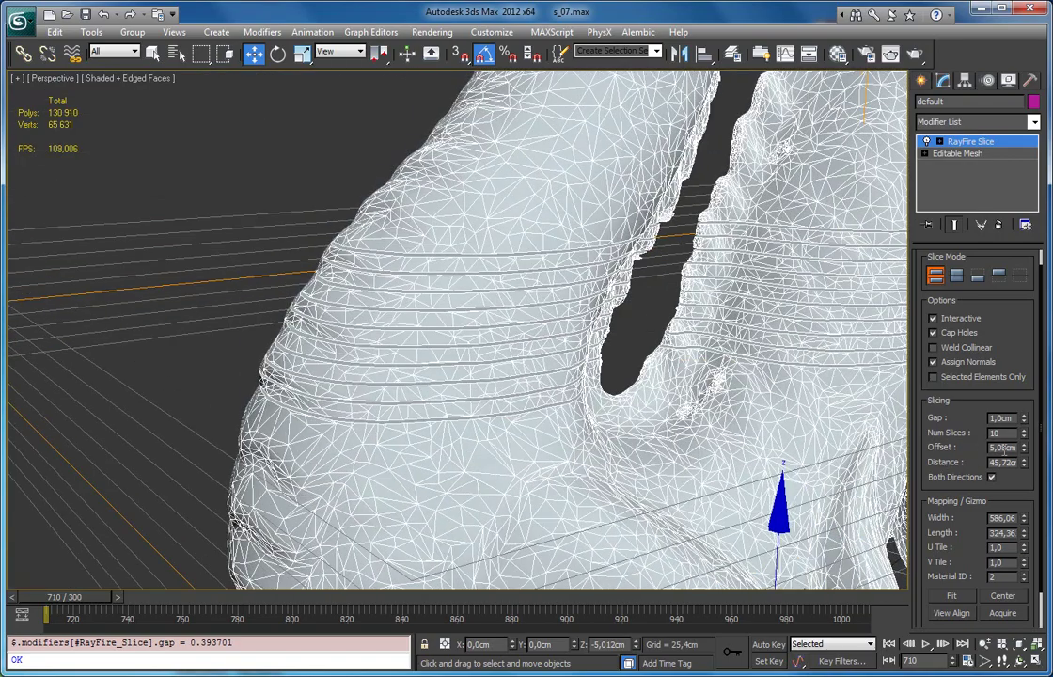
Set the offset between the slice planes to 20 cm.
scroll(424, 327, "down", 5)
middle_click_drag(359, 278, 297, 327, "alt")
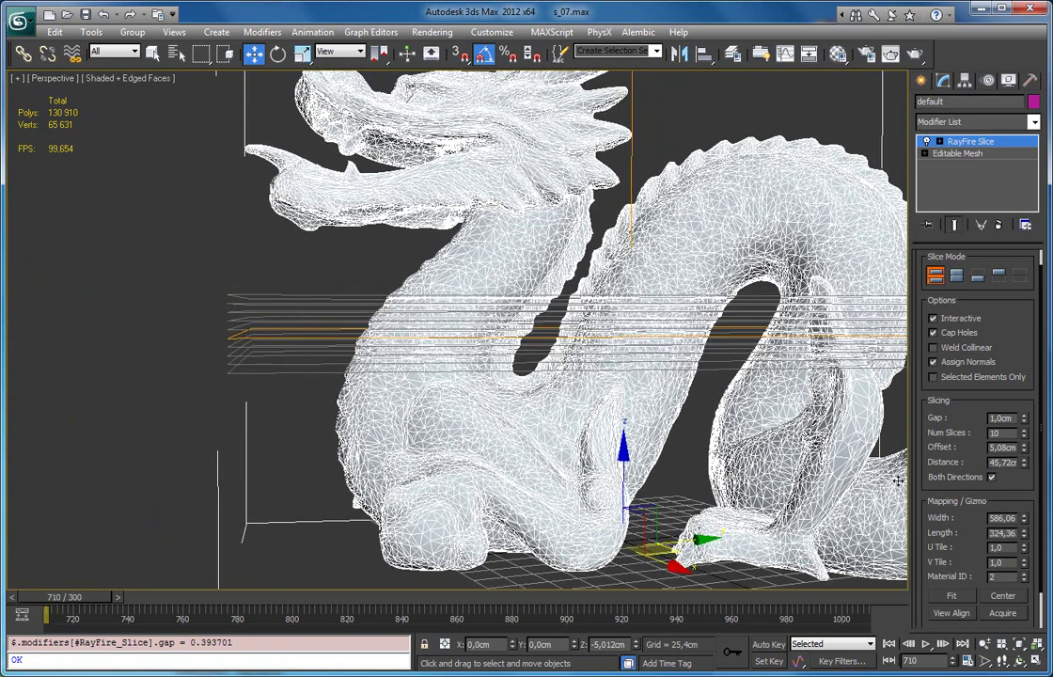
double_click(1012, 450)
left_click(1024, 449)
left_click_drag(1017, 435, 1008, 453)
double_click(1006, 448)
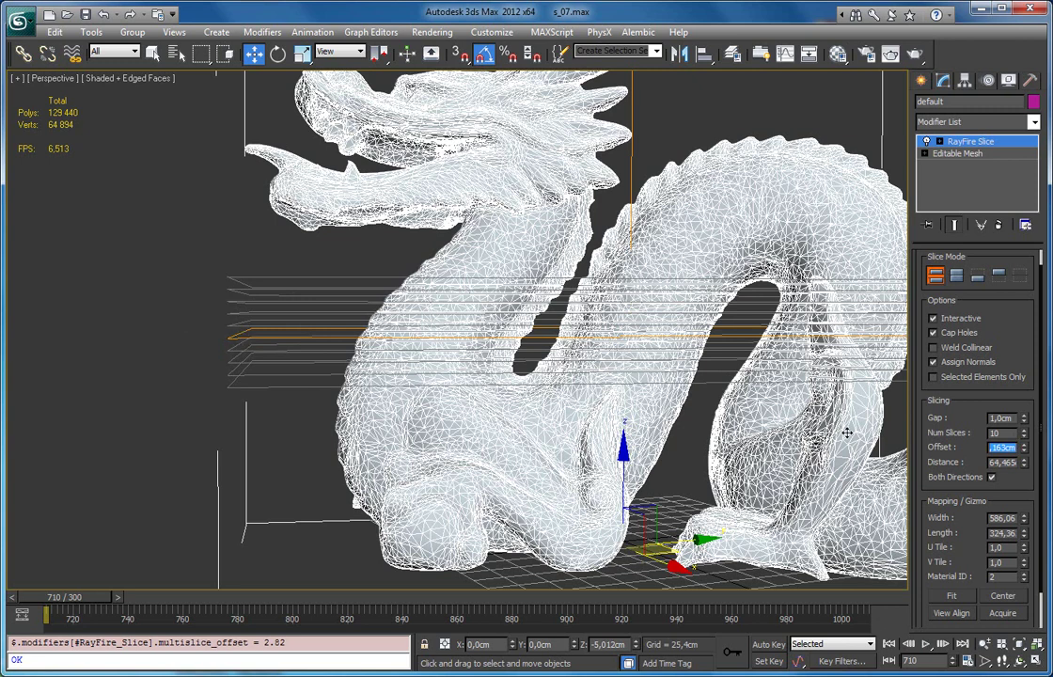
type("20")
key("Return")
middle_click_drag(603, 440, 628, 448, "alt")
Set the slice gap to 5 cm and turn off edged faces to view the sliced dragon as plain shaded.
left_click_drag(1013, 419, 934, 423)
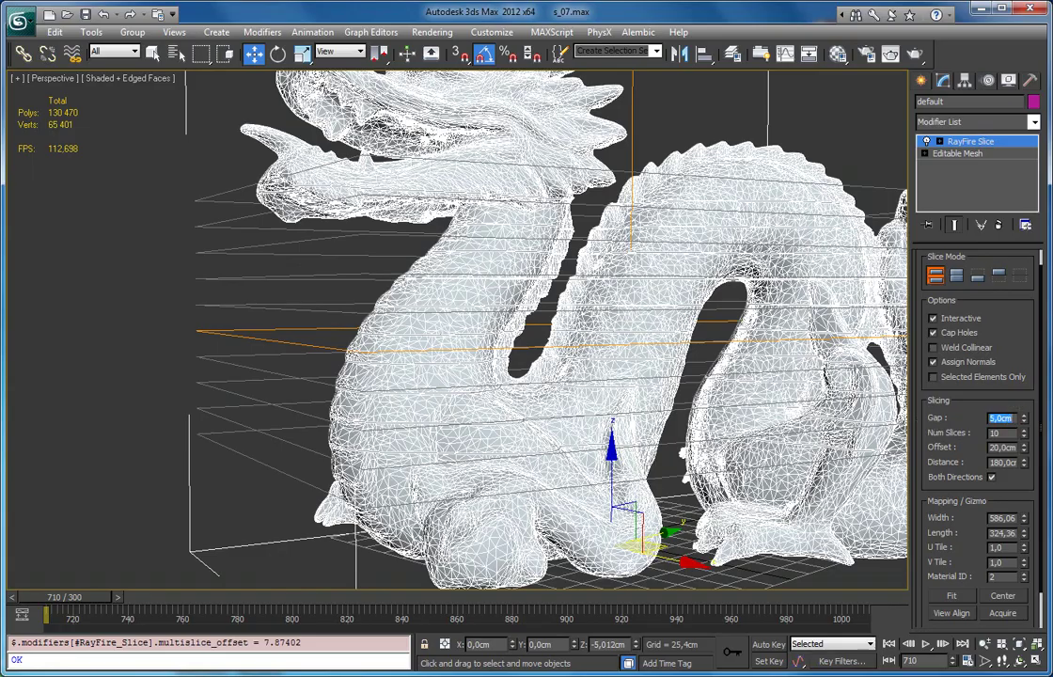
type("5")
key("Return")
middle_click_drag(621, 315, 407, 305, "alt")
scroll(564, 376, "up", 4)
key("F4")
scroll(335, 348, "down", 8)
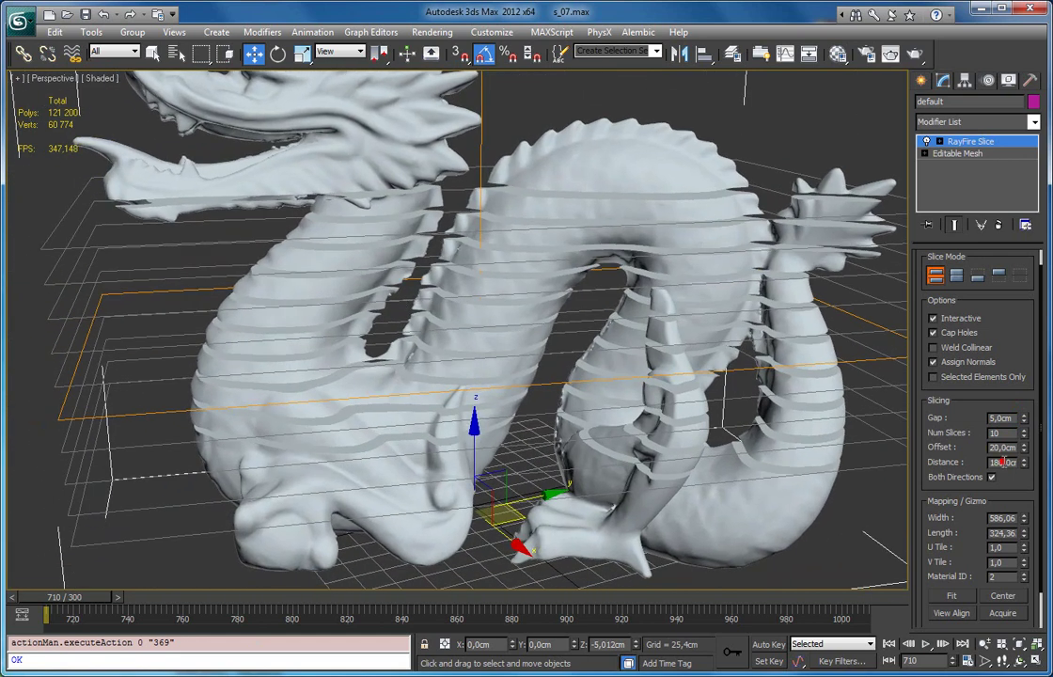
Set the total slice distance to 300 cm and view the spread of slices over the whole dragon.
middle_click_drag(272, 371, 315, 352)
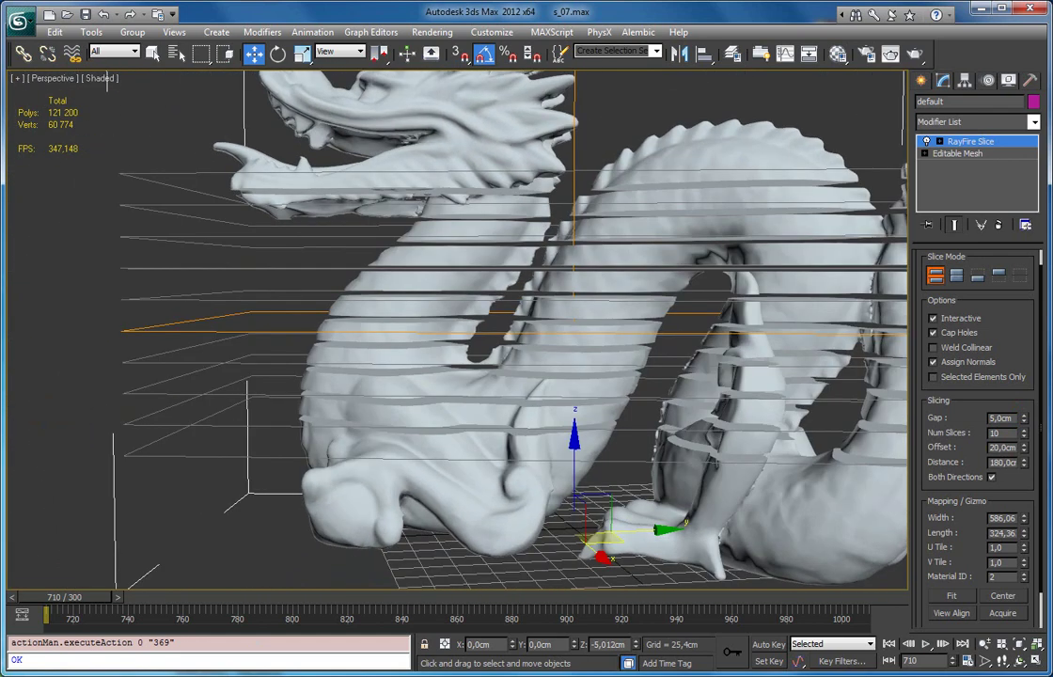
double_click(1004, 461)
type("300")
key("Return")
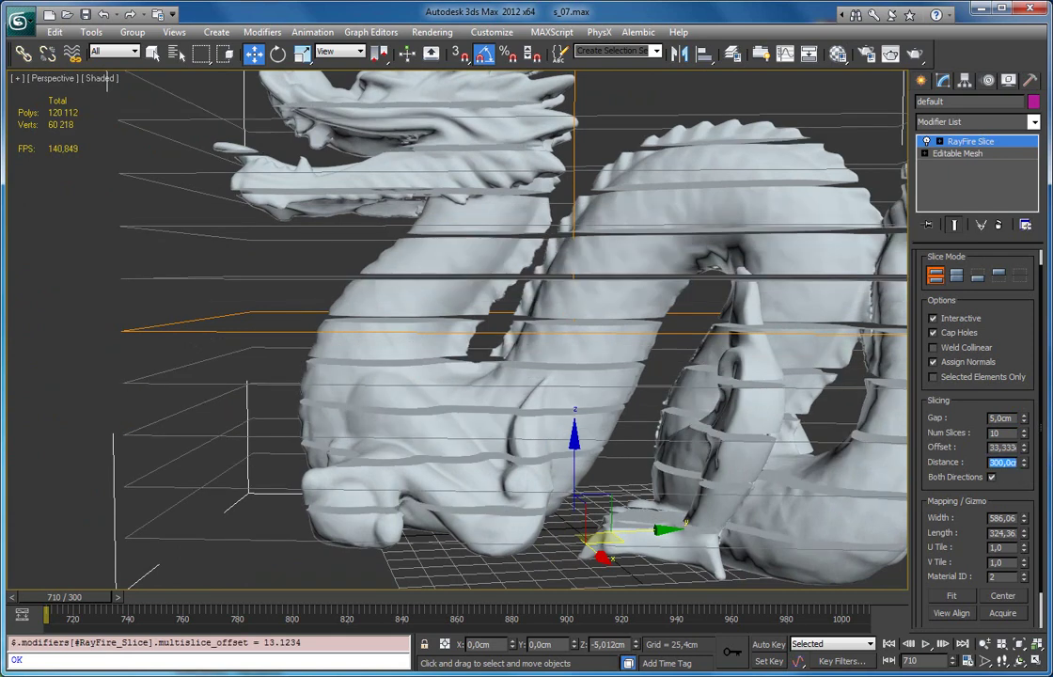
key("z")
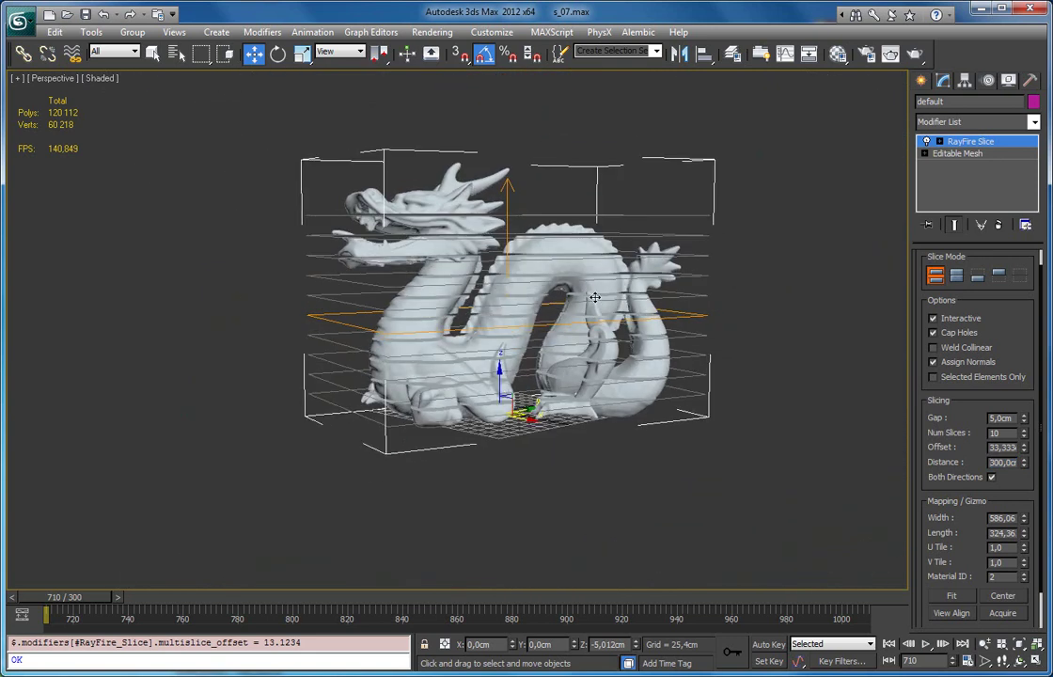
middle_click_drag(508, 308, 426, 289, "alt")
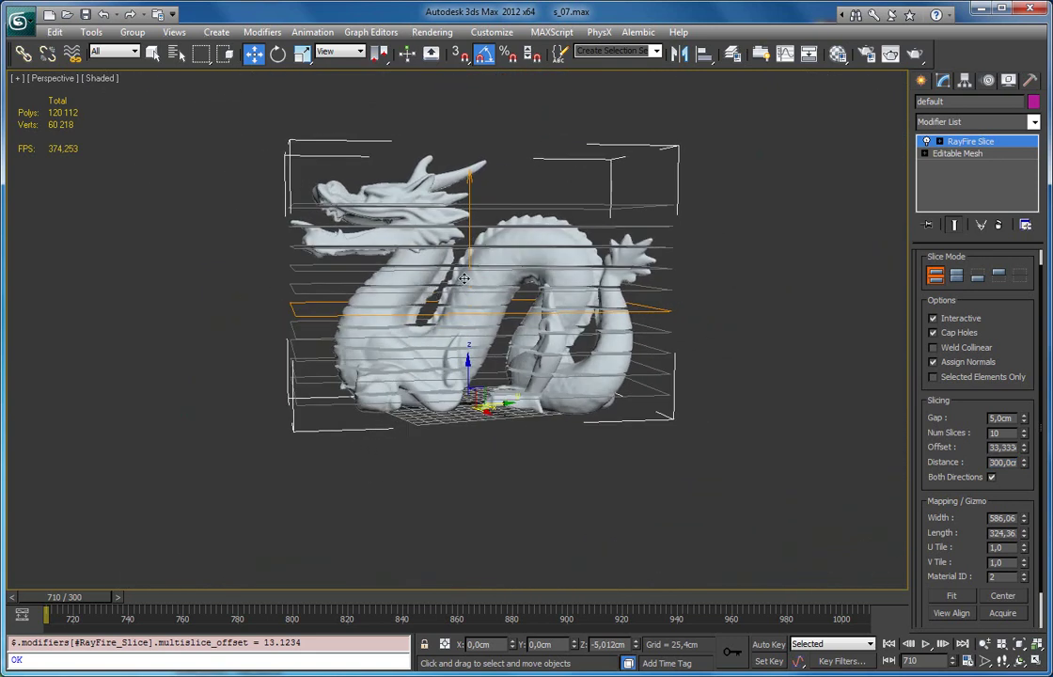
scroll(442, 236, "up", 5)
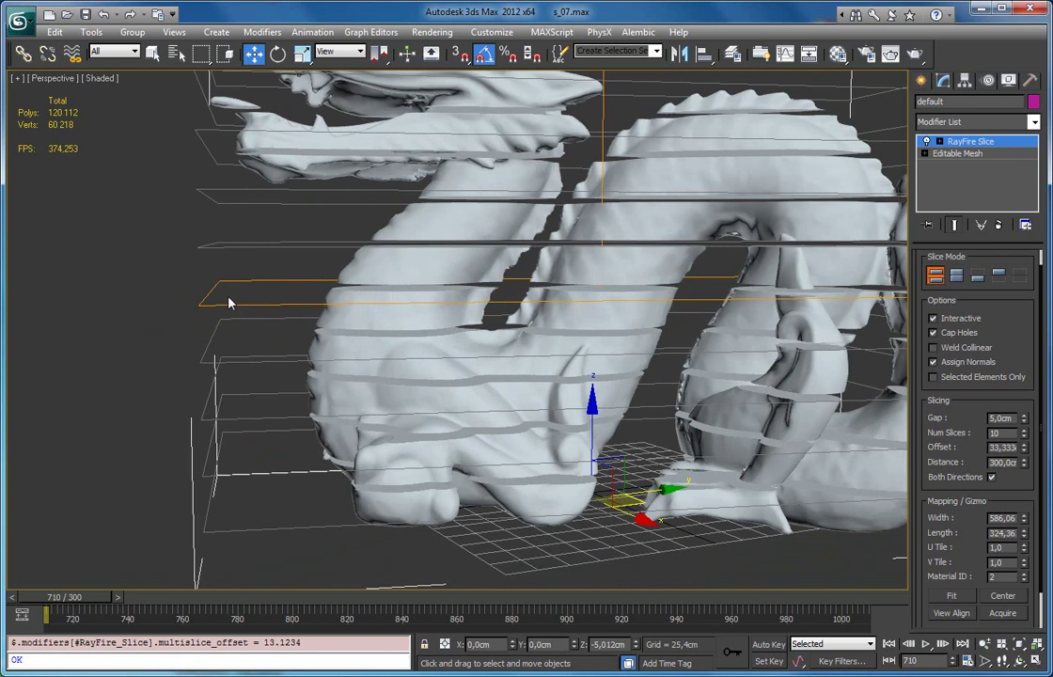
scroll(249, 298, "down", 5)
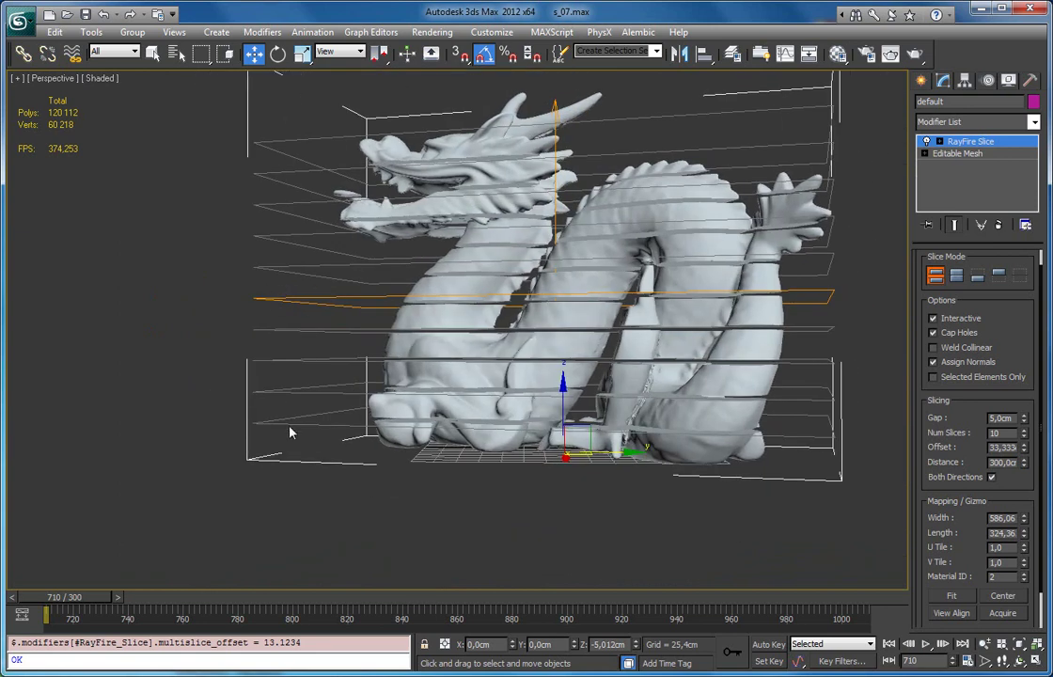
middle_click_drag(585, 437, 639, 458, "alt")
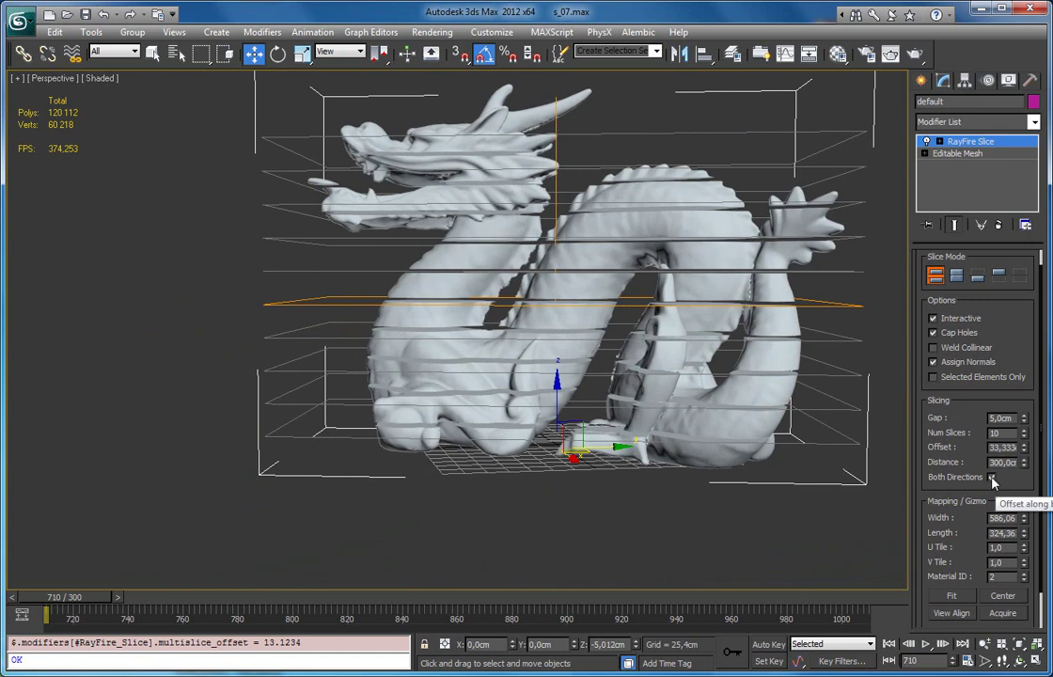
Disable Both Directions so the slices are offset to only one side of the slice plane.
left_click(992, 477)
middle_click_drag(490, 334, 292, 167, "alt")
middle_click_drag(402, 472, 403, 395)
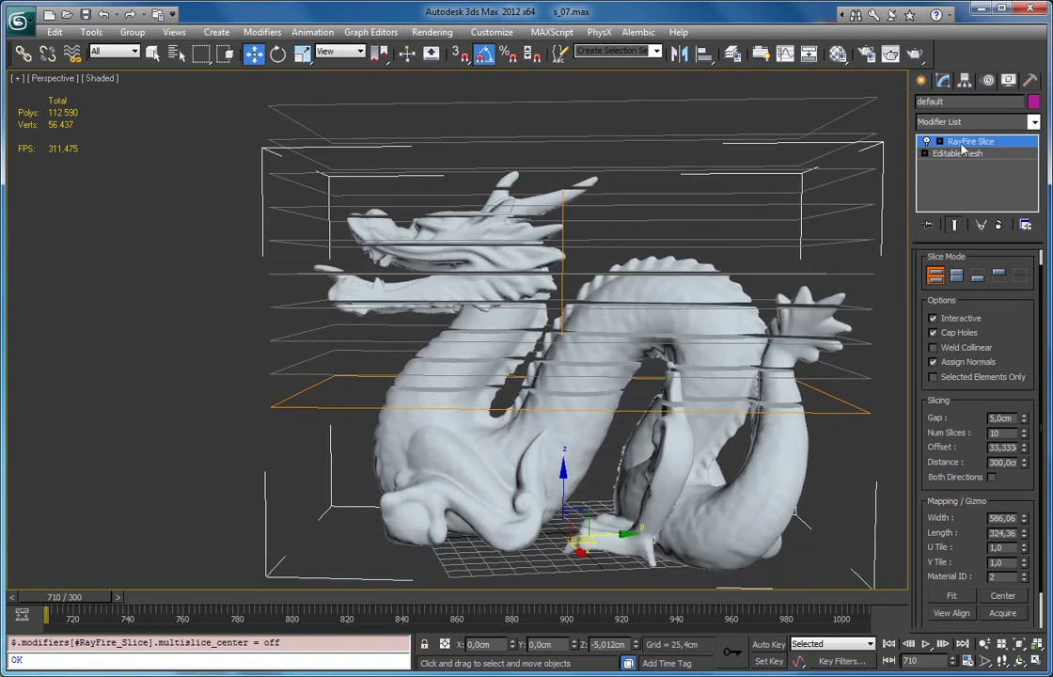
Move the Slice Plane sub-object down to near the dragon's feet.
left_click(939, 141)
left_click(971, 154)
middle_click_drag(616, 329, 569, 320, "alt")
left_click_drag(560, 318, 542, 433)
middle_click_drag(472, 347, 547, 399, "alt")
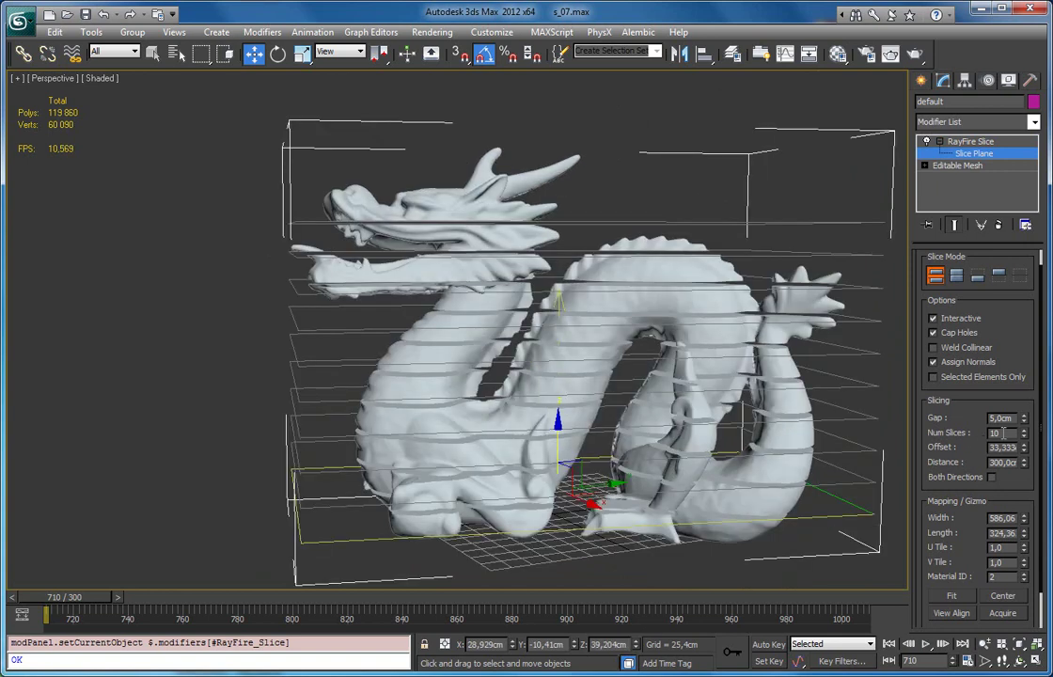
middle_click_drag(487, 405, 316, 227, "alt")
middle_click_drag(462, 365, 499, 404, "alt")
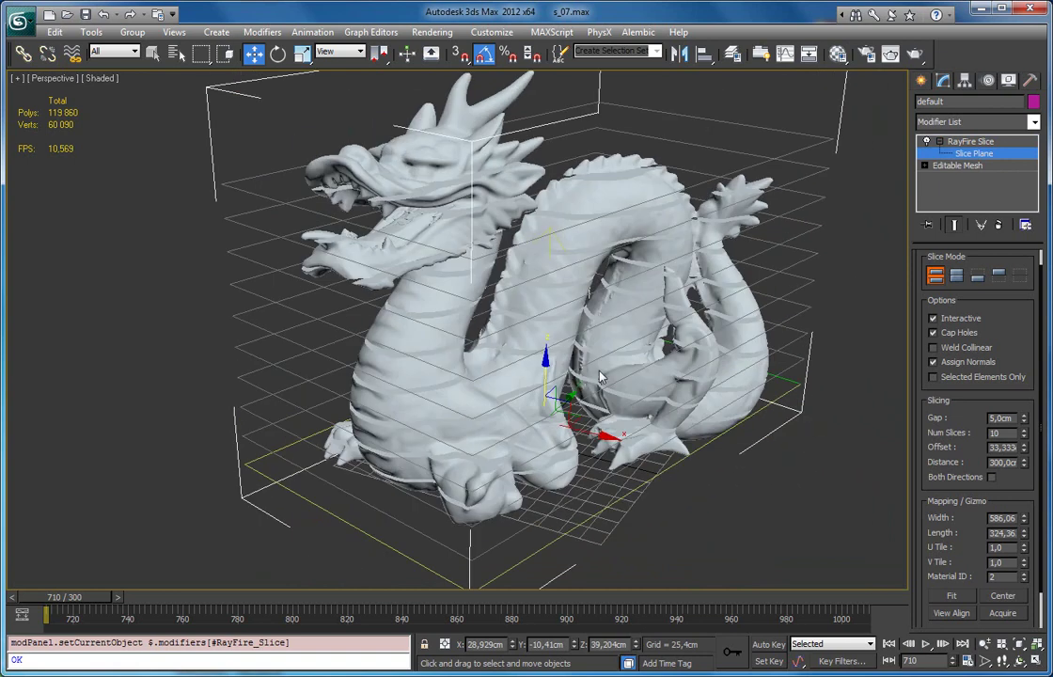
Set the slice gap to 7 cm and the number of slices to 30.
double_click(1016, 416)
type("7")
key("Return")
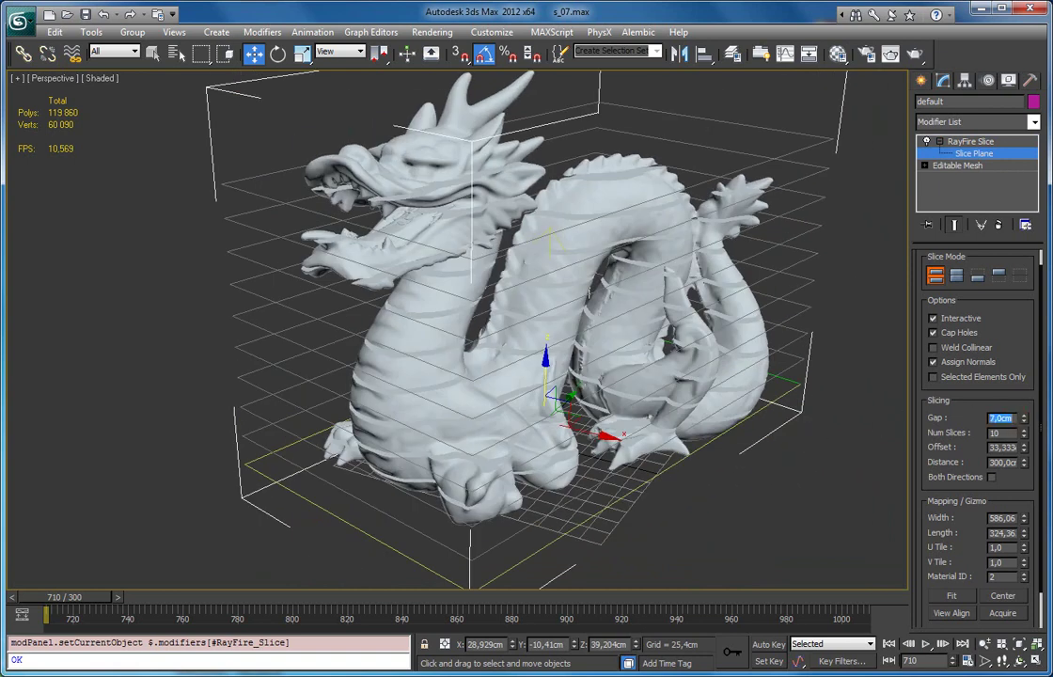
key("Tab")
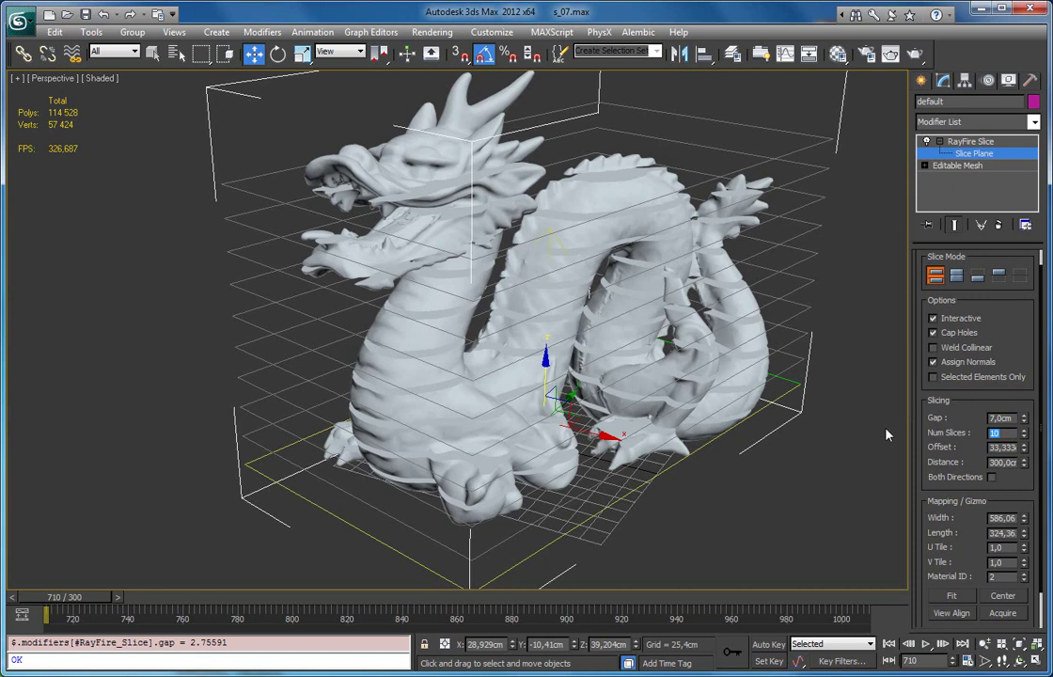
type("30")
key("Return")
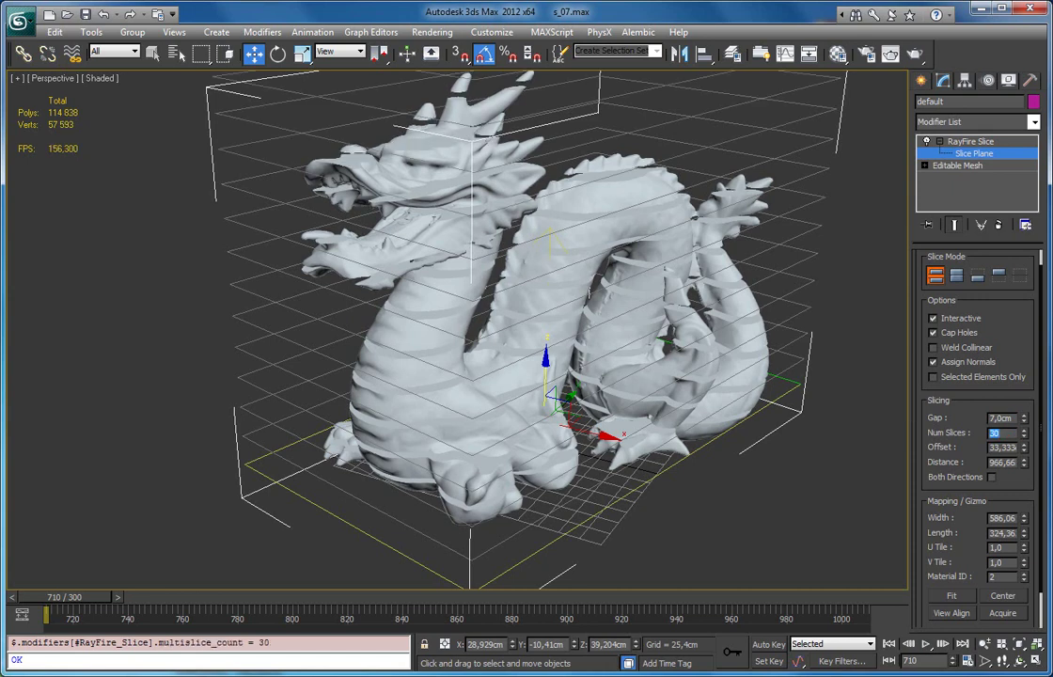
Set the total distance of the slice stack to 300 cm and view the denser cuts.
double_click(1004, 462)
type("300")
key("Return")
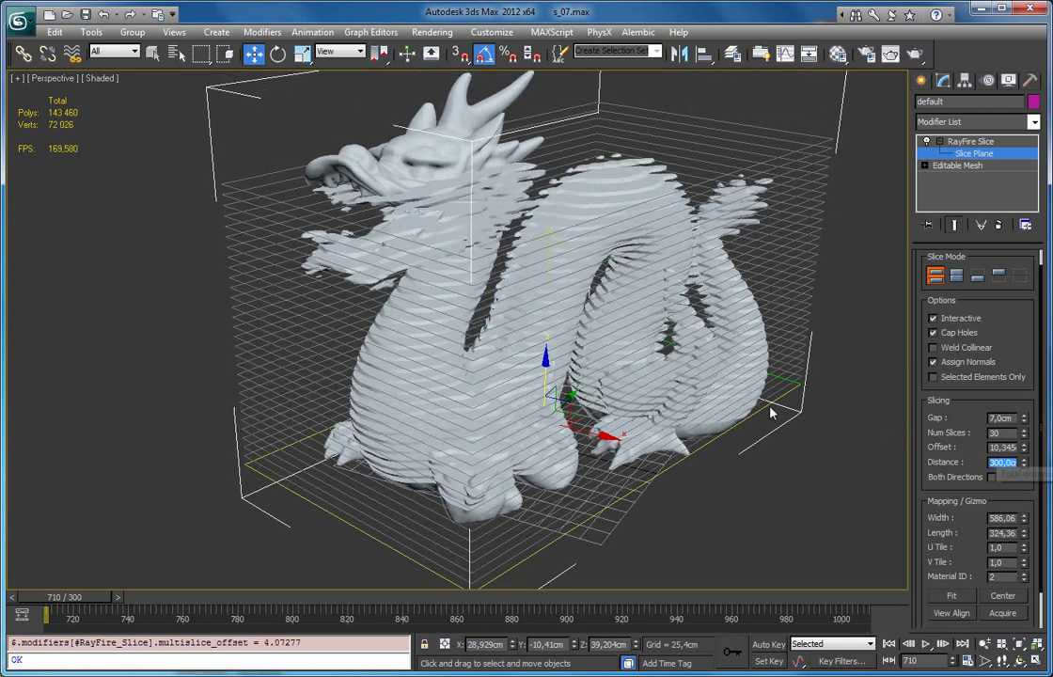
middle_click_drag(754, 404, 674, 377, "alt")
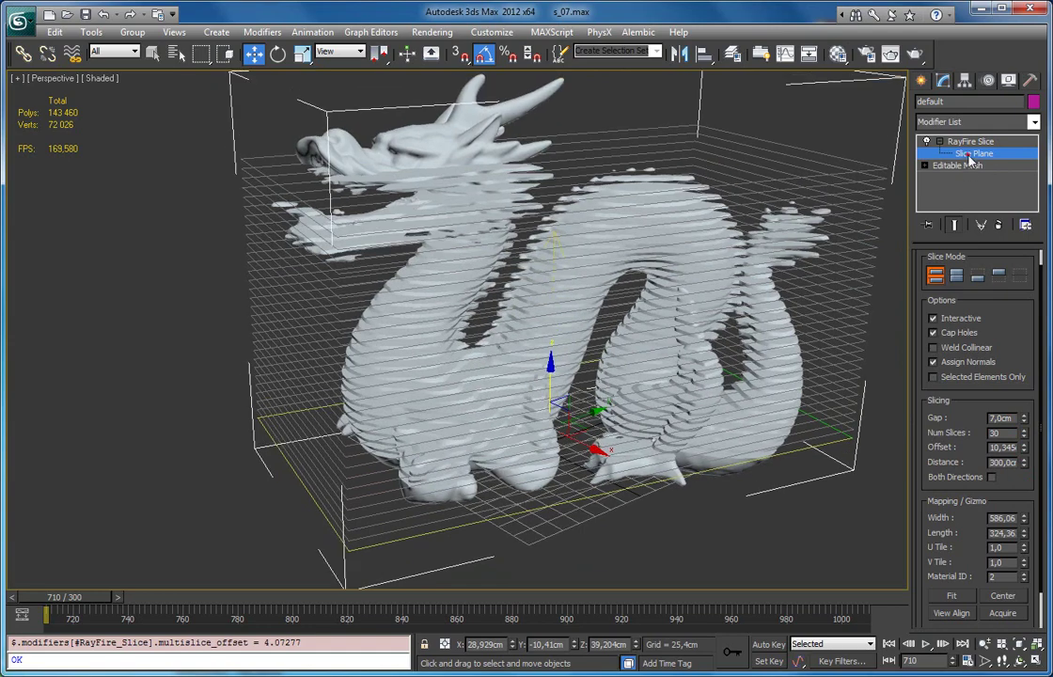
Deselect the dragon, show edged faces to examine the dense parallel slices from several angles, and reselect the dragon.
key("q")
left_click(881, 118)
key("F4")
scroll(717, 184, "up", 5)
middle_click_drag(717, 183, 618, 269, "alt")
scroll(649, 197, "down", 4)
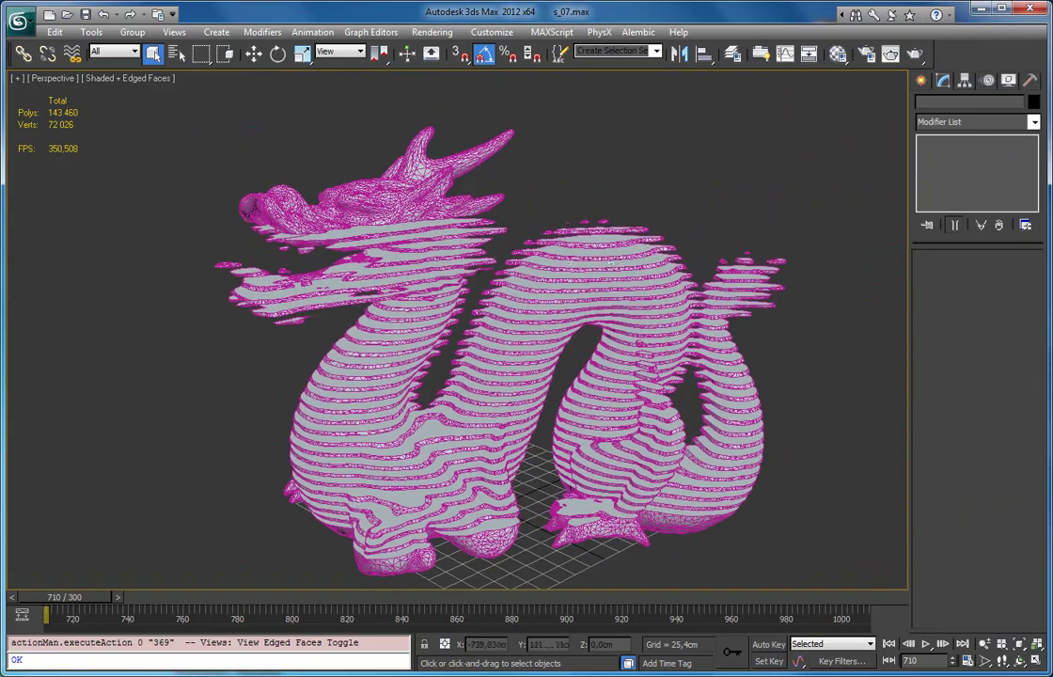
middle_click_drag(503, 232, 506, 223, "alt")
middle_click_drag(496, 277, 613, 275, "alt")
left_click(538, 318)
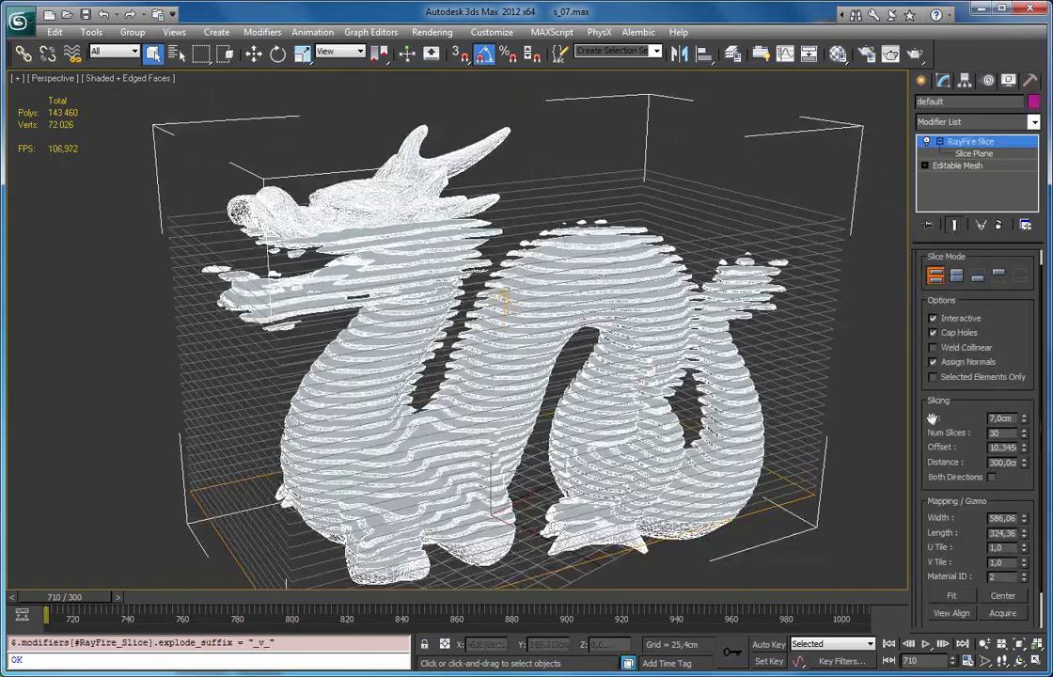
Set the number of slices to 35 and turn off edged faces to view the sliced head and body.
scroll(943, 378, "down", 1)
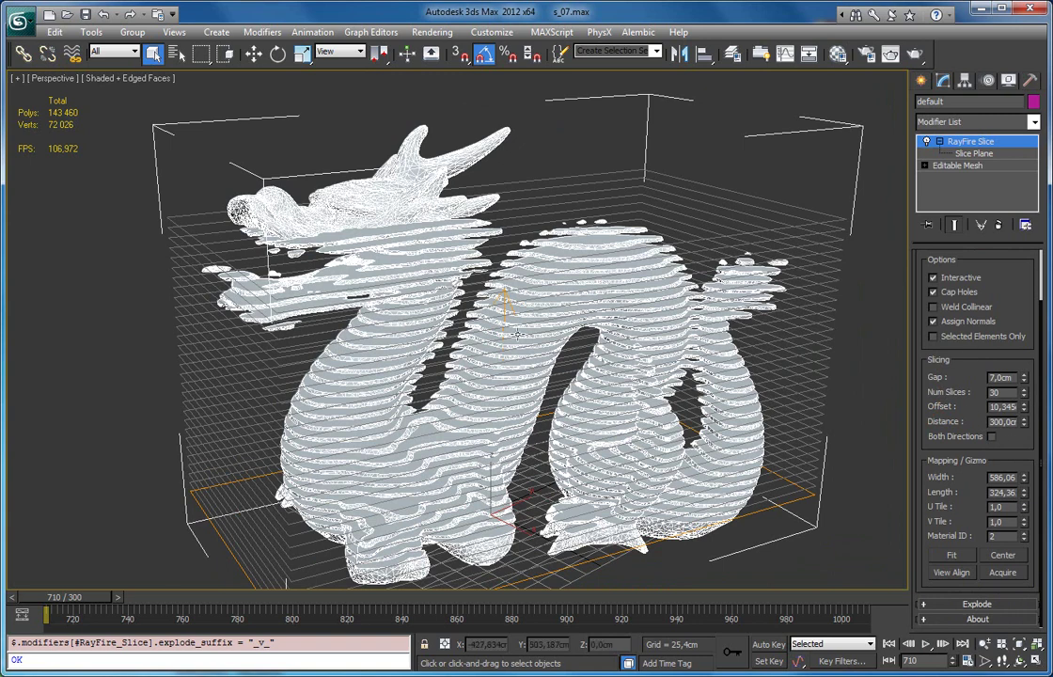
double_click(1001, 391)
type("35")
key("Return")
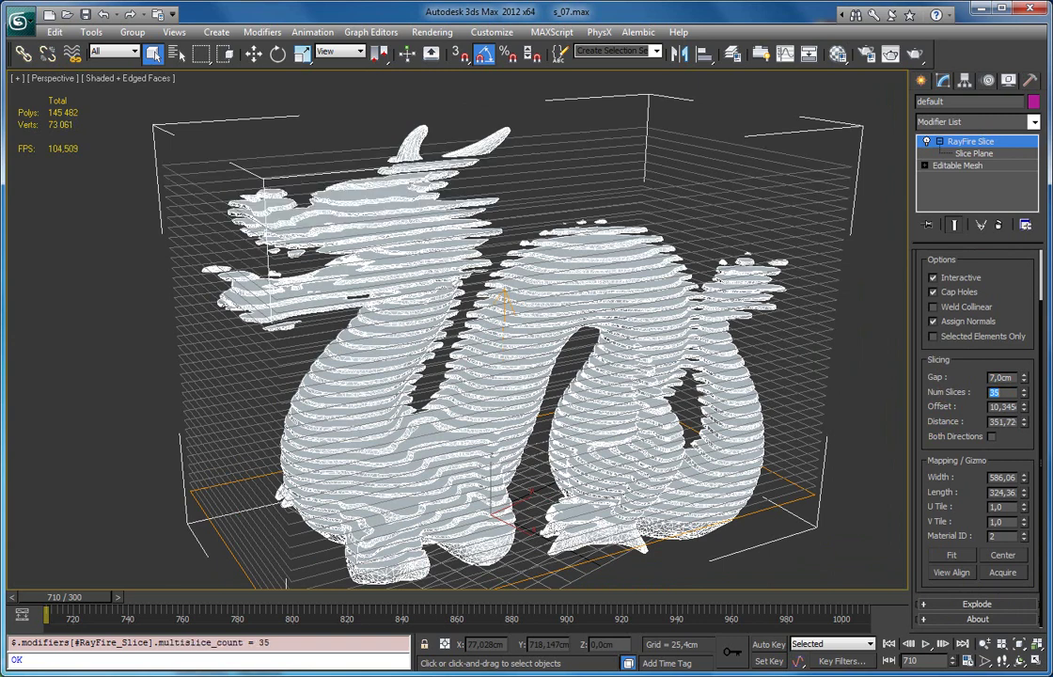
mouse_move(461, 314)
middle_mouse_down("alt")
mouse_move(411, 234)
mouse_move(428, 235)
middle_mouse_up("alt")
key("F4")
middle_click_drag(544, 269, 564, 240, "alt")
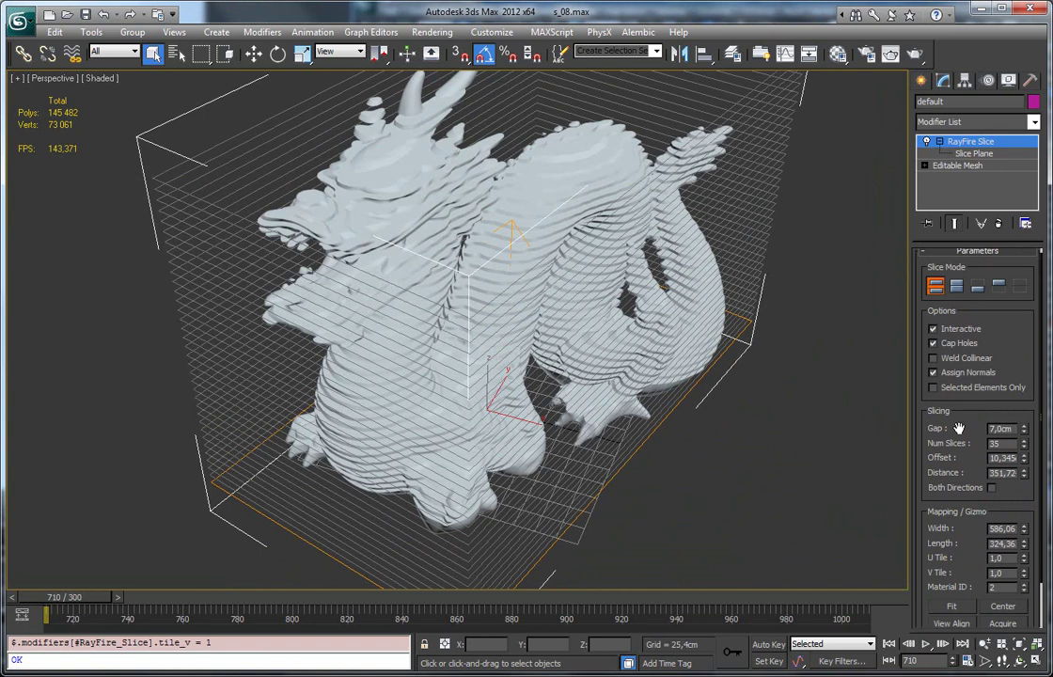
Examine the Mapping / Gizmo settings and the dragon's cut surfaces from several angles.
scroll(958, 428, "down", 2)
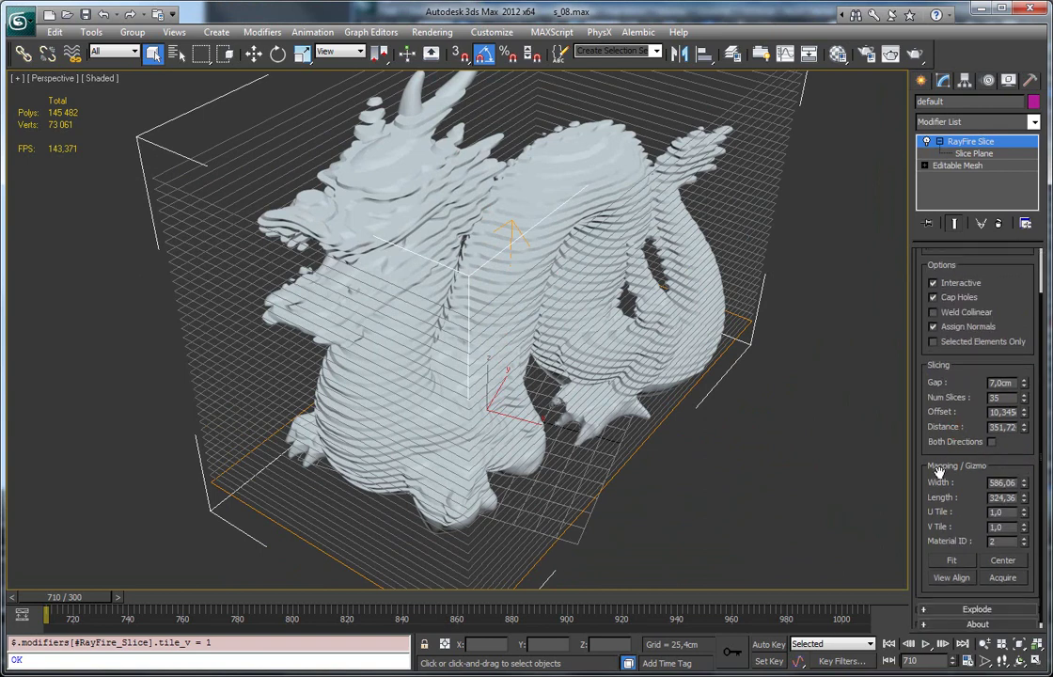
middle_click_drag(644, 370, 564, 319, "alt")
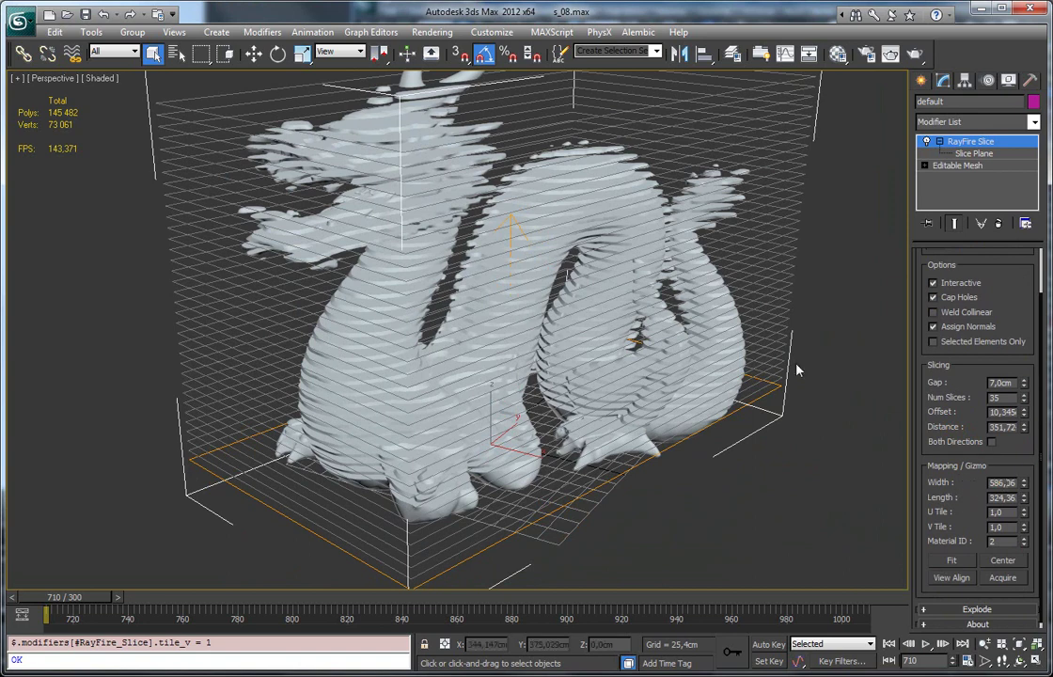
middle_click_drag(850, 431, 688, 340, "alt")
middle_click_drag(329, 411, 534, 300, "alt")
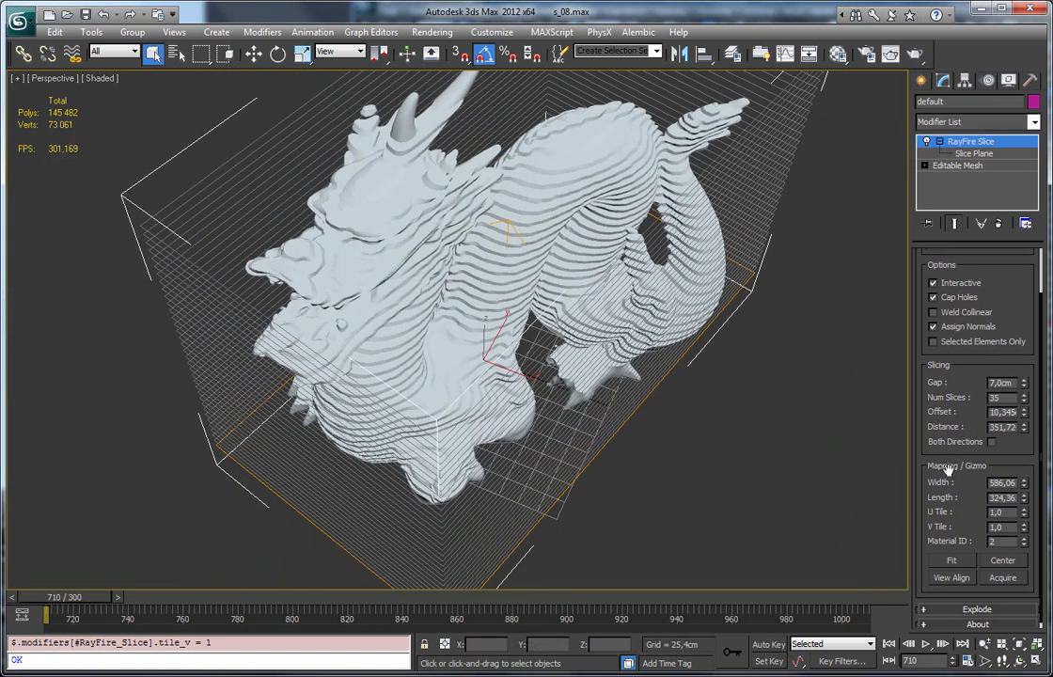
left_click_drag(949, 472, 949, 455)
middle_click_drag(788, 431, 555, 312, "alt")
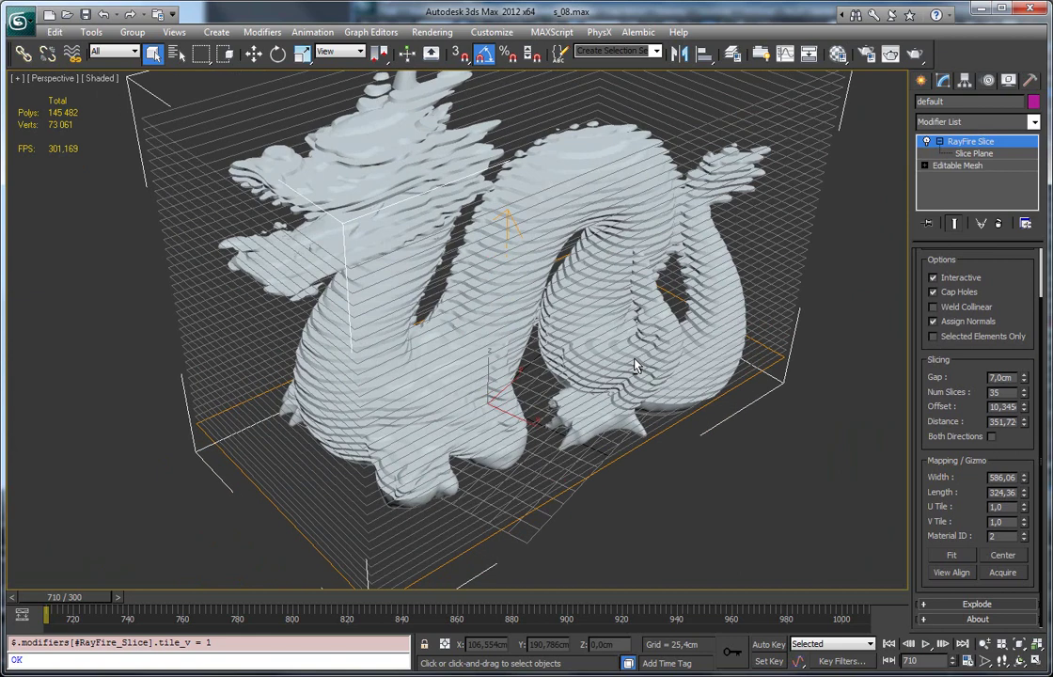
Add a second sub-material to the dragon's Multi/Sub-Object material and assign the red and blue 10 - Default material to ID 2.
key("m")
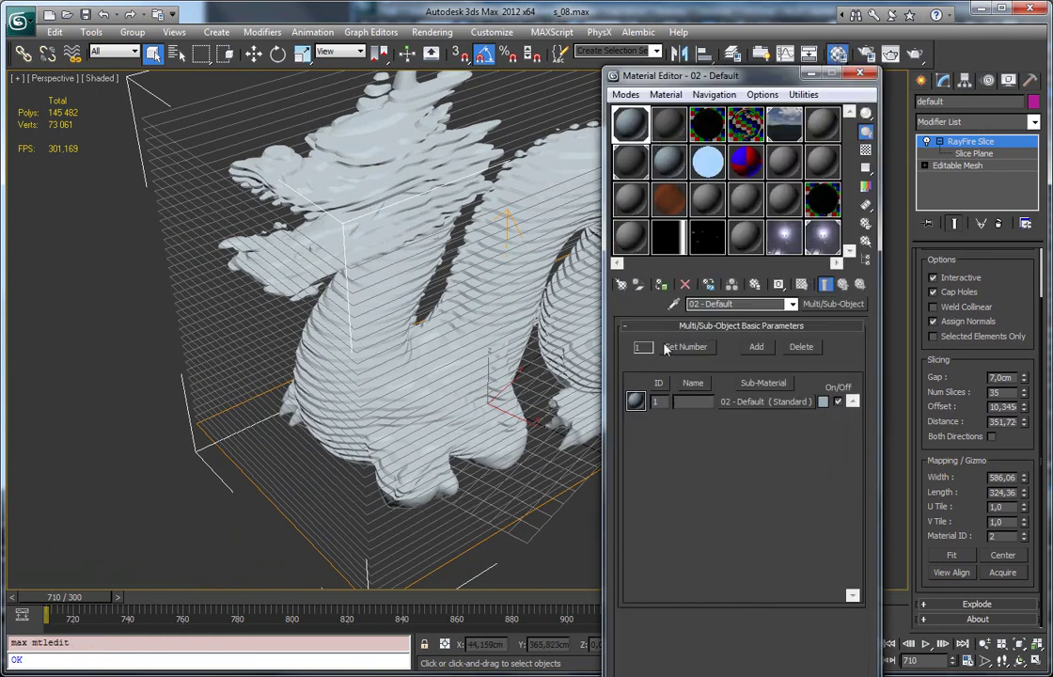
middle_click_drag(497, 167, 472, 256)
left_click(756, 346)
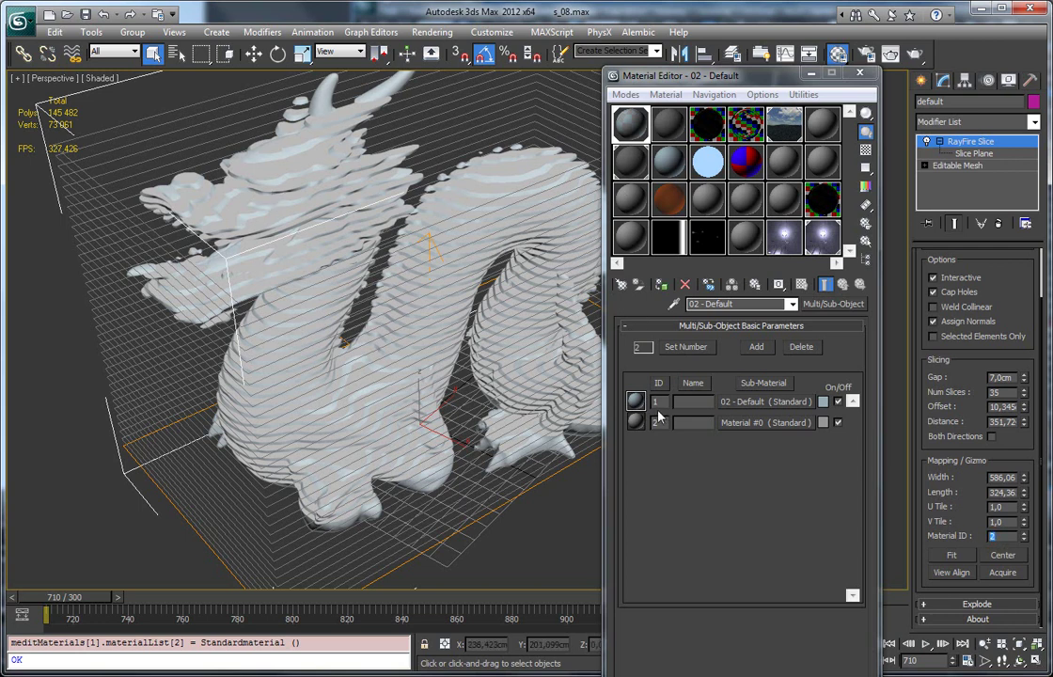
left_click_drag(750, 166, 763, 425)
left_click(708, 453)
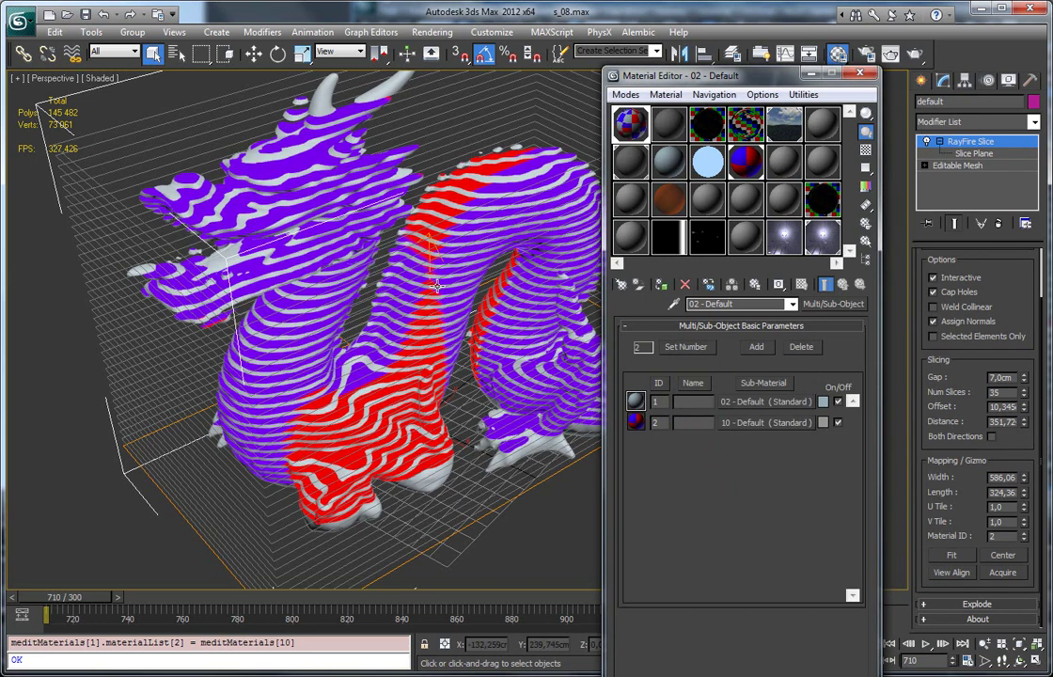
Examine the red and blue material on the capped cut faces of the dragon's body up close.
middle_click_drag(430, 271, 369, 261, "alt")
scroll(414, 366, "up", 2)
scroll(418, 310, "up", 3)
scroll(449, 279, "up", 3)
scroll(324, 273, "down", 3)
middle_click_drag(242, 223, 259, 238, "alt")
middle_click_drag(322, 299, 569, 315, "alt")
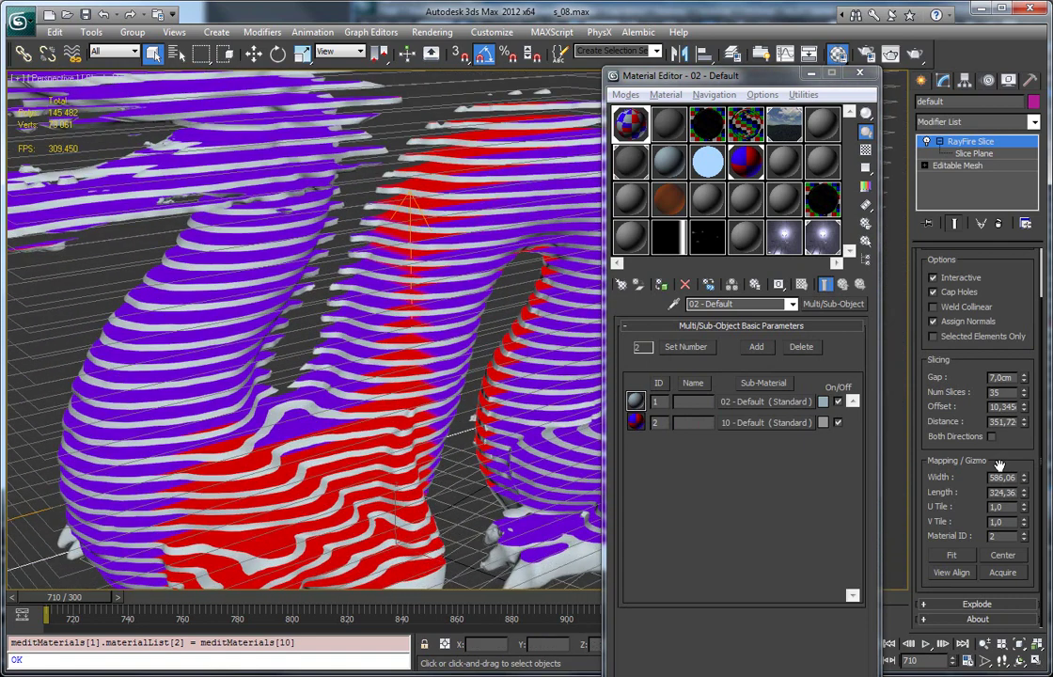
Switch the slice mode to keep only the part below the slice plane and close the Material Editor.
scroll(1001, 356, "up", 2)
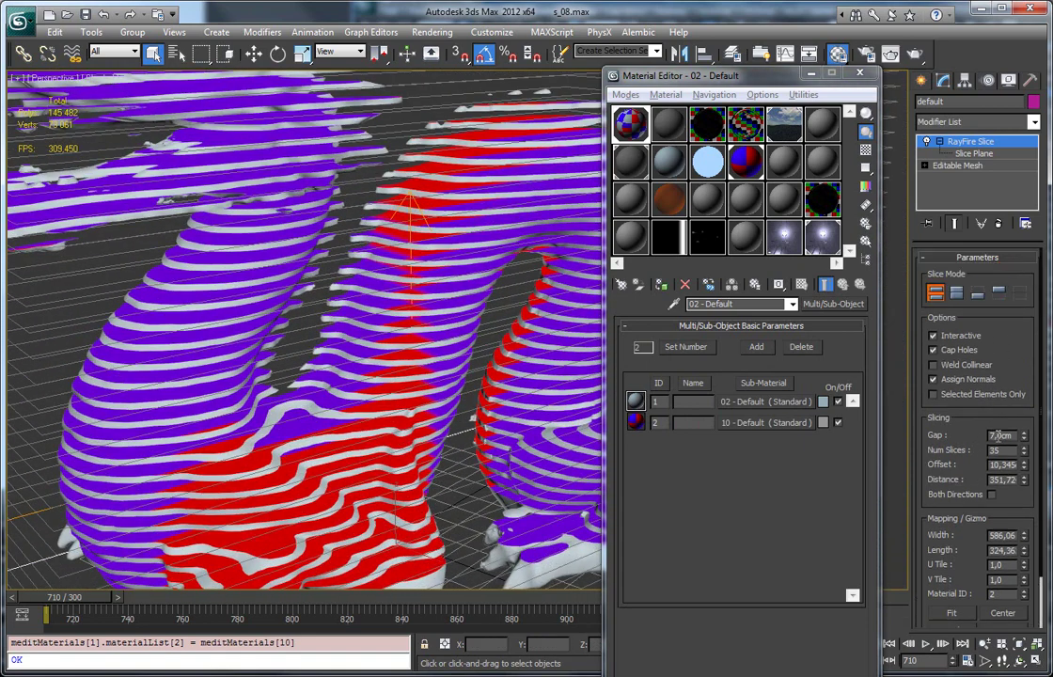
left_click(978, 293)
middle_click_drag(510, 329, 425, 314, "alt")
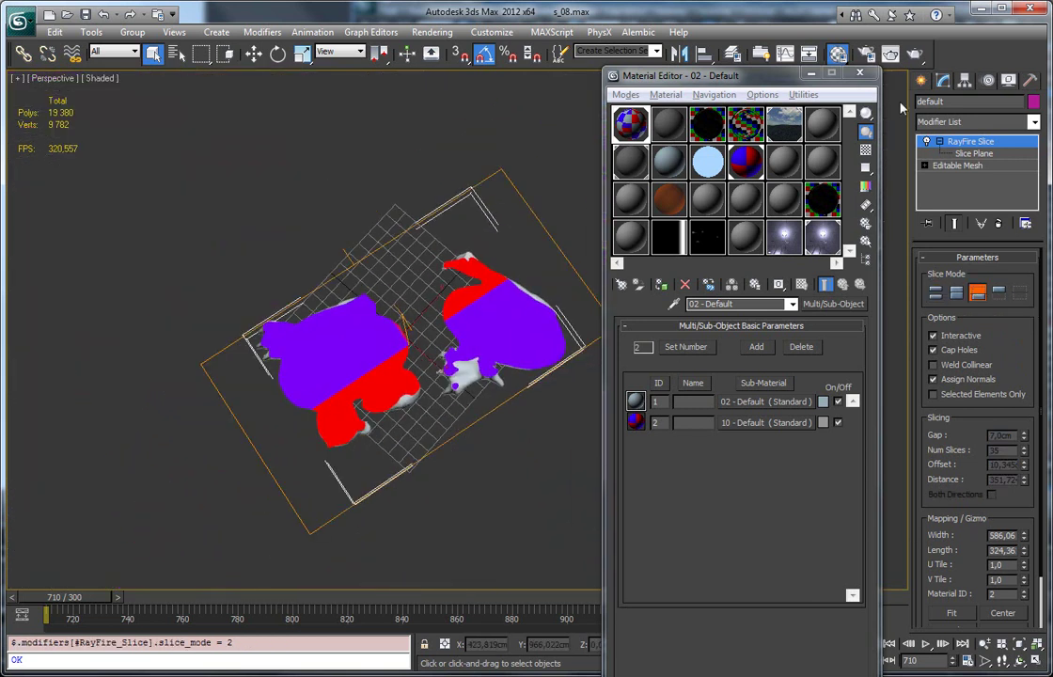
key("m")
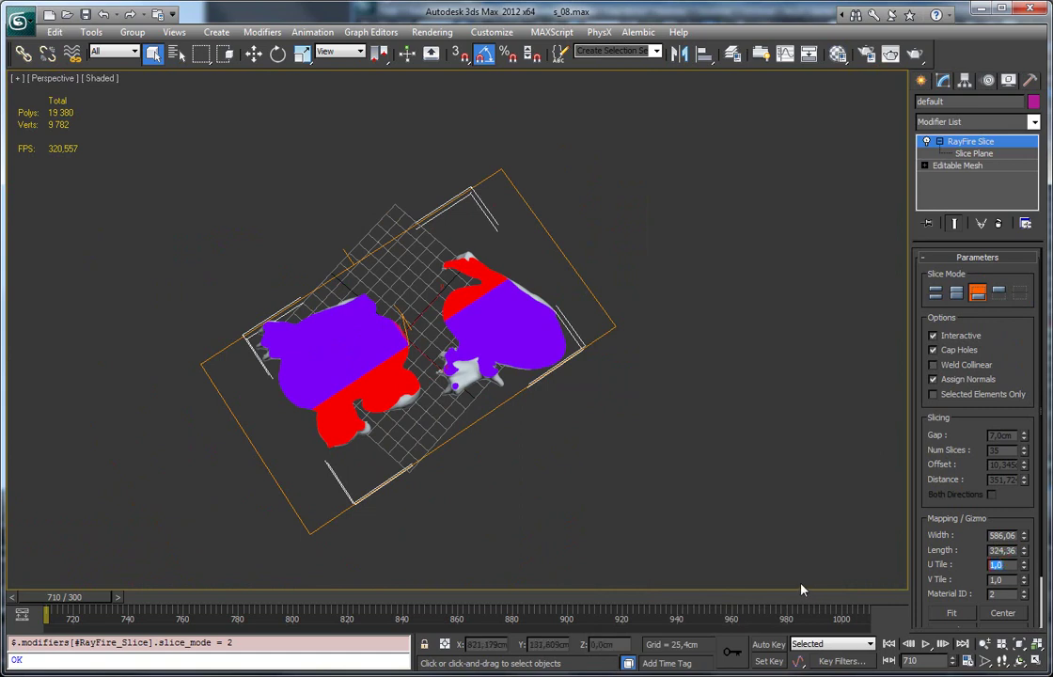
Set both U Tile and V Tile of the cap mapping to 10.
type("40")
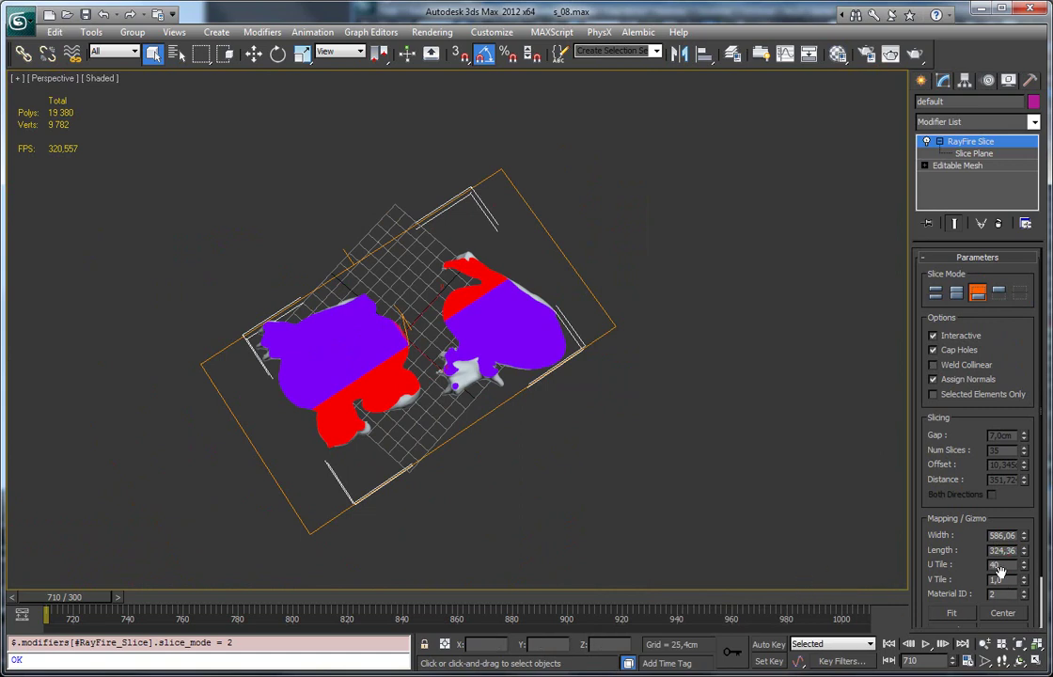
left_click_drag(1005, 580, 715, 484)
type("10")
key("Return")
scroll(389, 366, "up", 4)
scroll(390, 367, "up", 3)
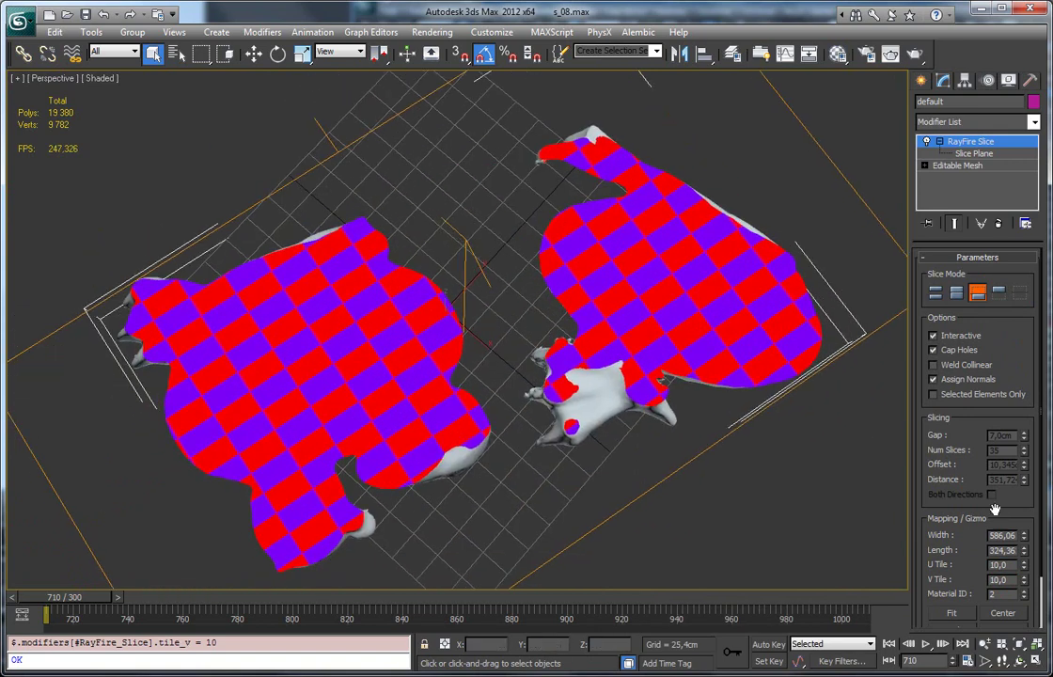
Increase the slice gizmo's Length to about 570.87 and examine how the checker pattern stretches on the cut faces.
scroll(1005, 414, "down", 2)
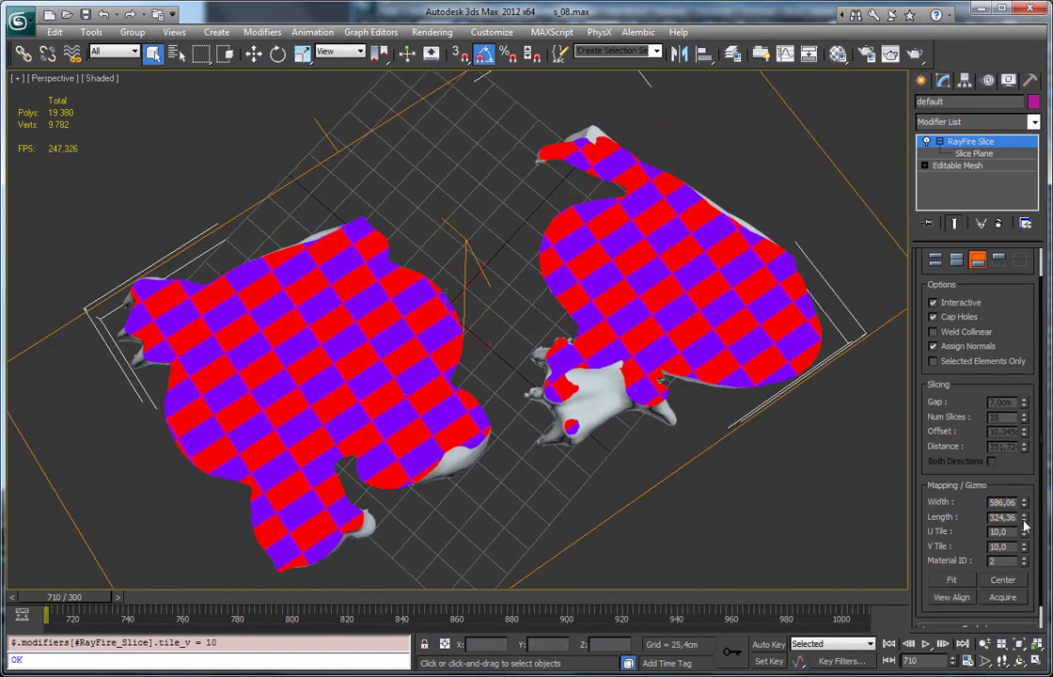
left_click_drag(1024, 527, 1017, 458)
middle_click_drag(399, 387, 392, 355, "alt")
scroll(414, 376, "down", 3)
middle_click_drag(467, 357, 473, 340, "alt")
middle_click_drag(697, 451, 658, 399, "alt")
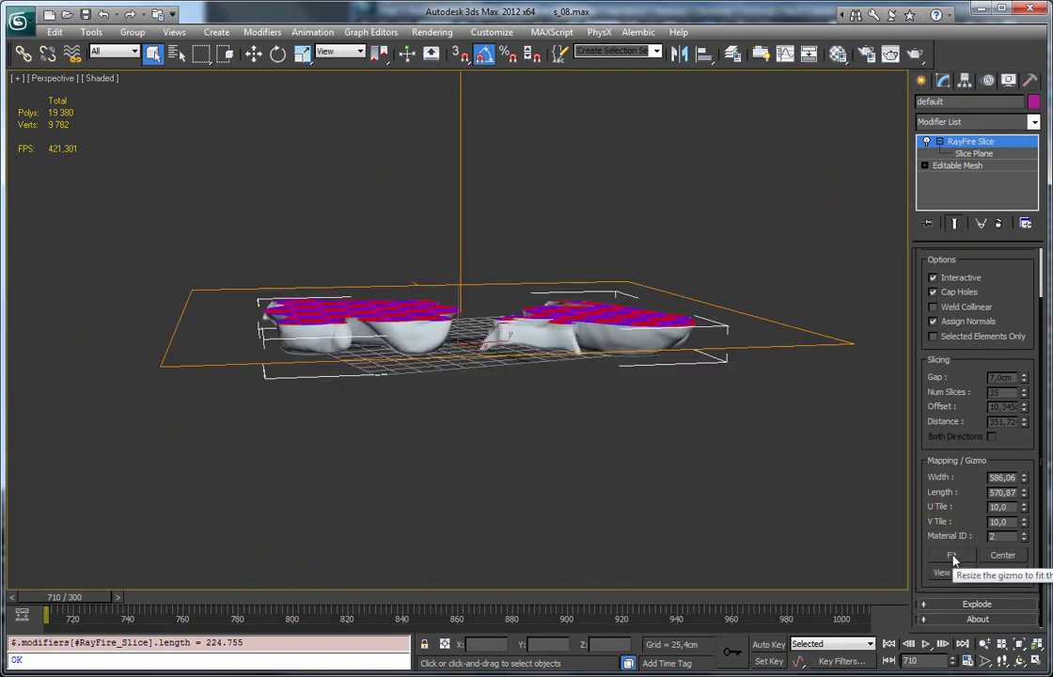
middle_click_drag(461, 256, 459, 305, "alt")
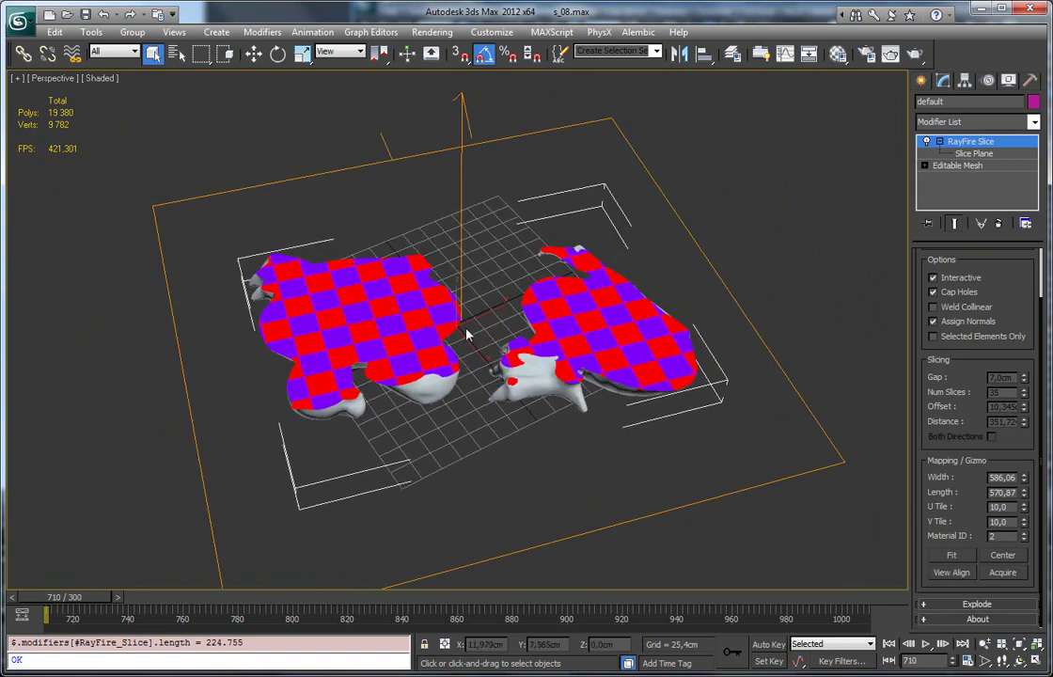
Enter the Slice Plane sub-object level, move the plane horizontally off the dragon and fit the gizmo to the mesh.
key("w")
left_click_drag(486, 328, 310, 320)
key("ctrl+z")
key("1")
left_click_drag(500, 334, 406, 348)
left_click(950, 555)
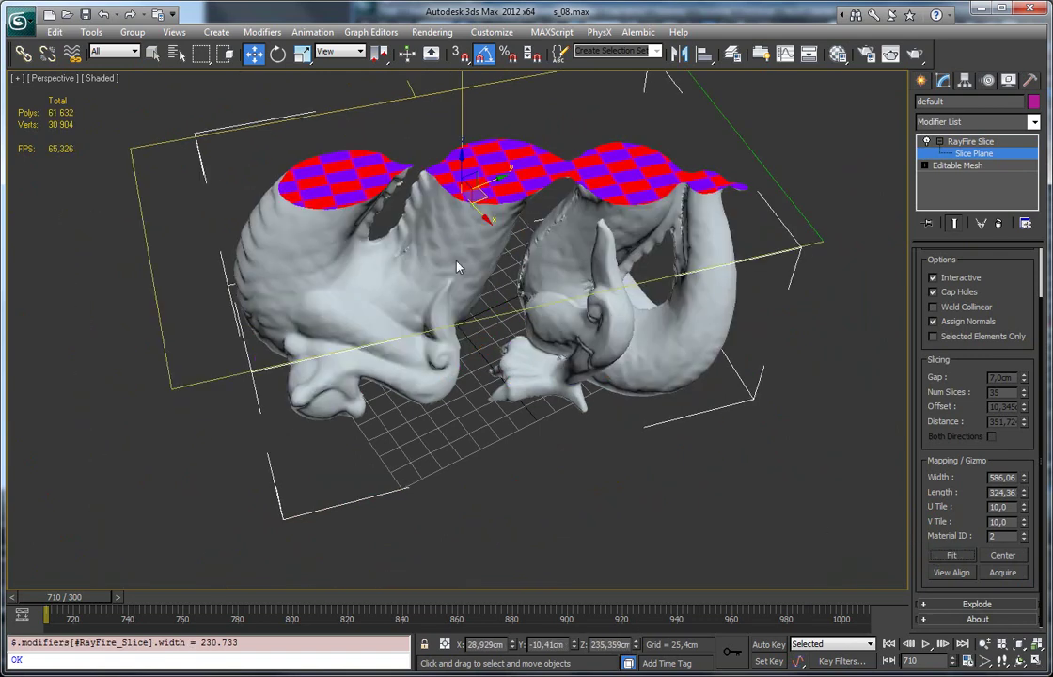
Lower the slice plane to about Z 84.08 cm and recenter it on the dragon.
scroll(511, 394, "down", 3)
middle_click_drag(511, 395, 454, 280, "alt")
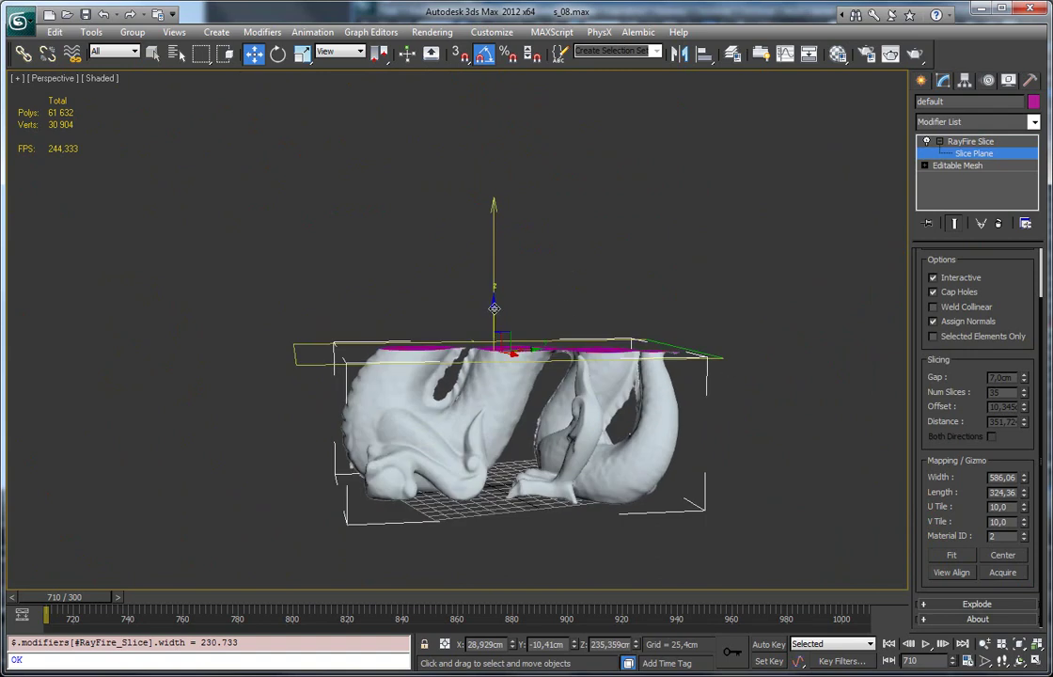
left_click_drag(494, 199, 508, 405)
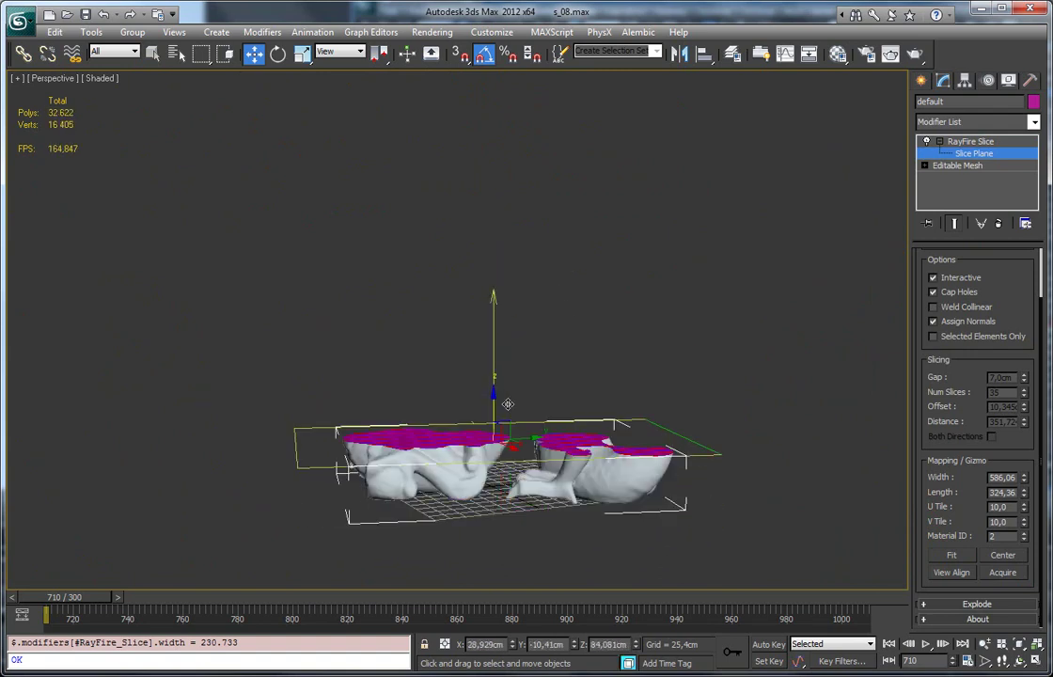
left_click(1000, 555)
mouse_move(466, 235)
middle_mouse_down("alt")
mouse_move(482, 293)
mouse_move(501, 263)
mouse_move(451, 246)
middle_mouse_up("alt")
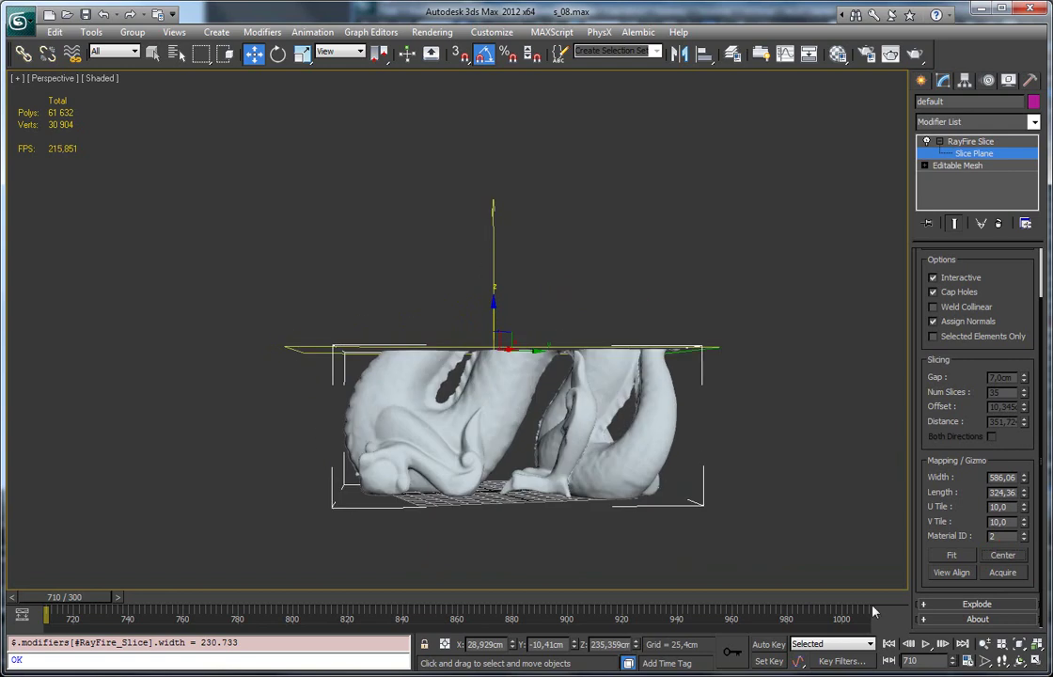
Align the slice plane to the current view so it cuts the dragon lengthwise, and examine the cut from other angles.
left_click(948, 575)
middle_click_drag(557, 393, 570, 414, "alt")
left_click(957, 575)
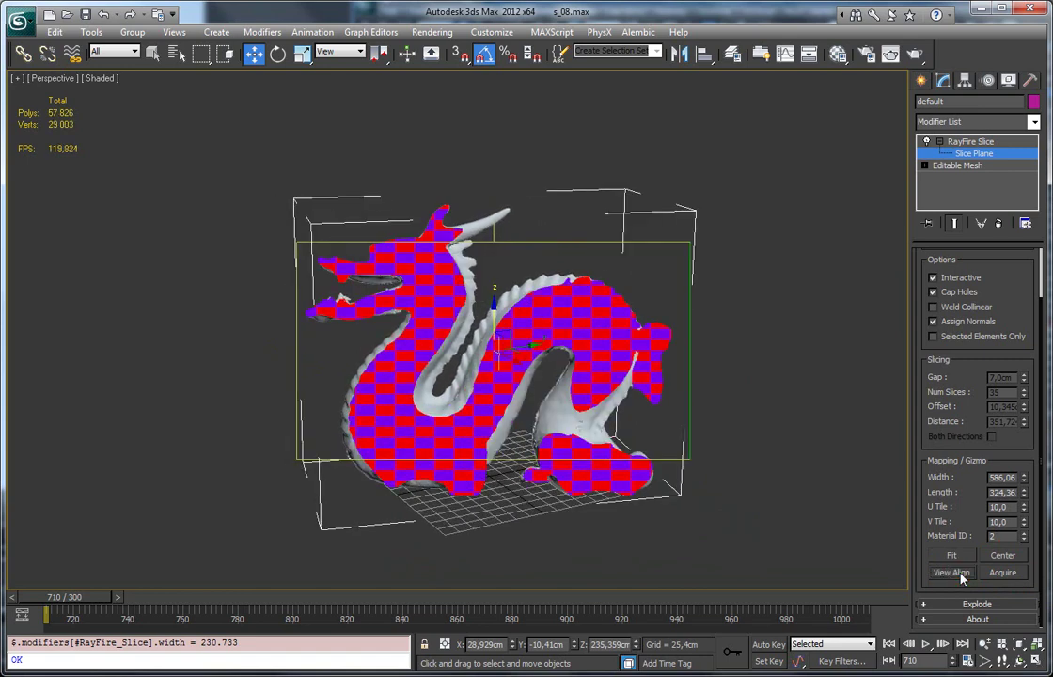
middle_click_drag(397, 293, 776, 498, "alt")
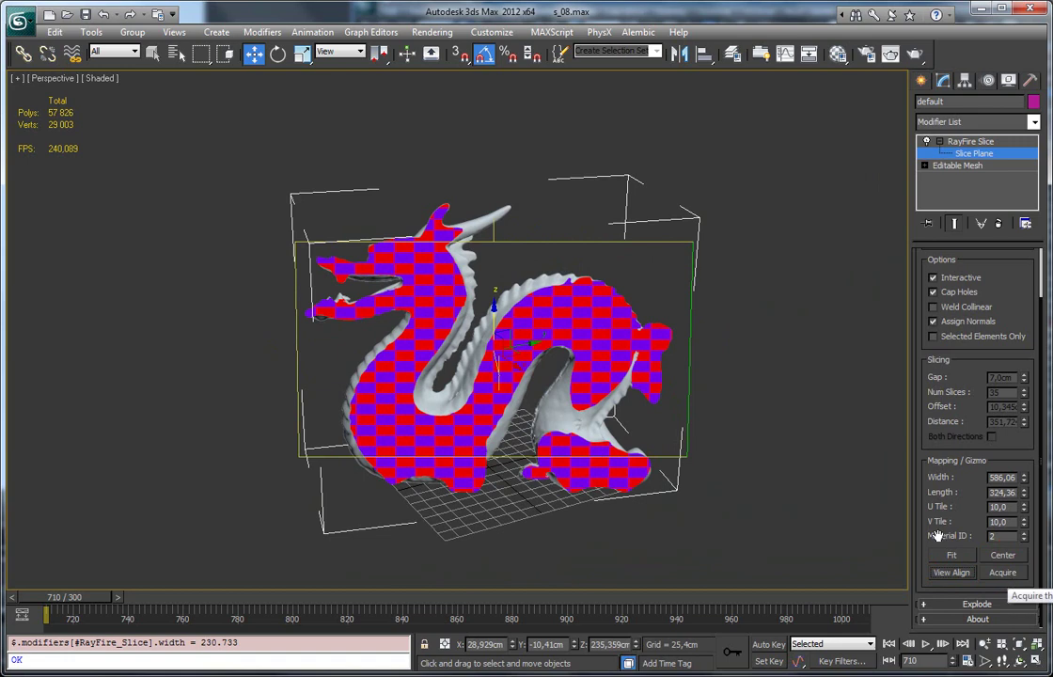
middle_click_drag(452, 299, 635, 395, "alt")
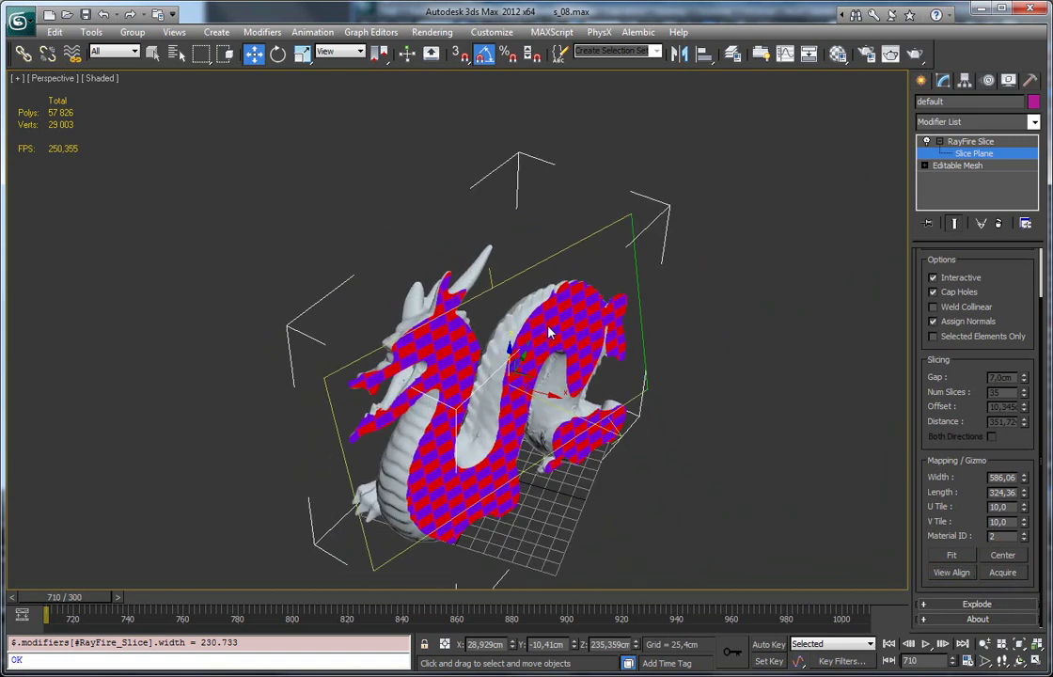
middle_click_drag(637, 314, 615, 274)
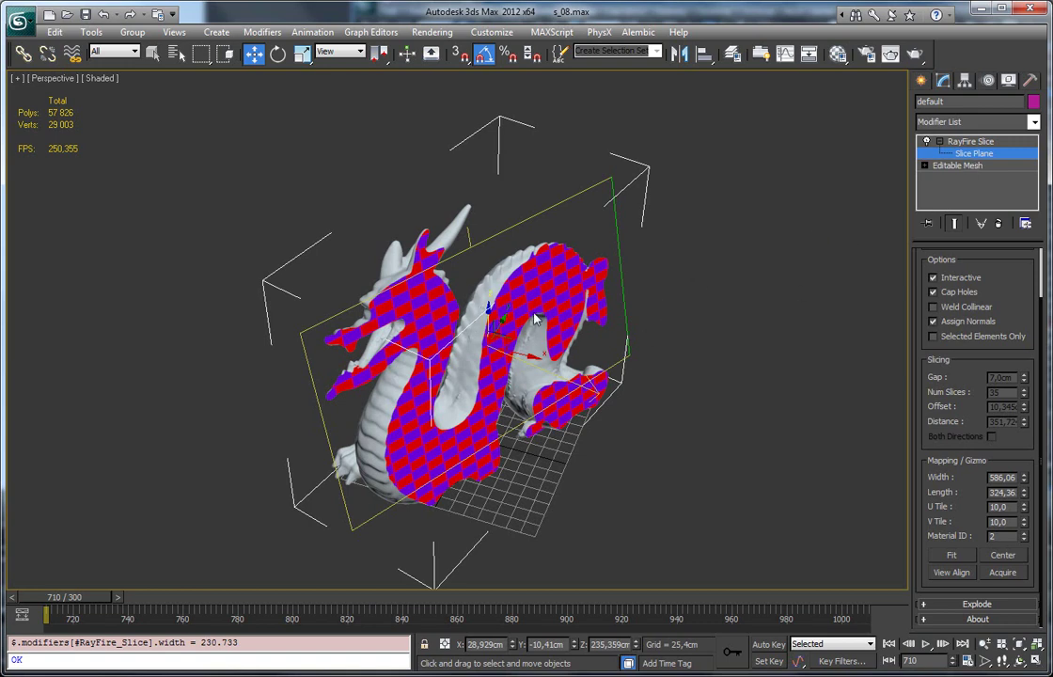
middle_click_drag(649, 322, 581, 264, "alt")
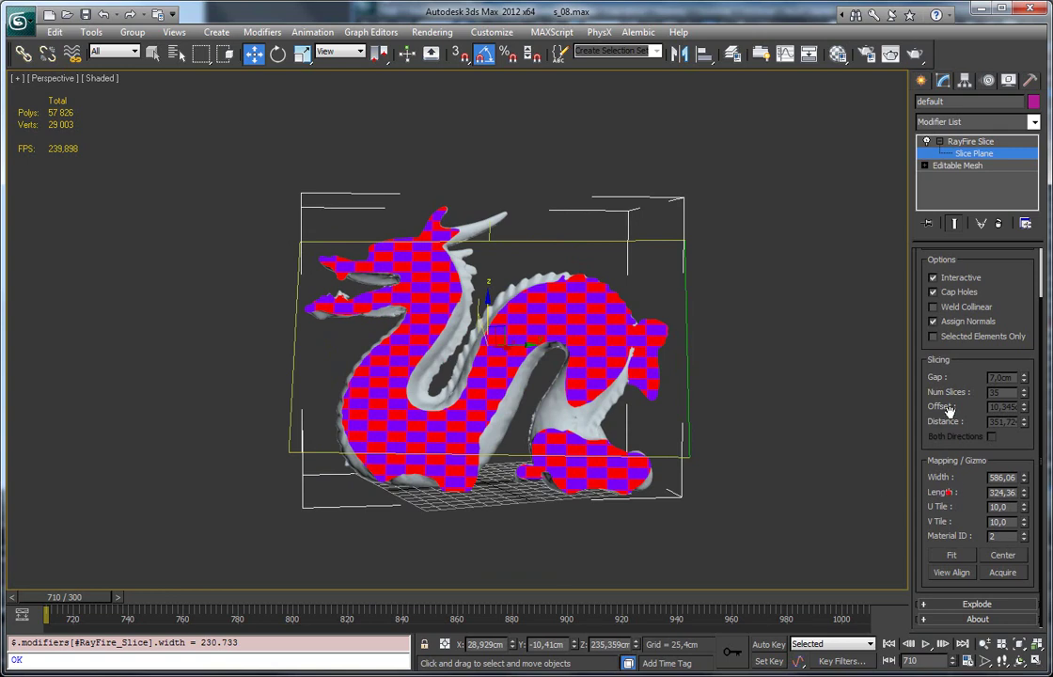
Open the Explode settings of the slice modifier and bring them fully into view.
left_click(985, 607)
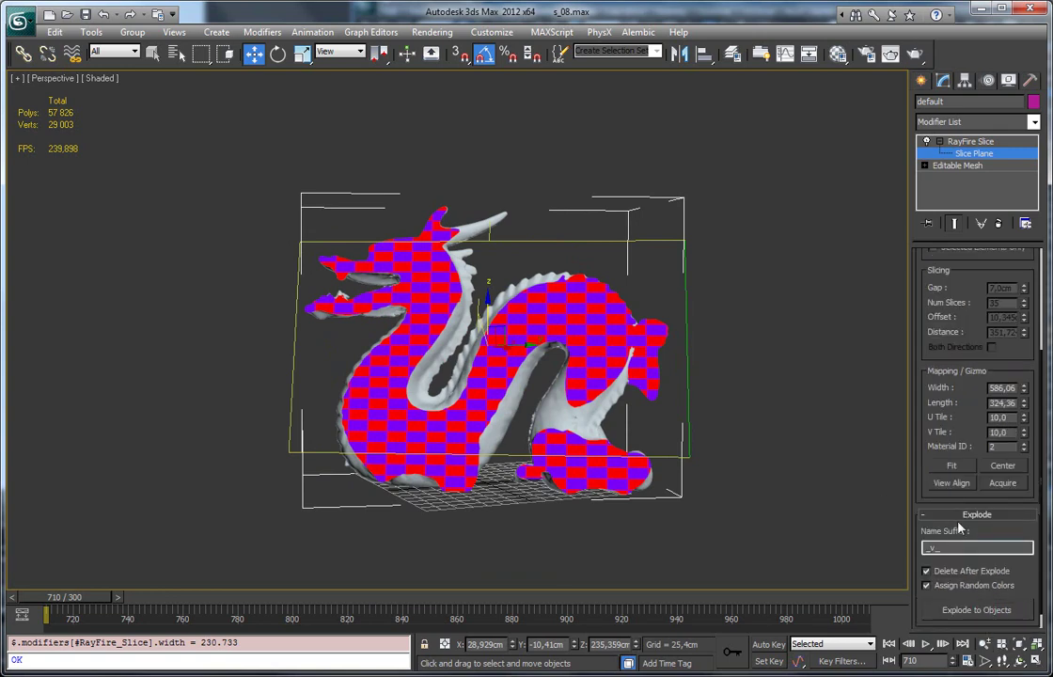
middle_click_drag(797, 350, 794, 293, "alt")
left_click_drag(957, 346, 948, 339)
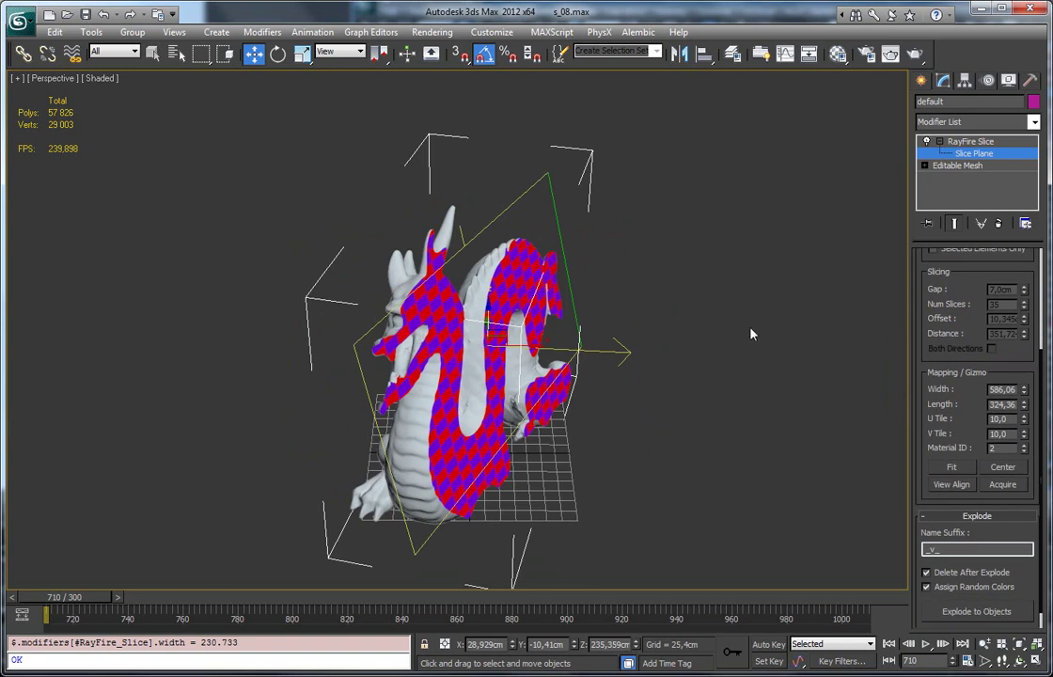
Undo the slice plane, tiling and slice mode changes back to the dragon's multiple-slice setup.
key("ctrl+z")
key("ctrl+z")
key("ctrl+z")
key("ctrl+z")
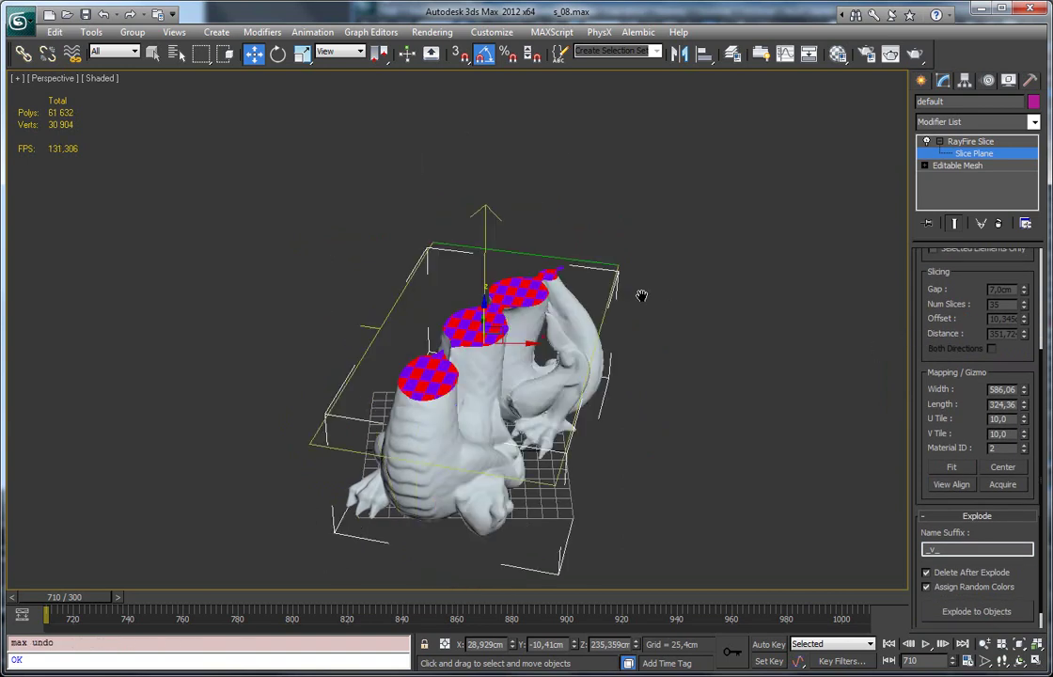
key("ctrl+z")
key("ctrl+z")
key("ctrl+z")
key("ctrl+z")
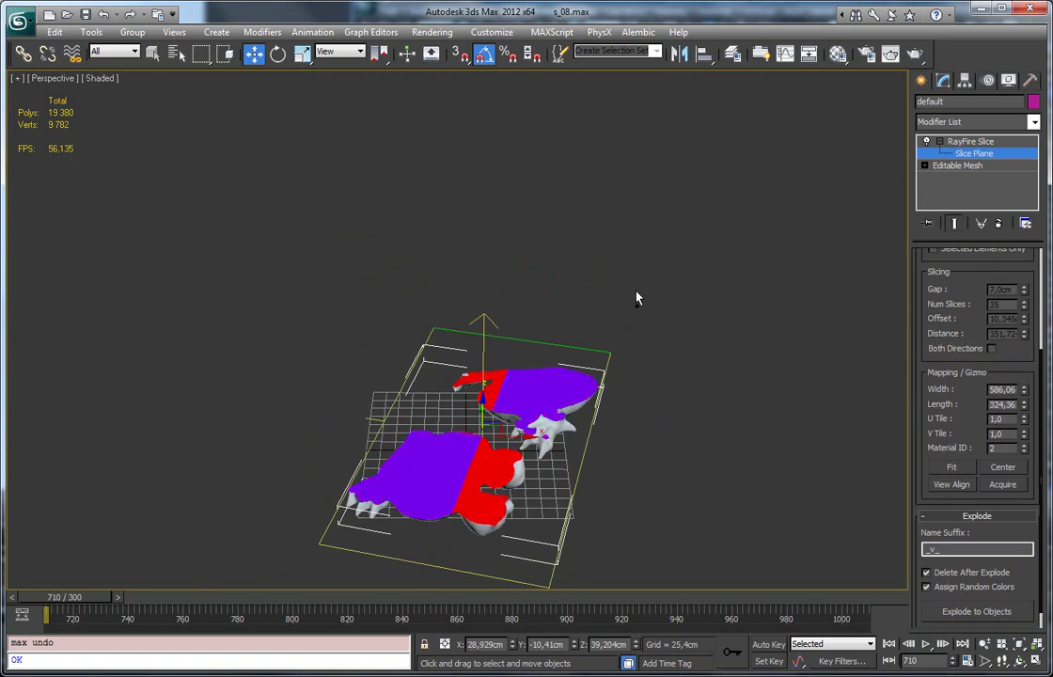
key("ctrl+z")
middle_click_drag(638, 301, 572, 266, "alt")
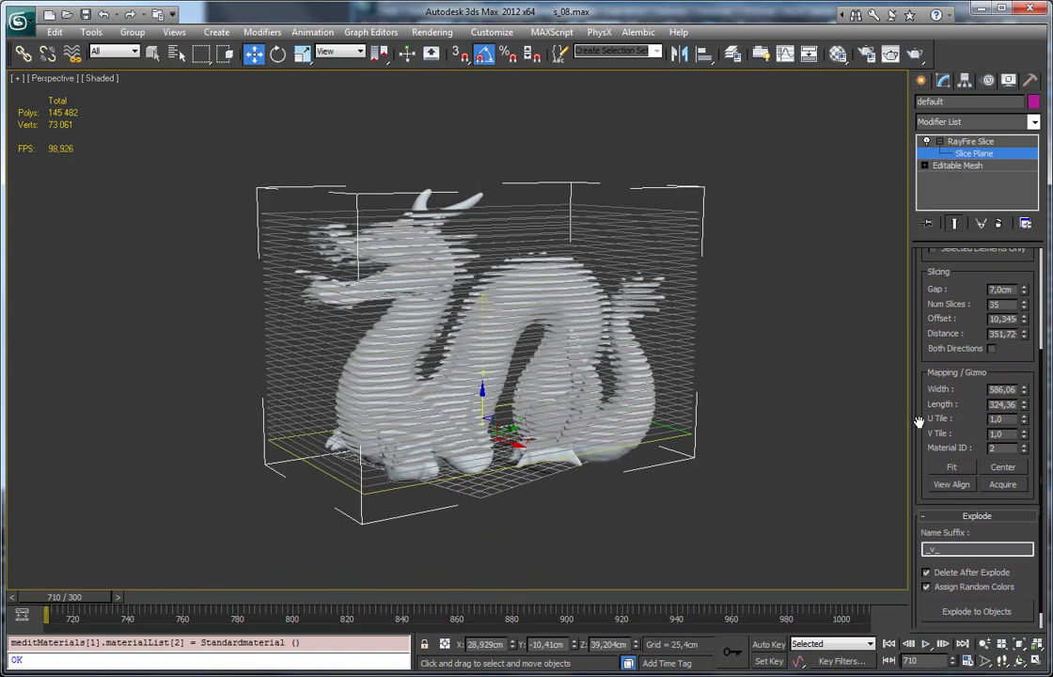
Explode the multi-sliced dragon into separate objects and select one of the resulting pieces.
scroll(943, 404, "down", 1)
left_click(992, 595)
middle_click_drag(874, 527, 560, 394, "alt")
left_click(560, 394)
key("z")
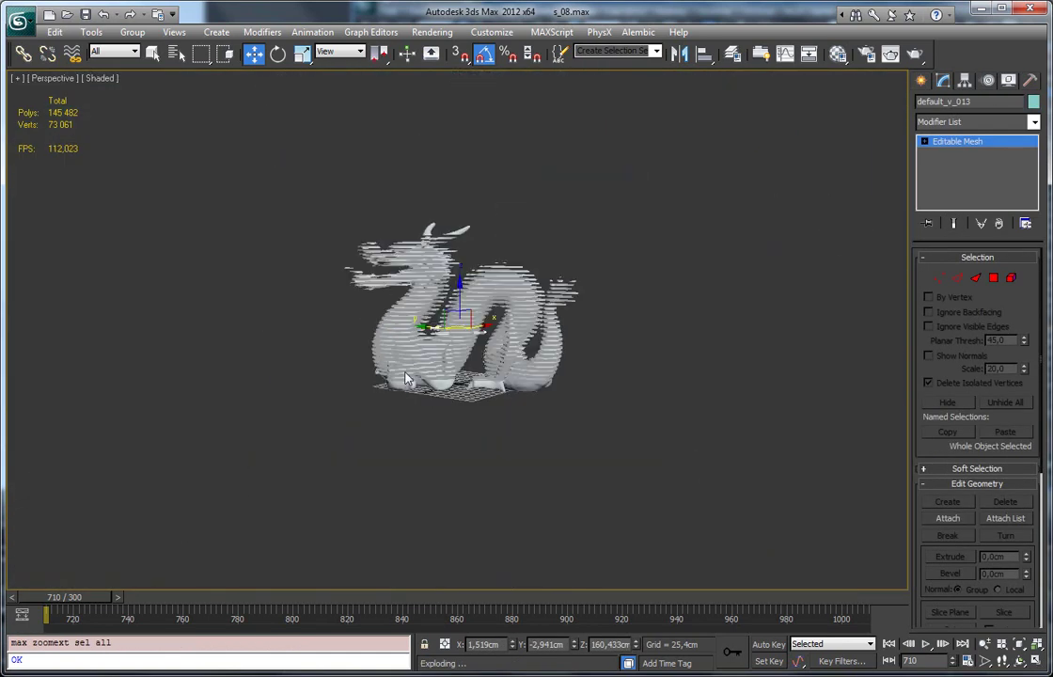
Select individual slices of the exploded dragon, try moving the one on its back vertically, and undo the move.
scroll(406, 378, "up", 5)
middle_click_drag(406, 358, 466, 378, "alt")
left_click(395, 223)
left_click(534, 231)
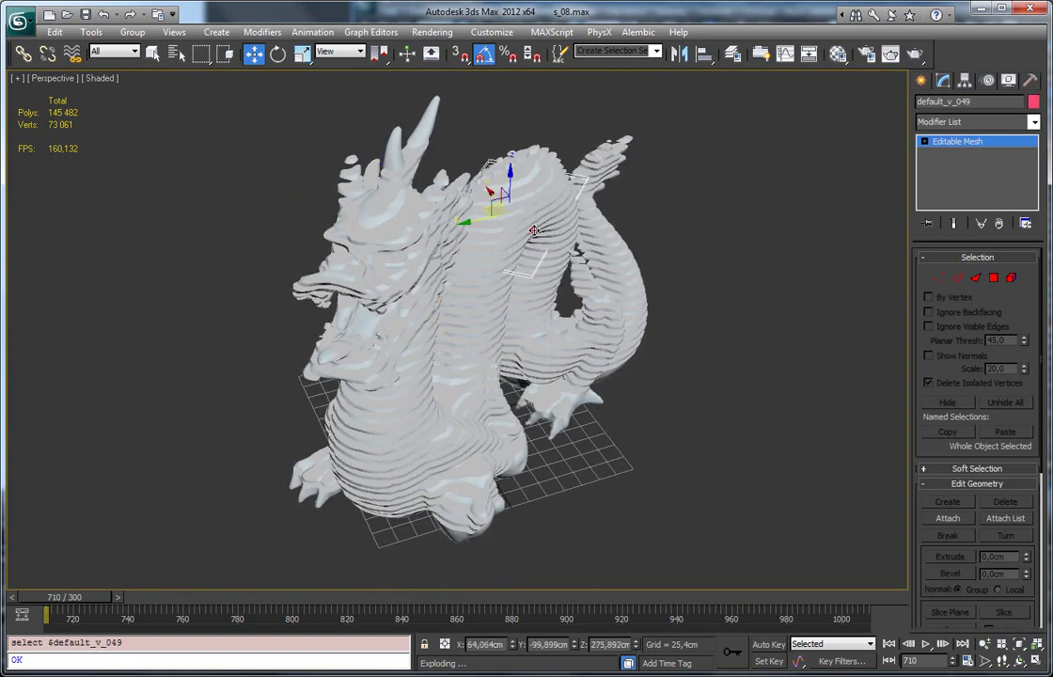
mouse_move(510, 181)
left_mouse_down()
mouse_move(511, 87)
mouse_move(511, 179)
left_mouse_up()
key("ctrl+z")
Display edged faces in the viewport, clear the selection and examine the randomly colored slices.
middle_click_drag(512, 397, 465, 343, "alt")
key("F4")
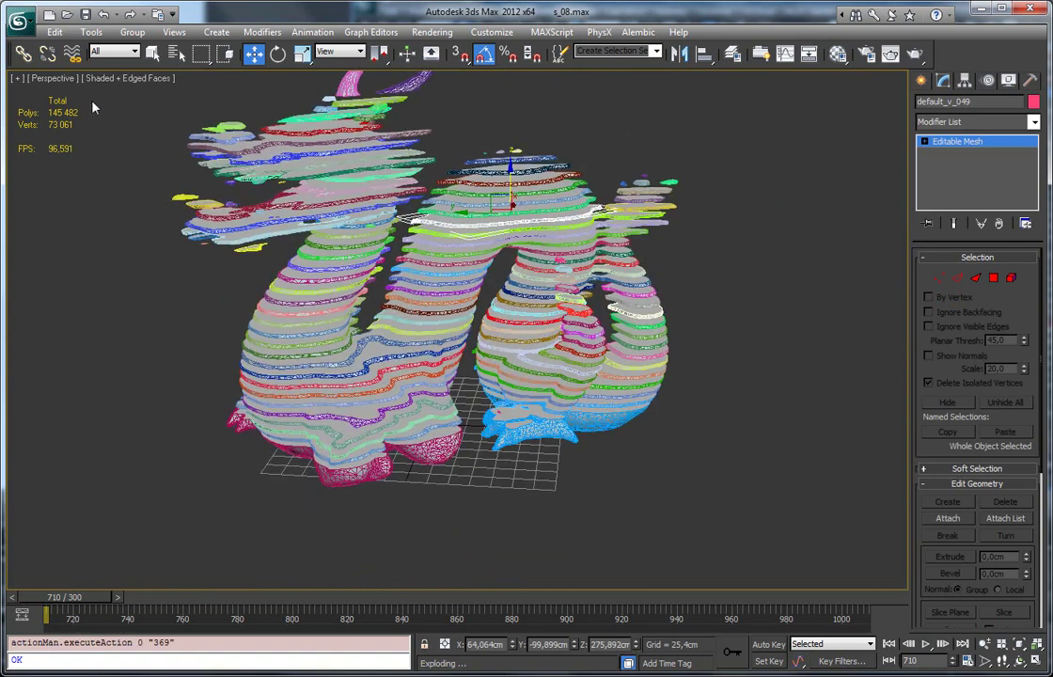
left_click_drag(833, 556, 835, 559)
left_click(762, 326)
middle_click_drag(651, 326, 531, 268, "alt")
middle_click_drag(531, 268, 616, 243)
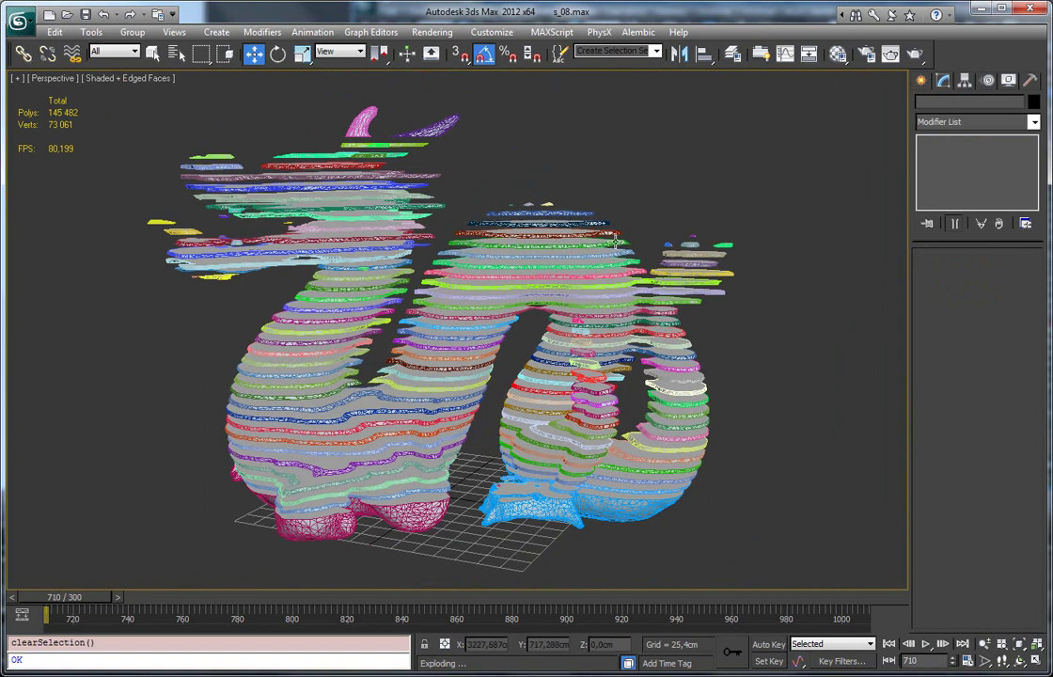